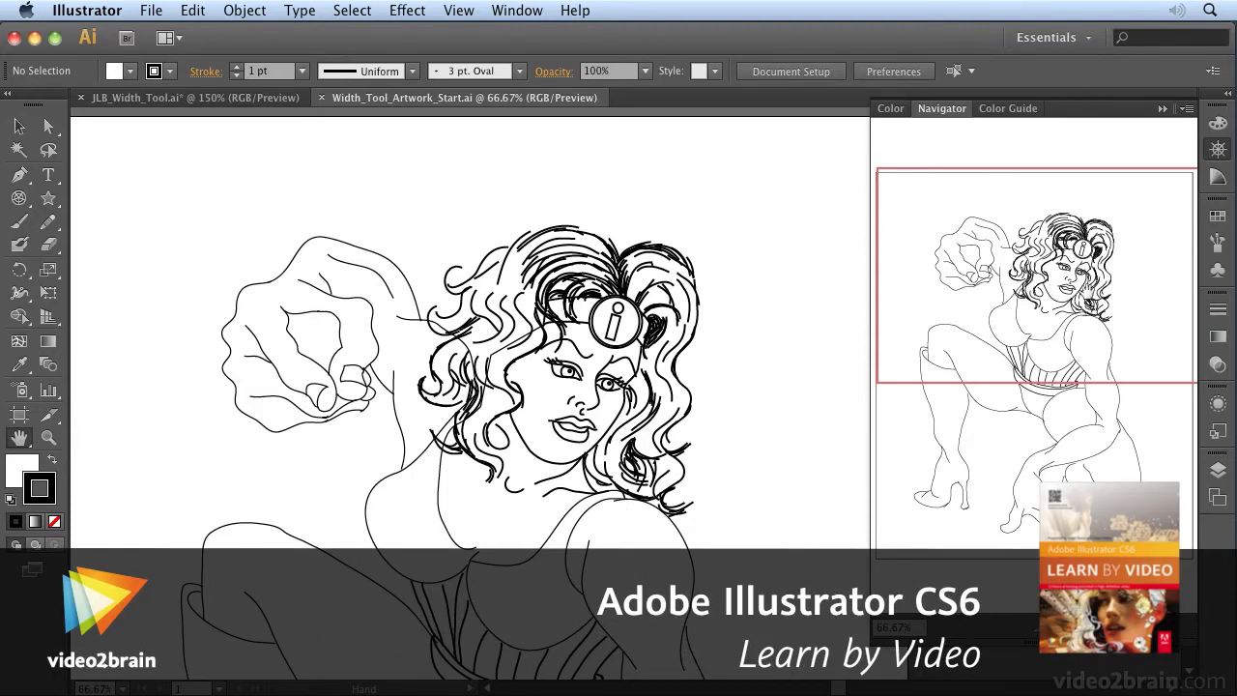
Step: Expand the line work layer in the layer list to list its groups
drag(1034, 295, 1089, 313)
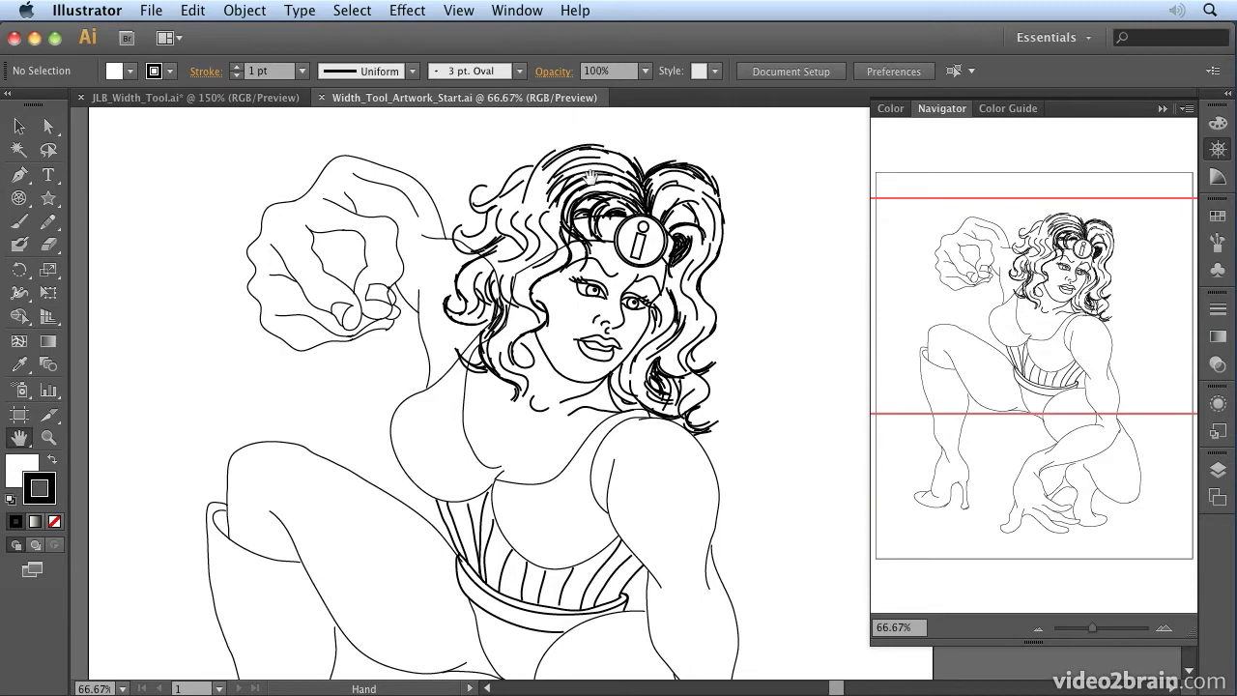
click(1219, 474)
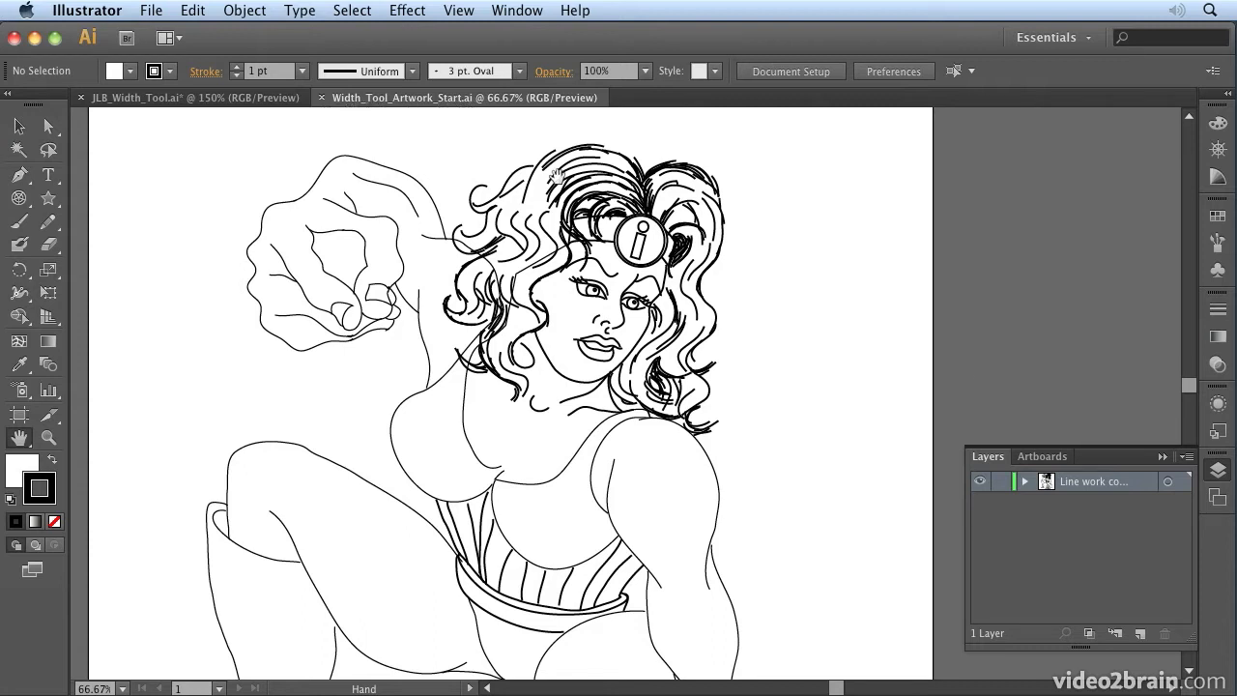
click(1025, 481)
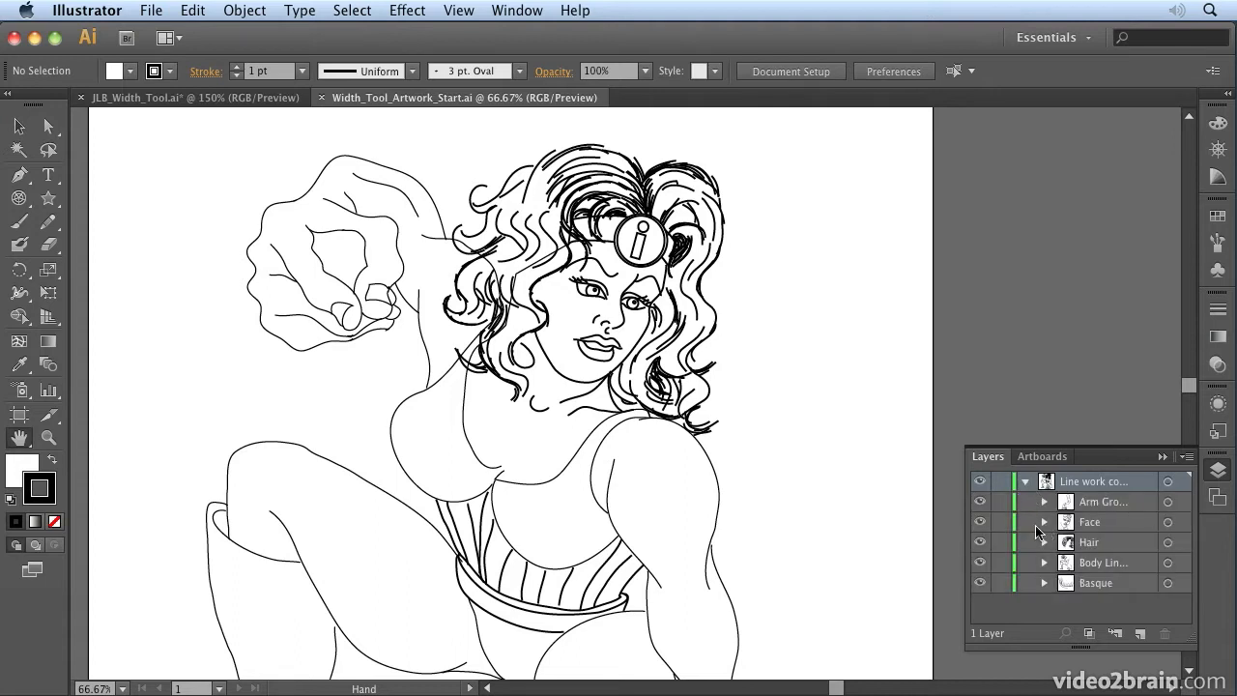
Step: Hide the arm, Face, Hair and body line groups in turn to see what each contains, and show them all again
click(980, 522)
click(979, 501)
click(980, 542)
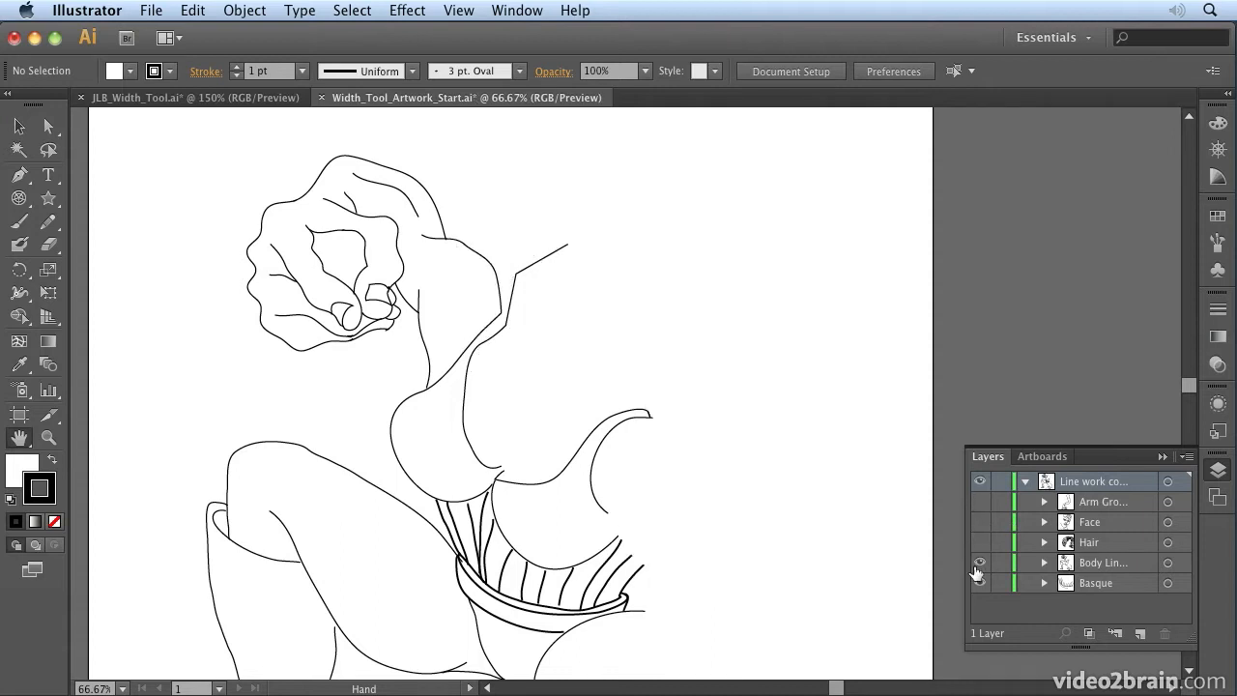
click(979, 562)
click(980, 563)
click(979, 542)
click(979, 522)
click(980, 502)
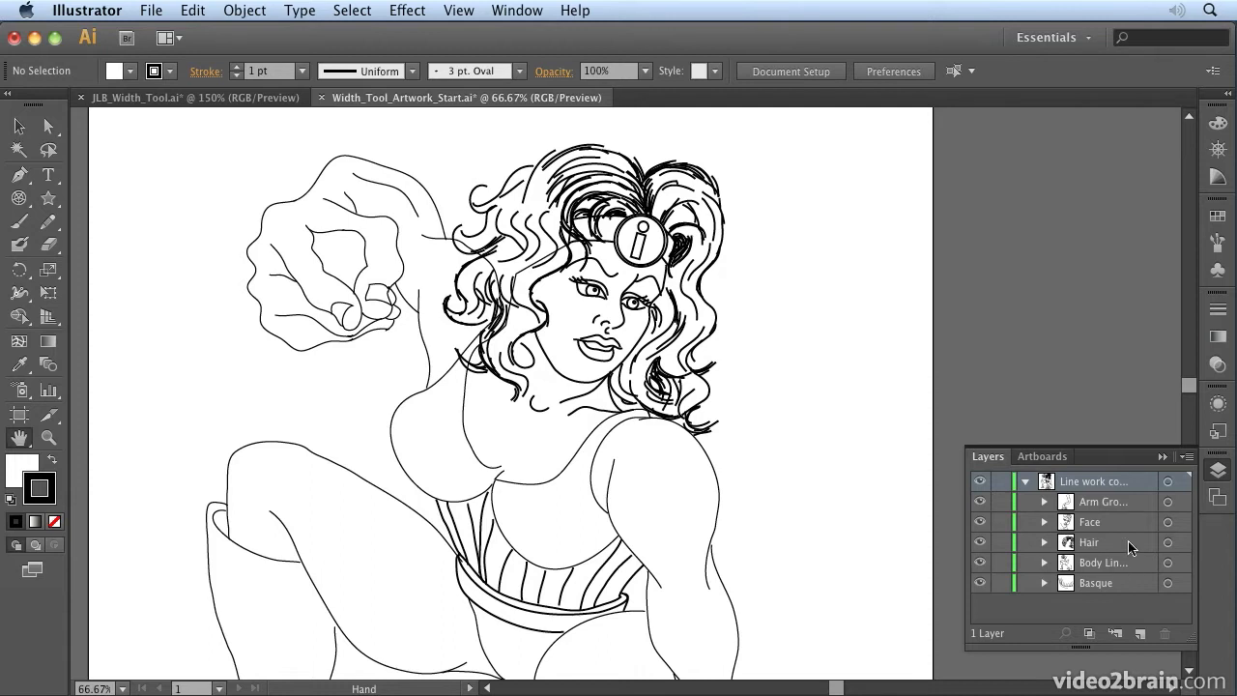
Step: Target the arm group, set its stroke weight to 4 pt and deselect it
click(1167, 501)
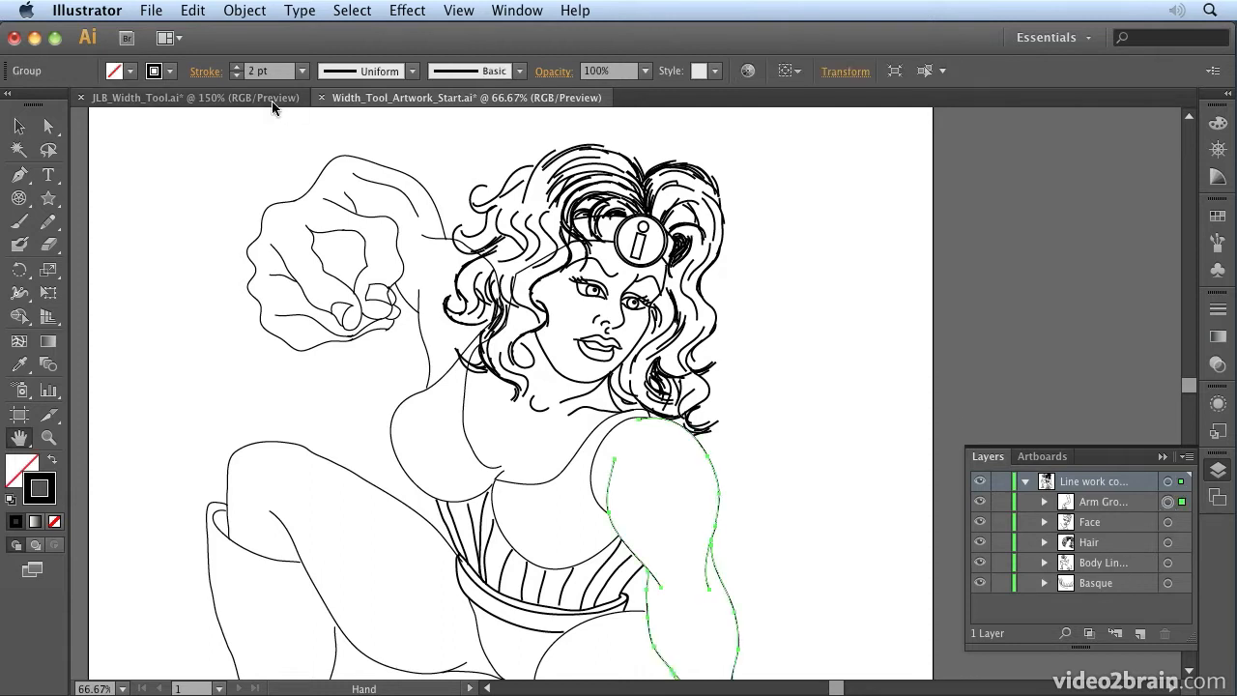
click(237, 68)
click(237, 68)
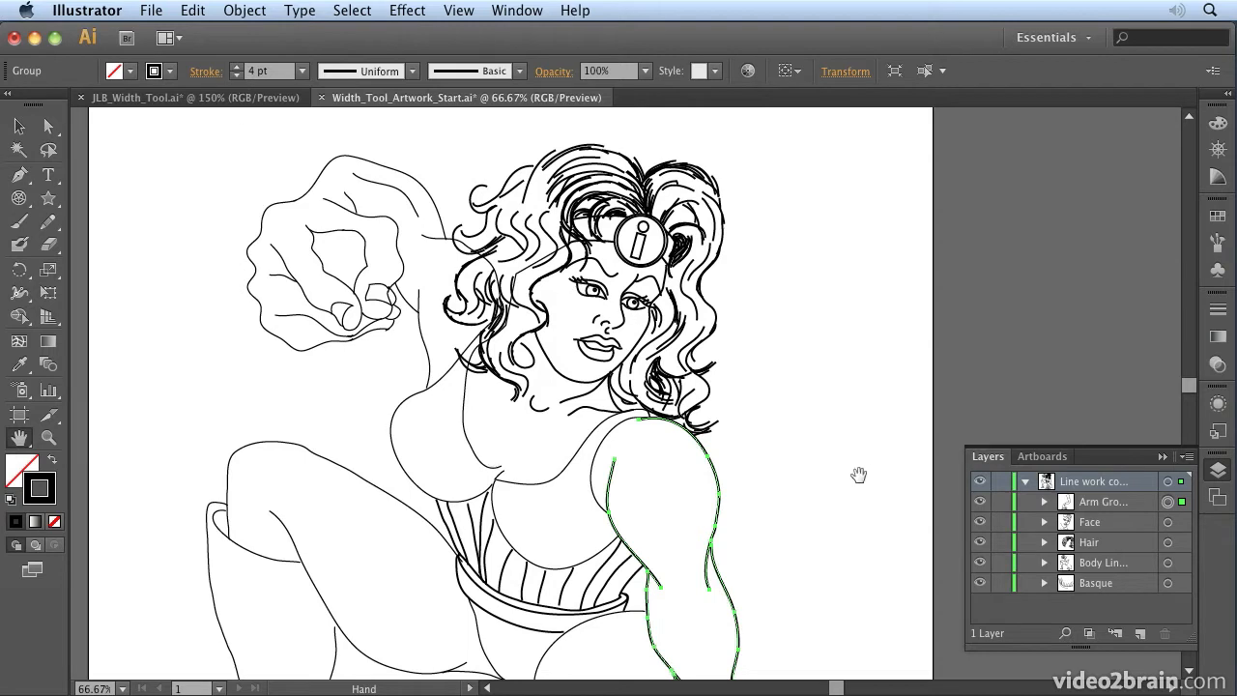
click(1218, 470)
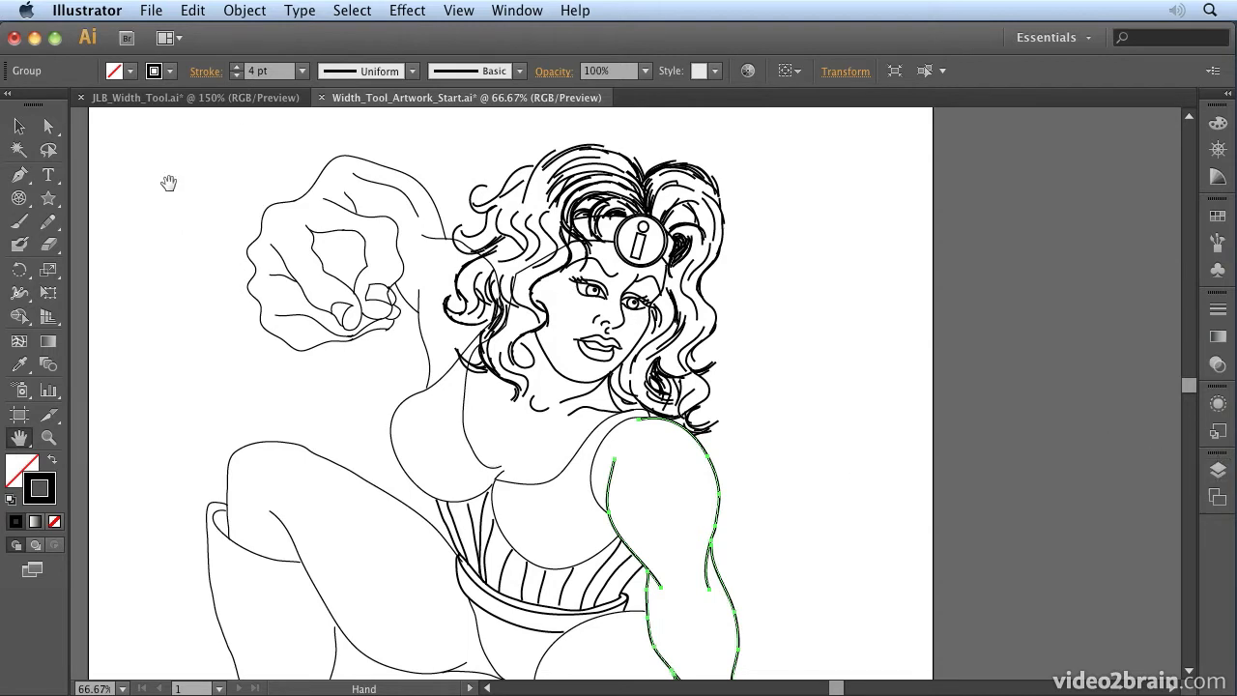
key(v)
click(859, 410)
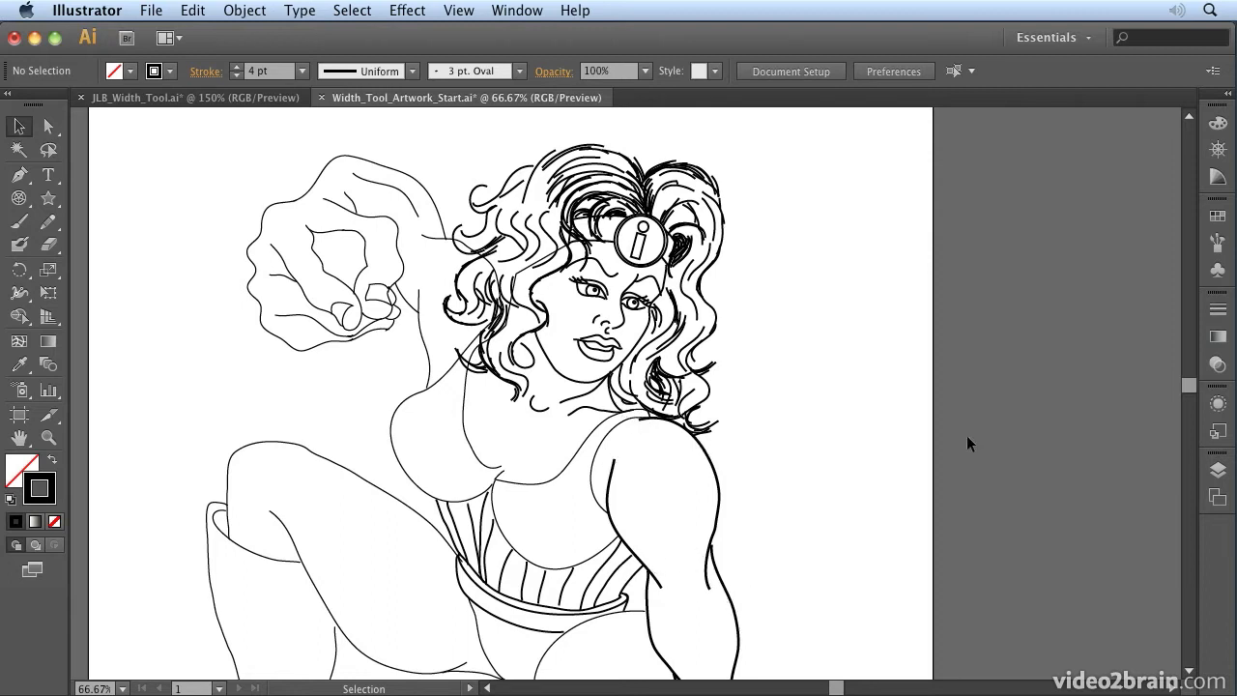
Step: Lock the Face, Hair, body line and Basque groups, leaving only the arm group editable
click(1218, 471)
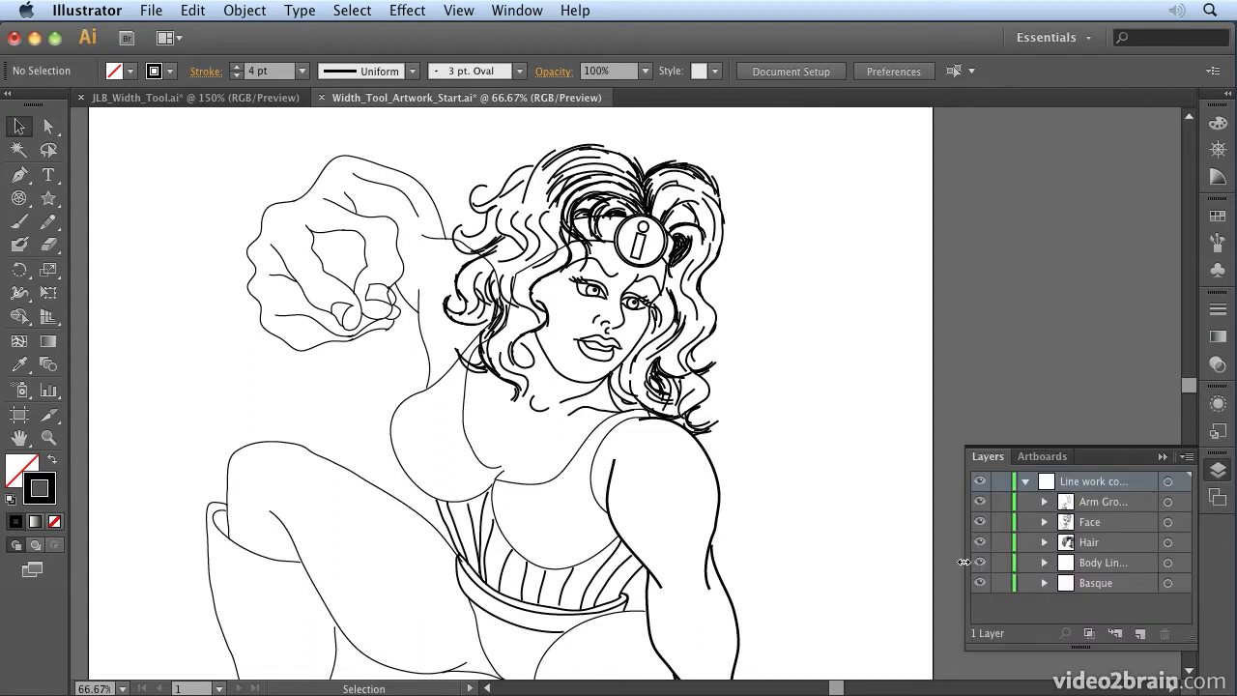
drag(1001, 522, 1001, 565)
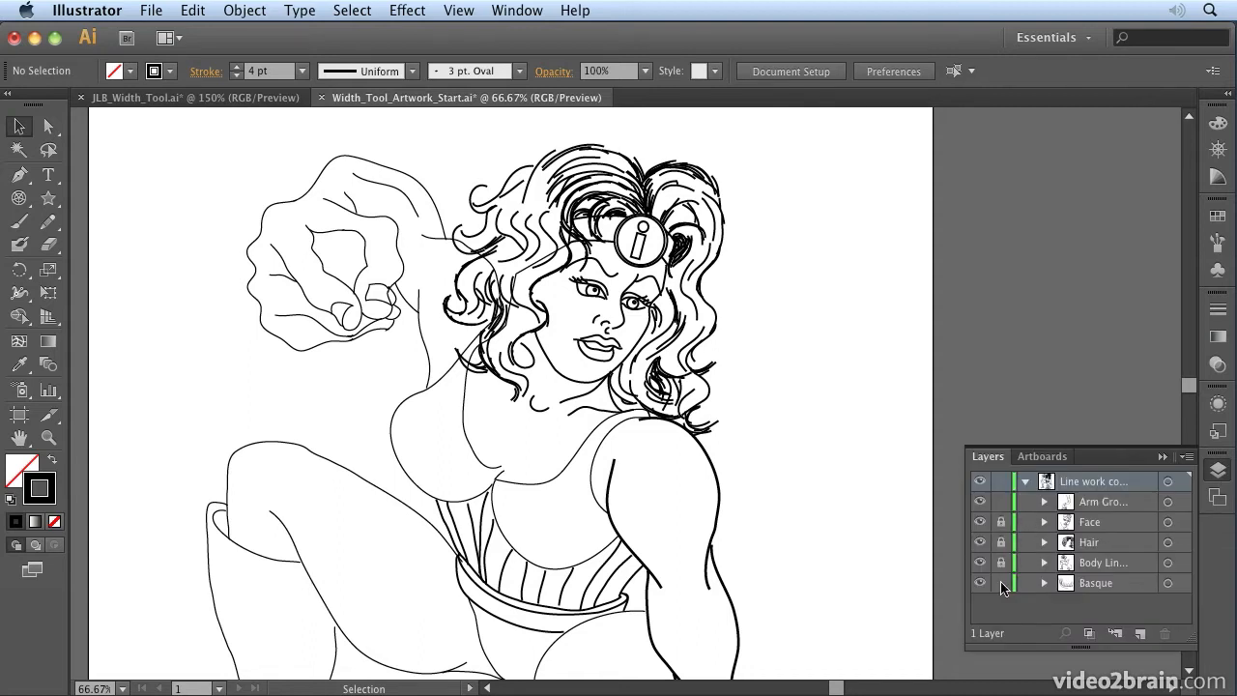
Step: Select the arm group and widen the upper end of the inner upper-arm line with the Width tool
click(709, 473)
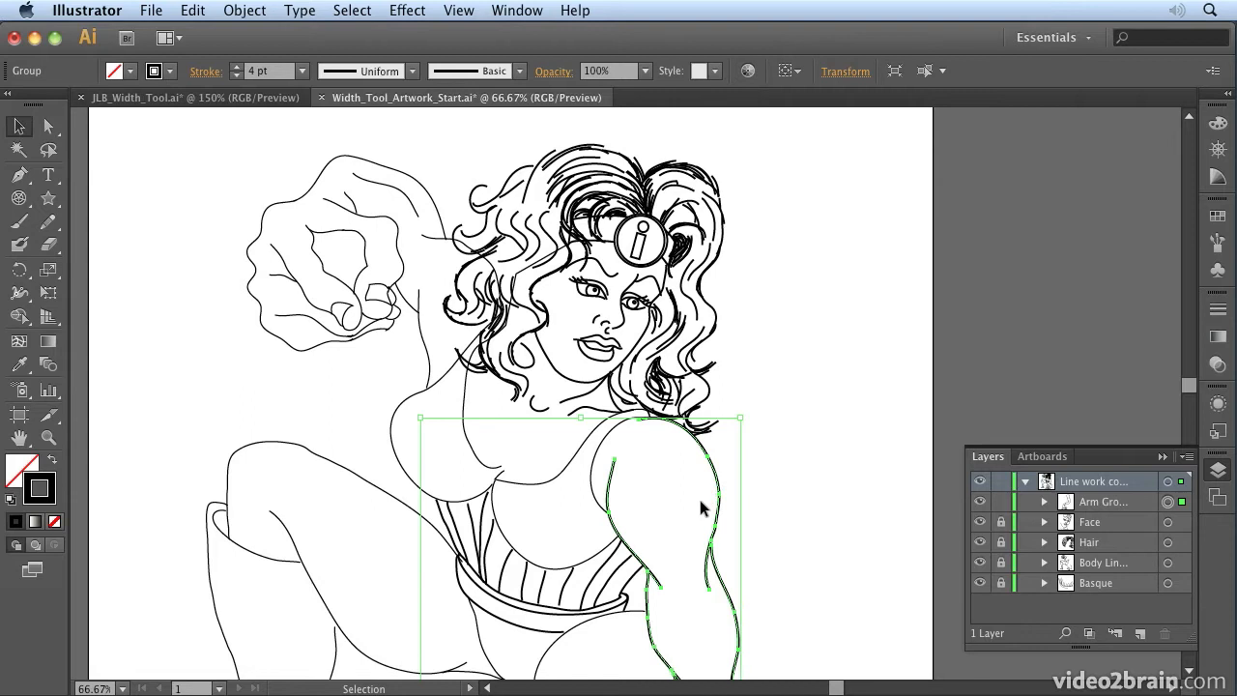
click(21, 294)
drag(613, 460, 620, 463)
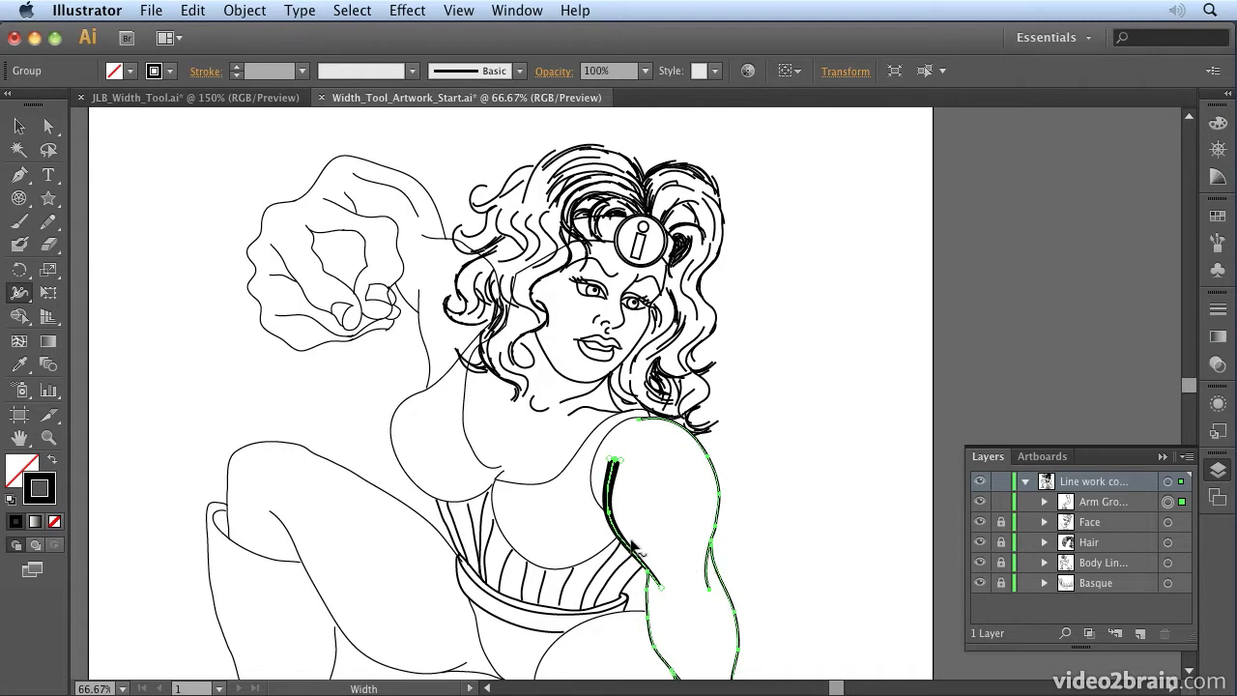
Step: Taper the inner upper-arm line to a point at its upper end, thicken it at the bend and add a narrower width point just below
click(1219, 150)
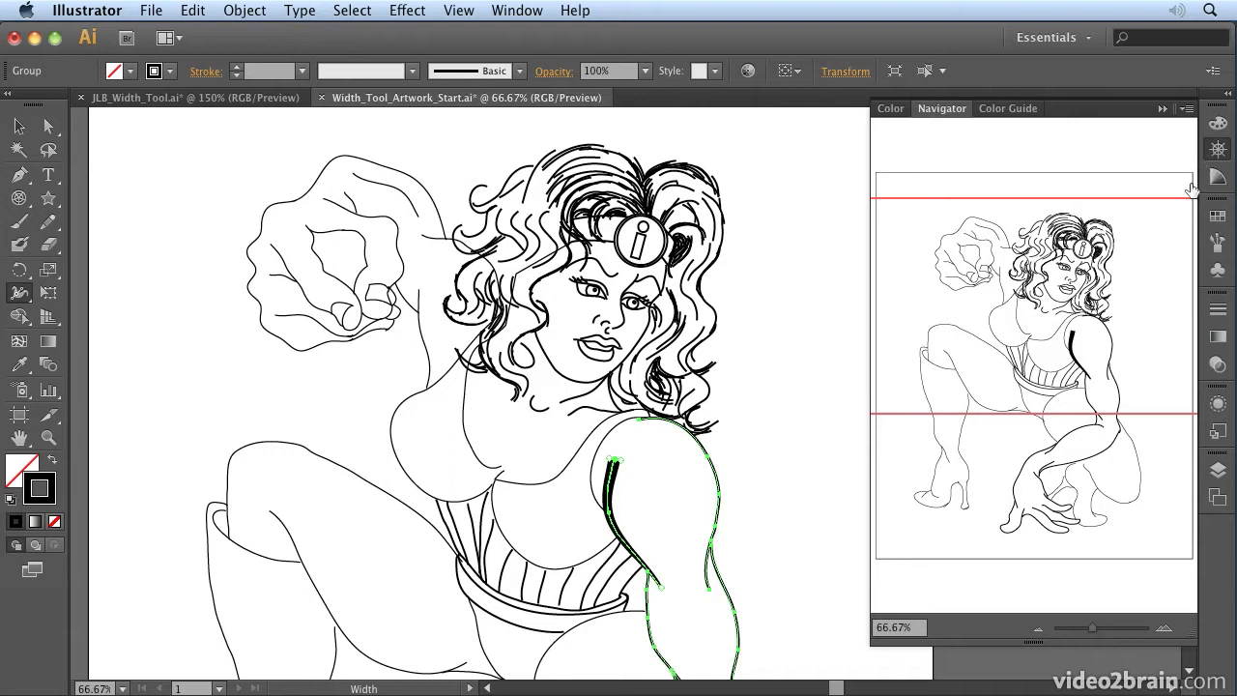
click(921, 629)
text(90)
key(Return)
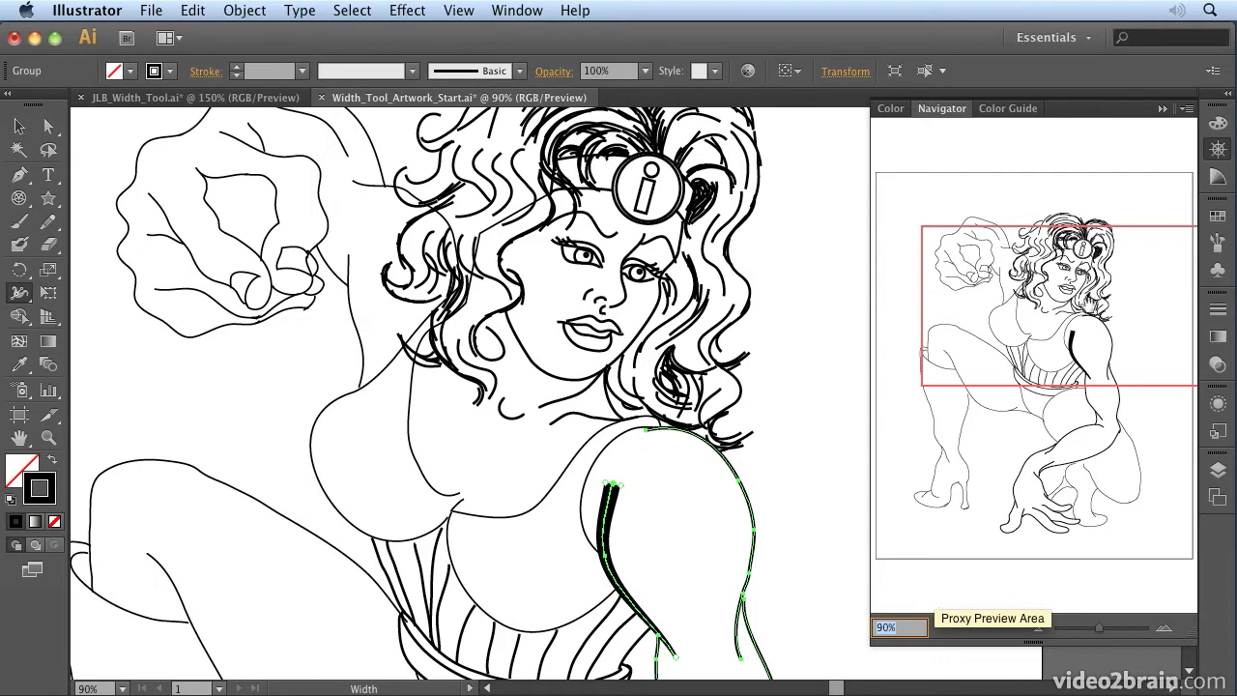
drag(1064, 317, 1041, 350)
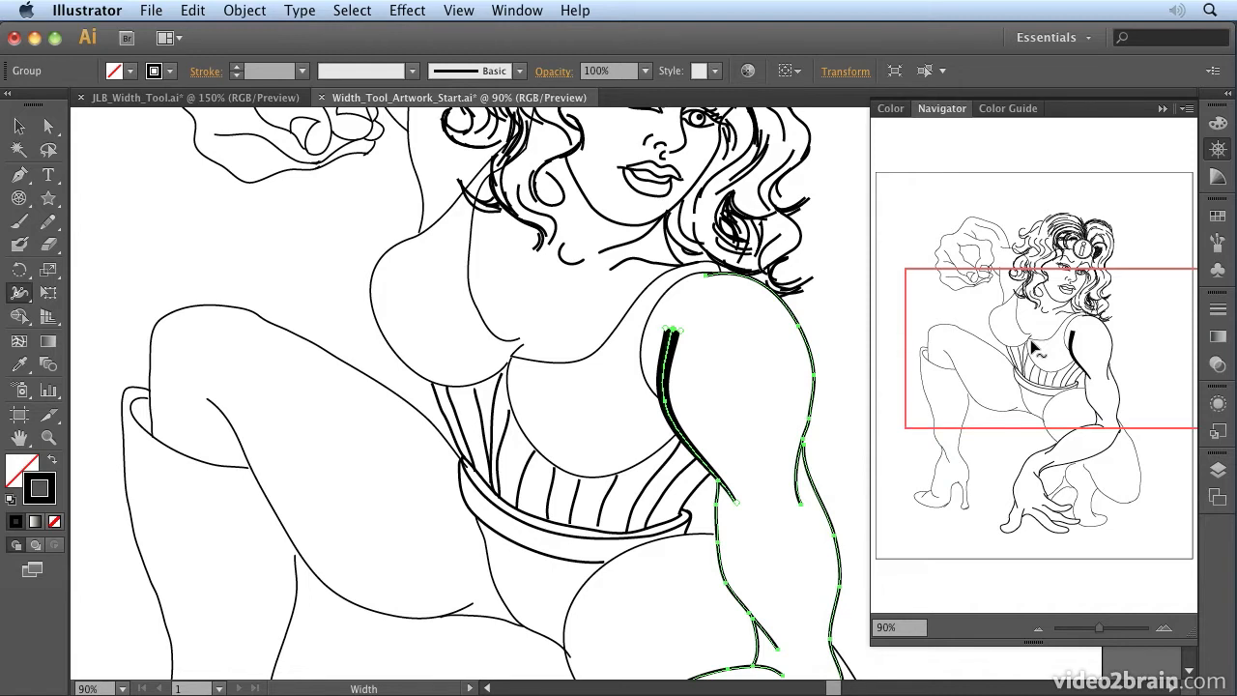
key(super+equal)
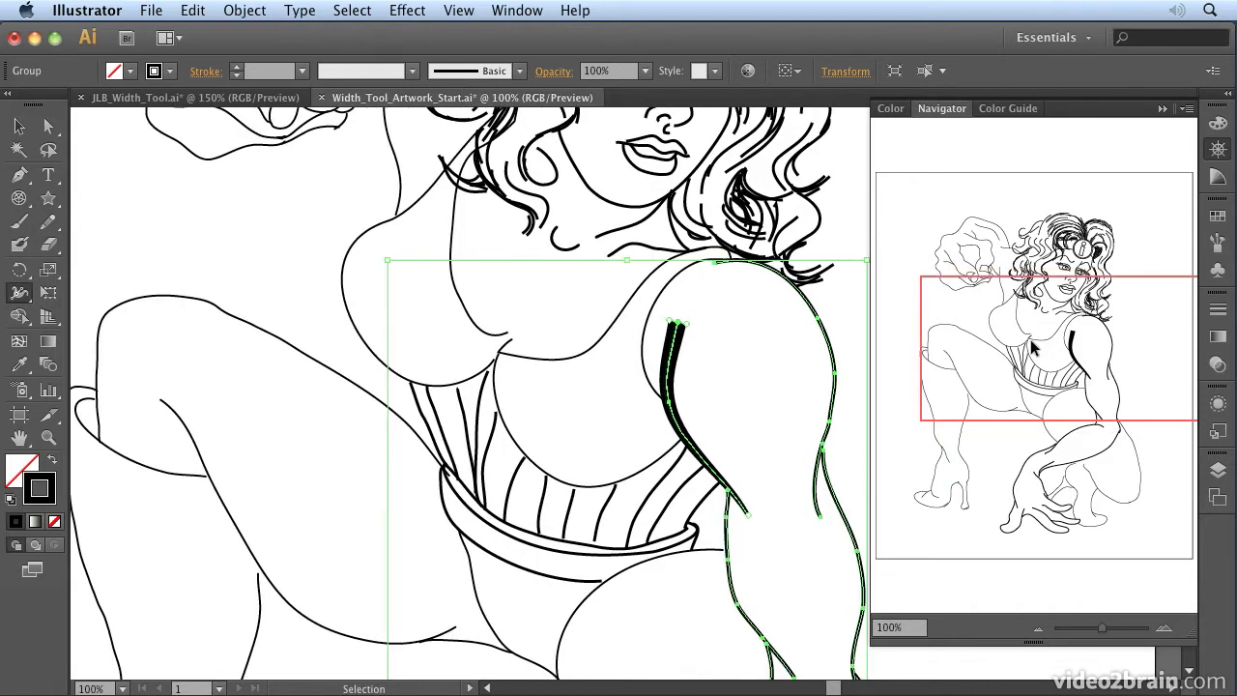
key(super+equal)
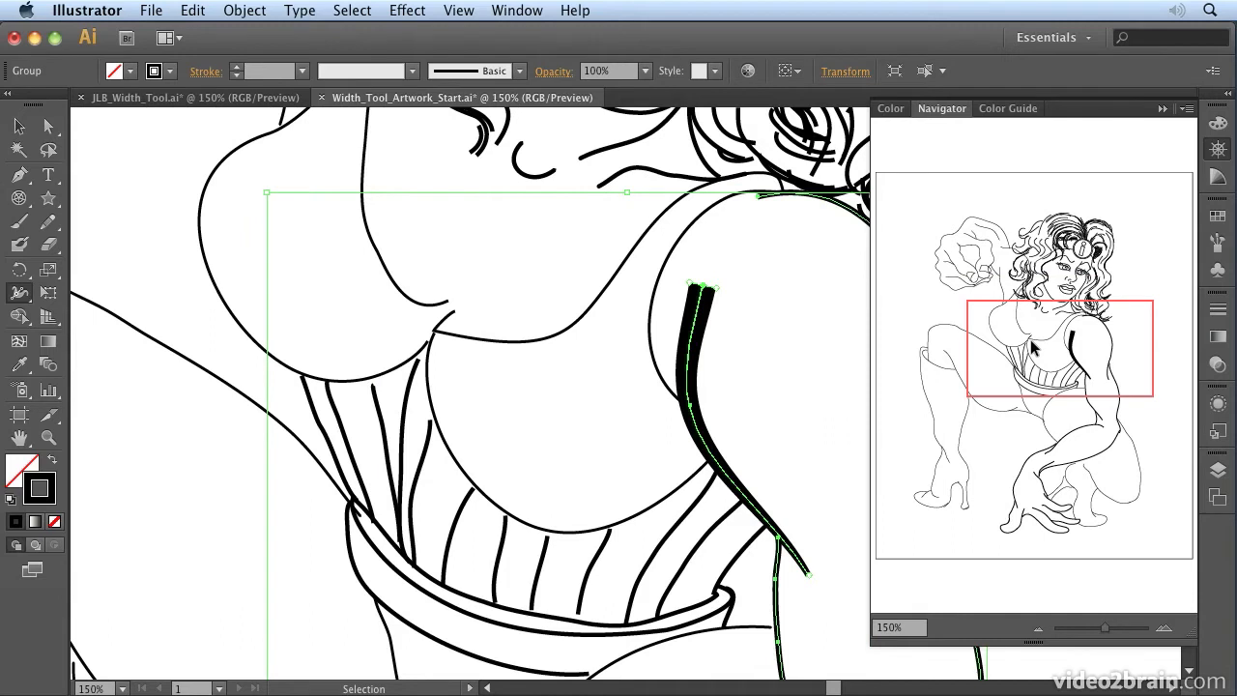
drag(1070, 359, 1118, 342)
key(shift+w)
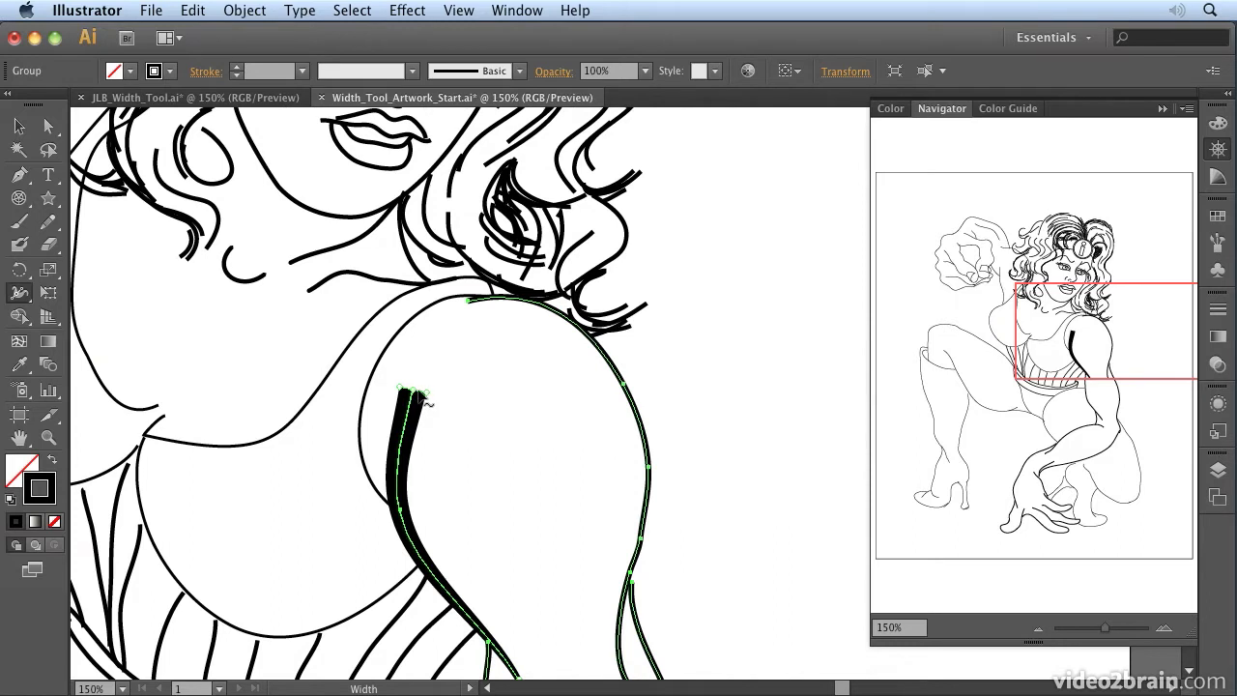
mouse_move(422, 403)
mouse_down()
mouse_move(402, 488)
mouse_move(408, 526)
mouse_move(402, 517)
mouse_up()
drag(400, 388, 417, 396)
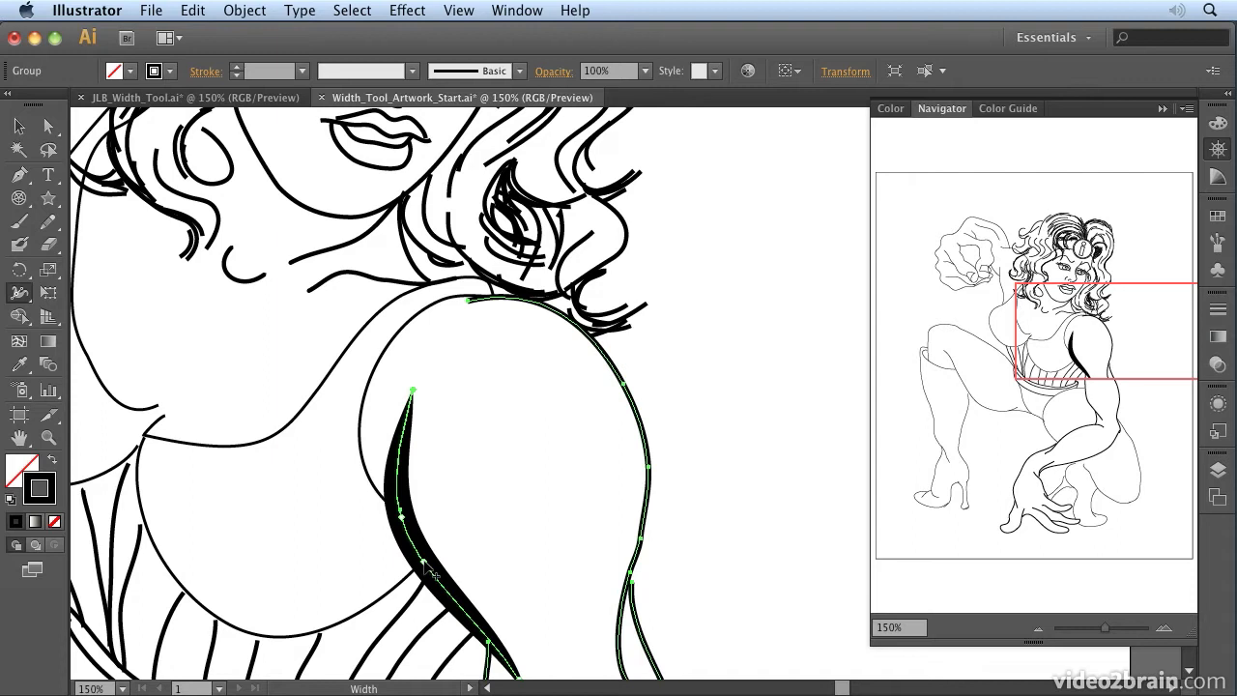
drag(434, 571, 433, 548)
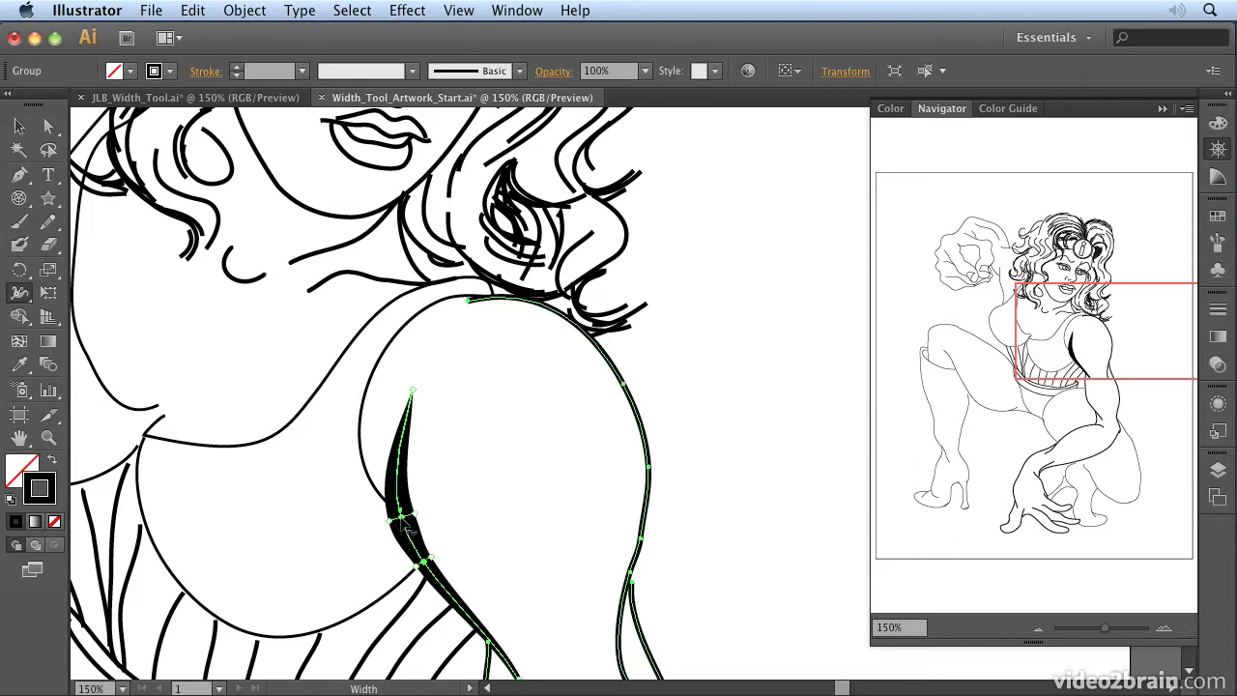
Step: Edit the width point at the bend of the inner arm line, setting both sides to 2 mm for a 4 mm total width
double_click(402, 520)
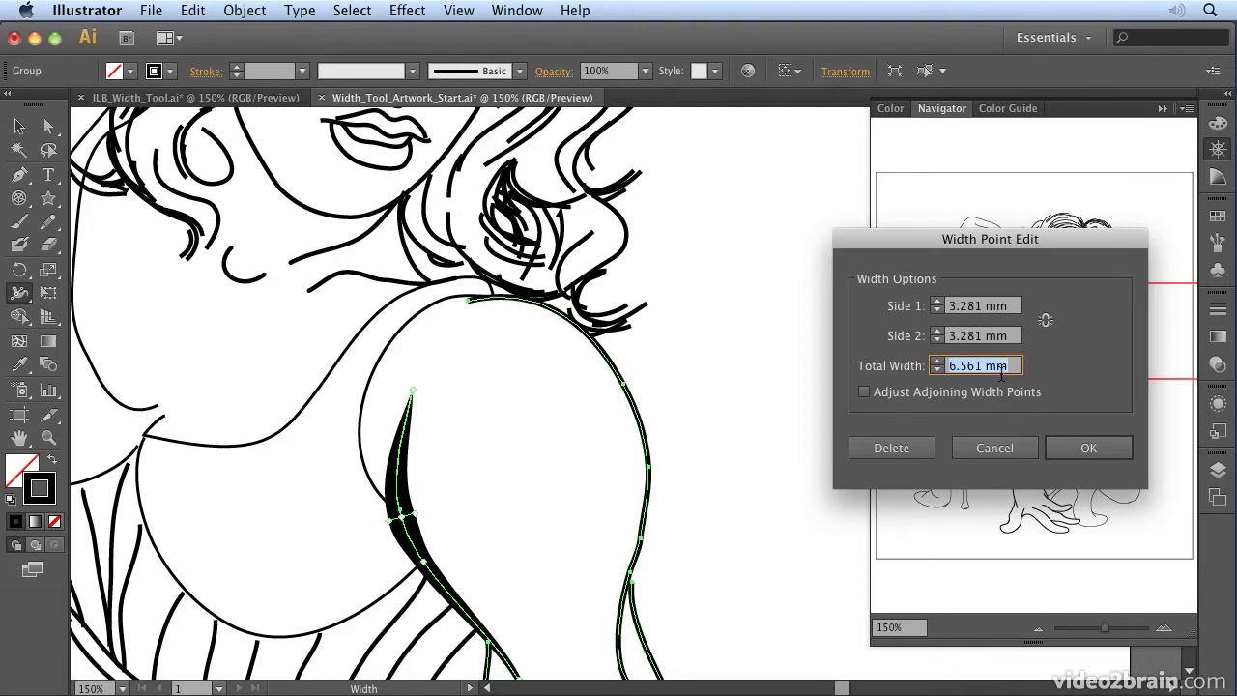
text(5)
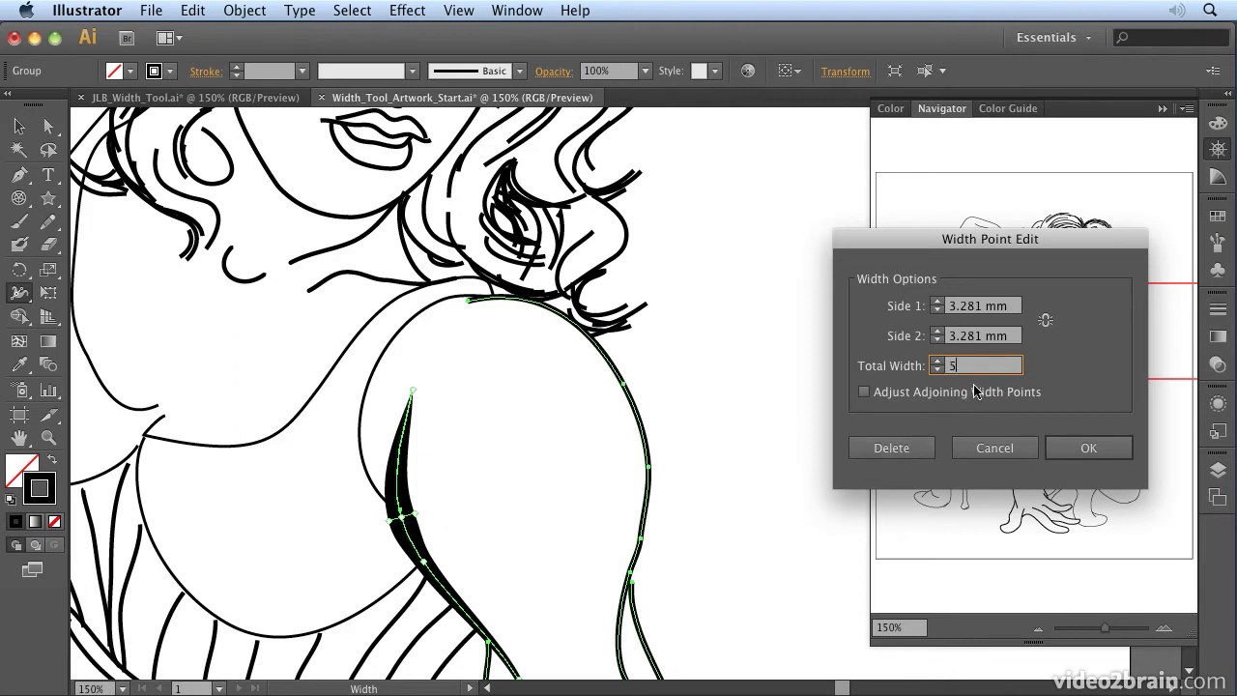
click(936, 340)
click(937, 310)
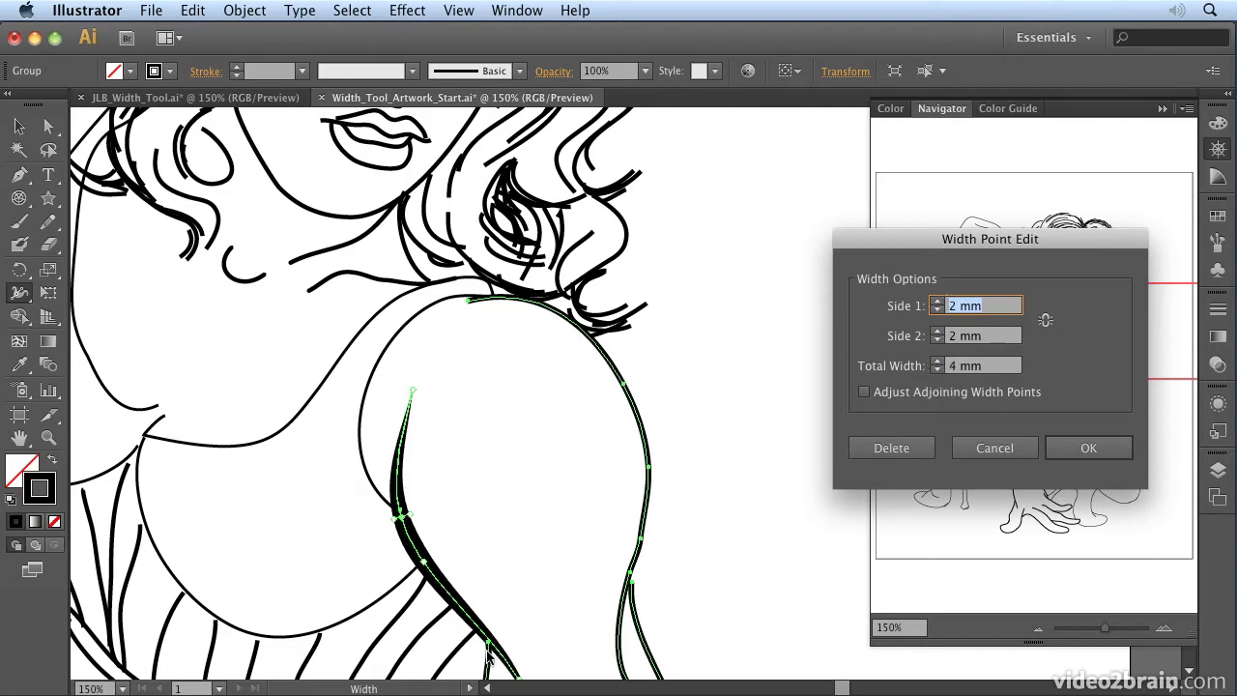
Step: Turn on Adjust Adjoining Width Points for the edited width point and apply the settings
click(863, 392)
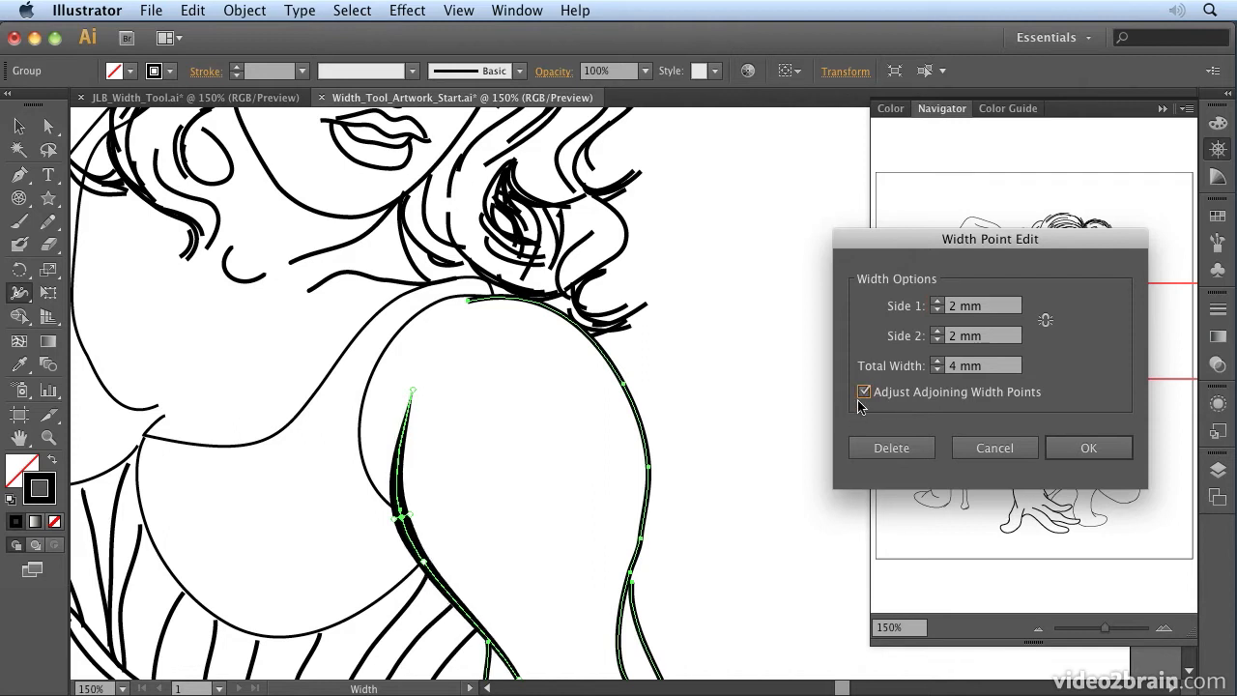
click(864, 392)
click(864, 392)
click(864, 394)
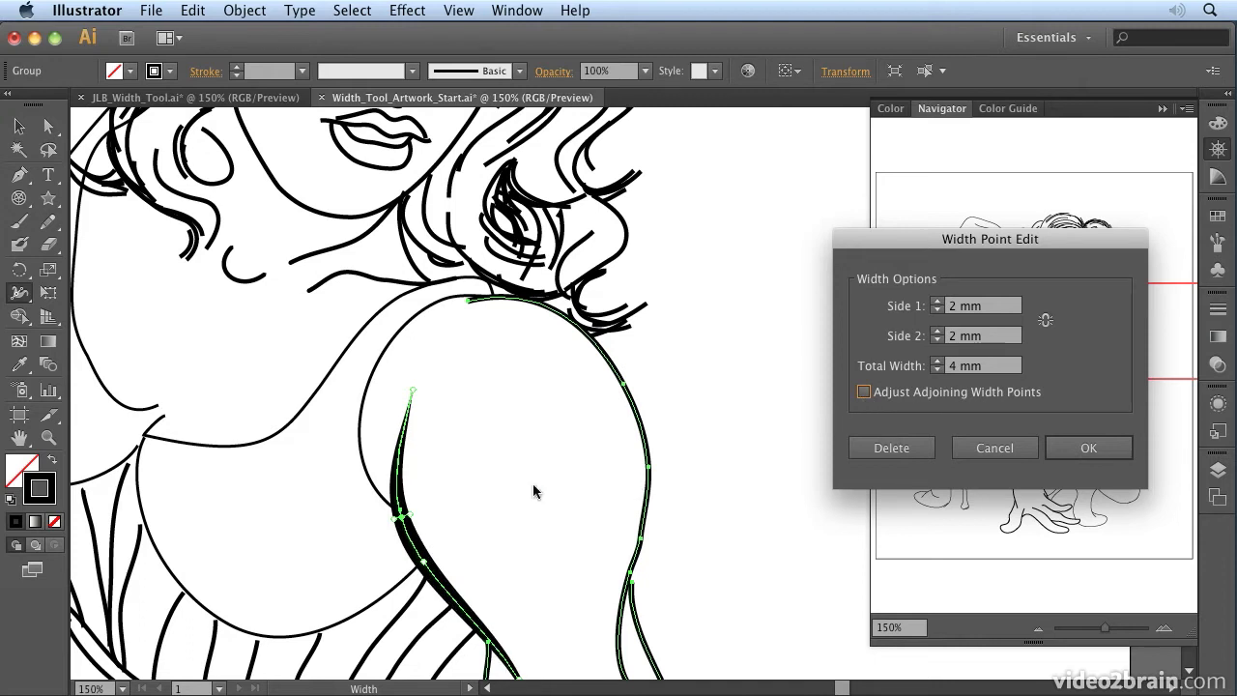
click(864, 392)
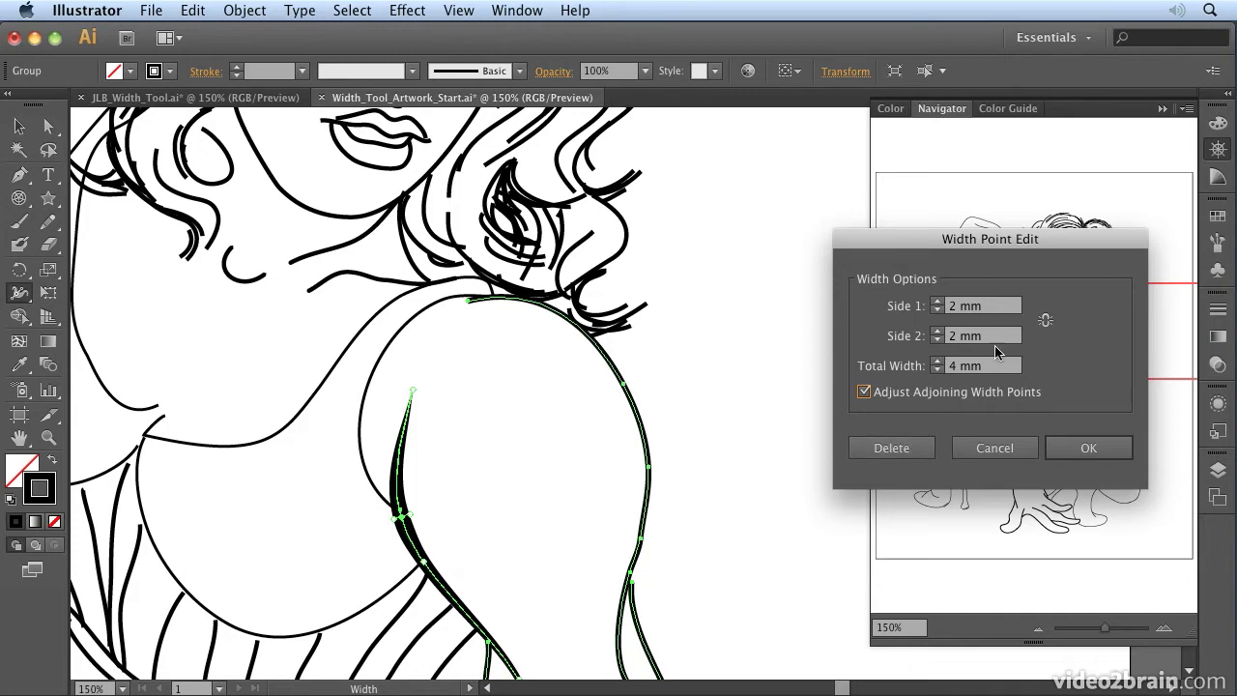
click(1088, 450)
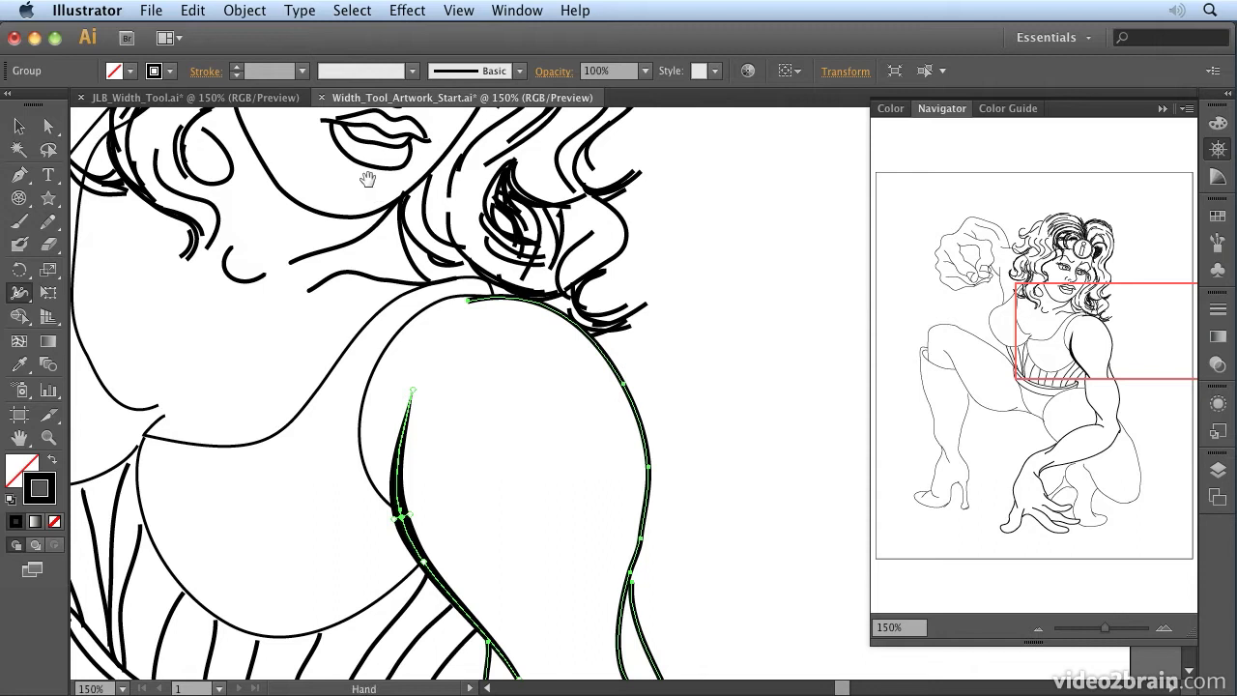
Step: Unlock the Face group and lock the arm group so that the facial lines can be edited
drag(379, 152, 435, 365)
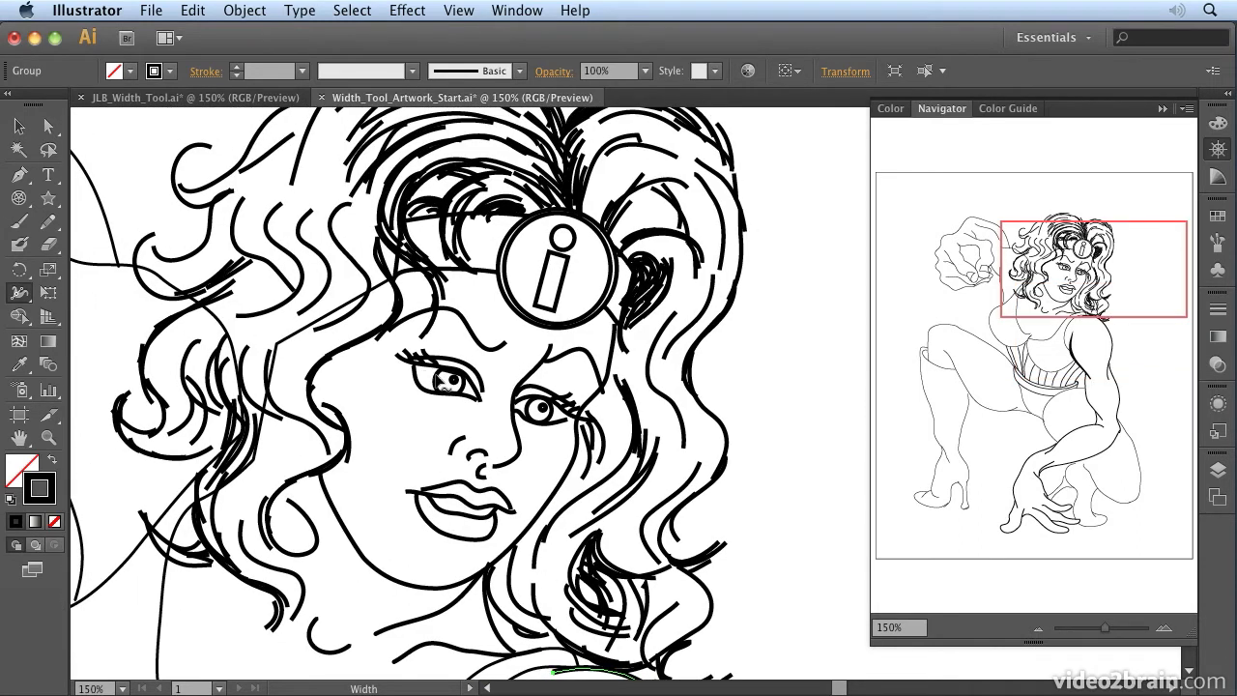
key(super+plus)
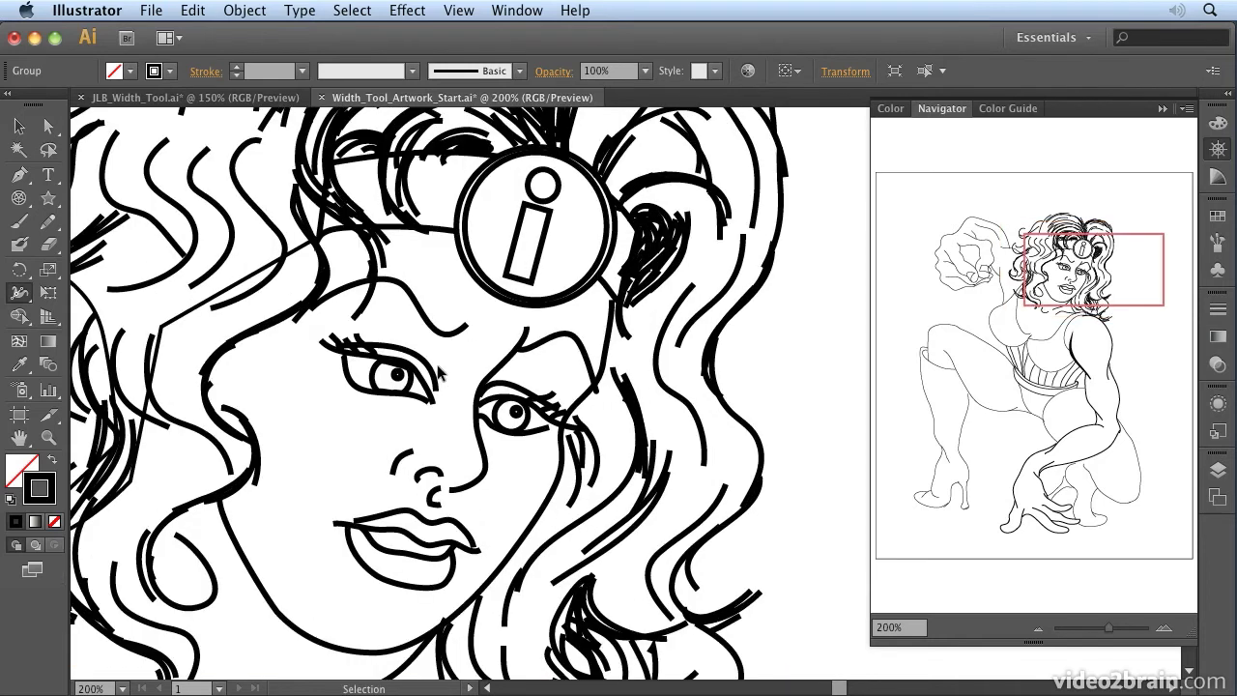
key(super+plus)
drag(234, 345, 343, 360)
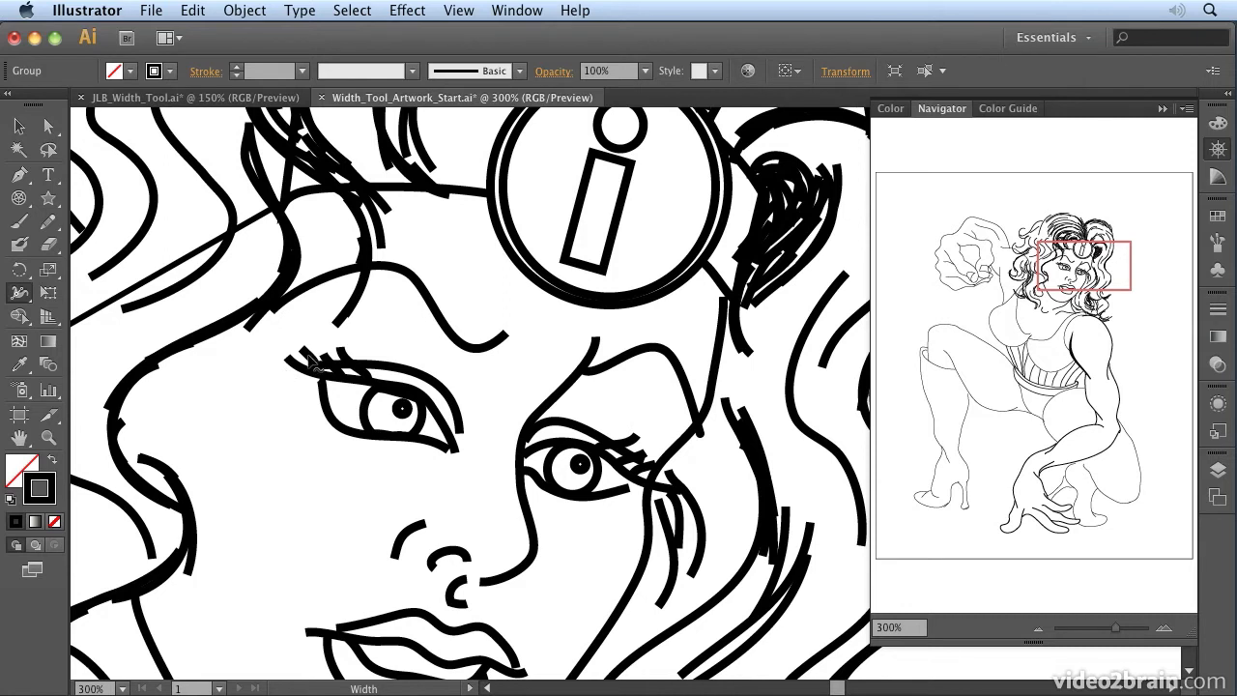
click(1216, 471)
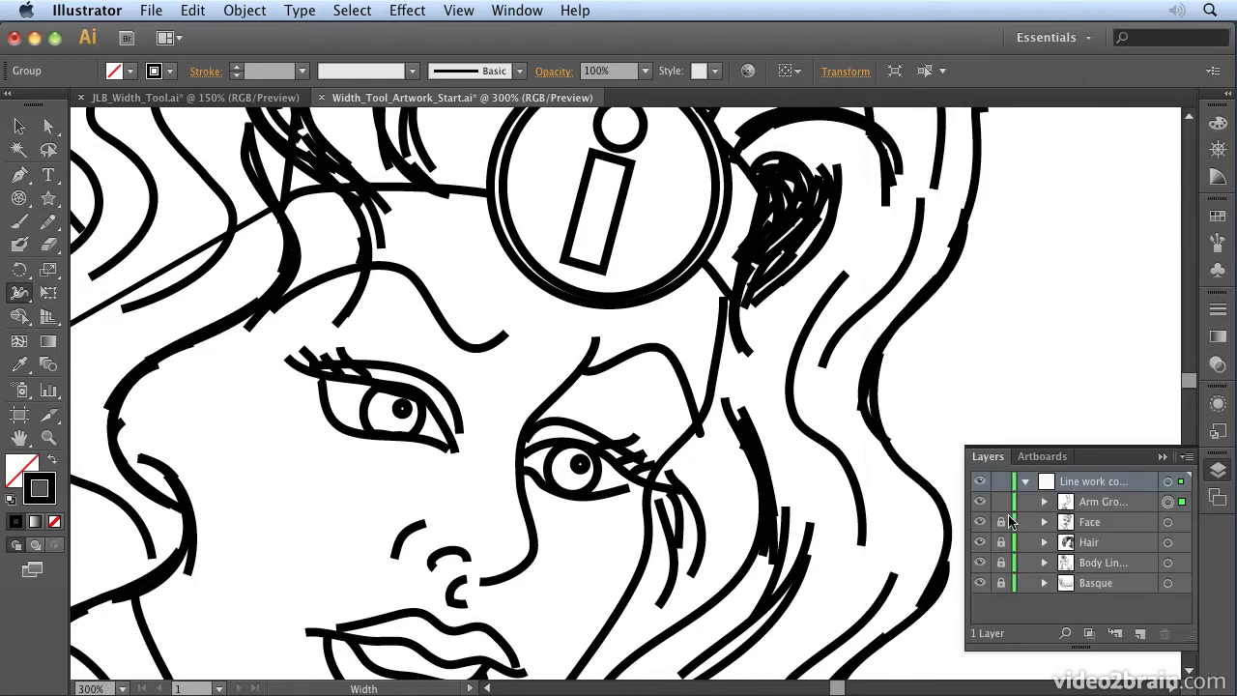
click(1001, 521)
click(1001, 502)
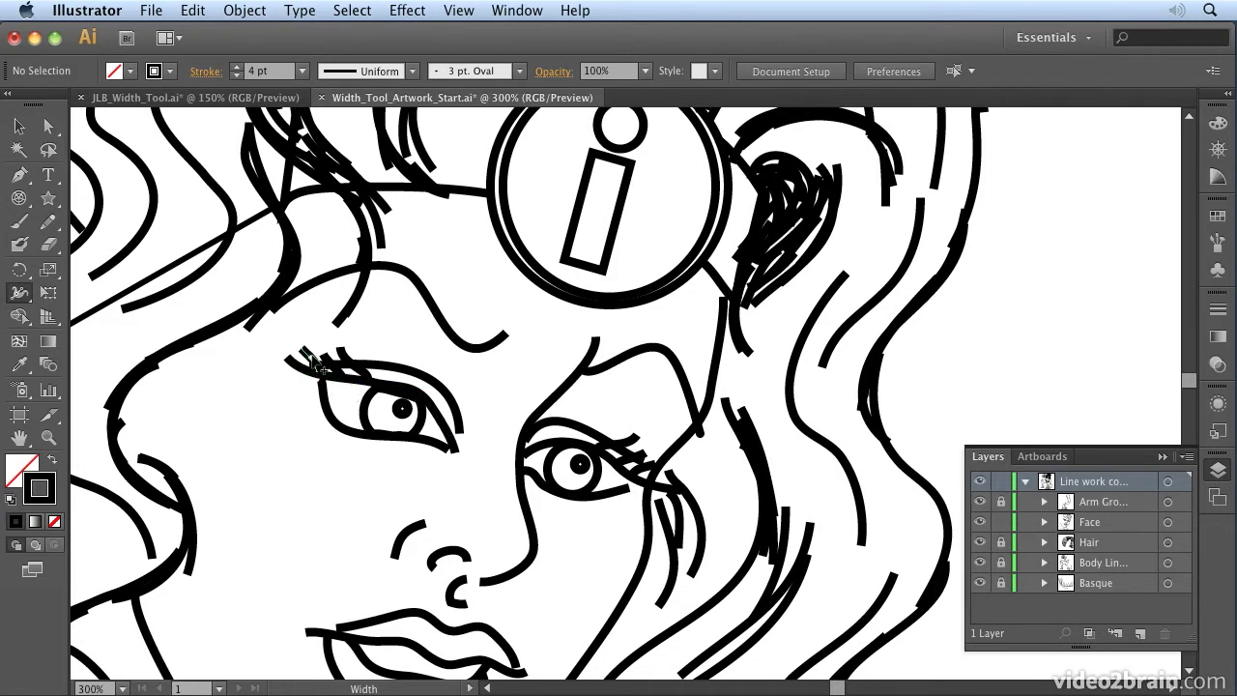
Step: Taper the three upper lashes of the left-hand eye and the outer ends of its crease and upper lid lines to fine points
key(super+equal)
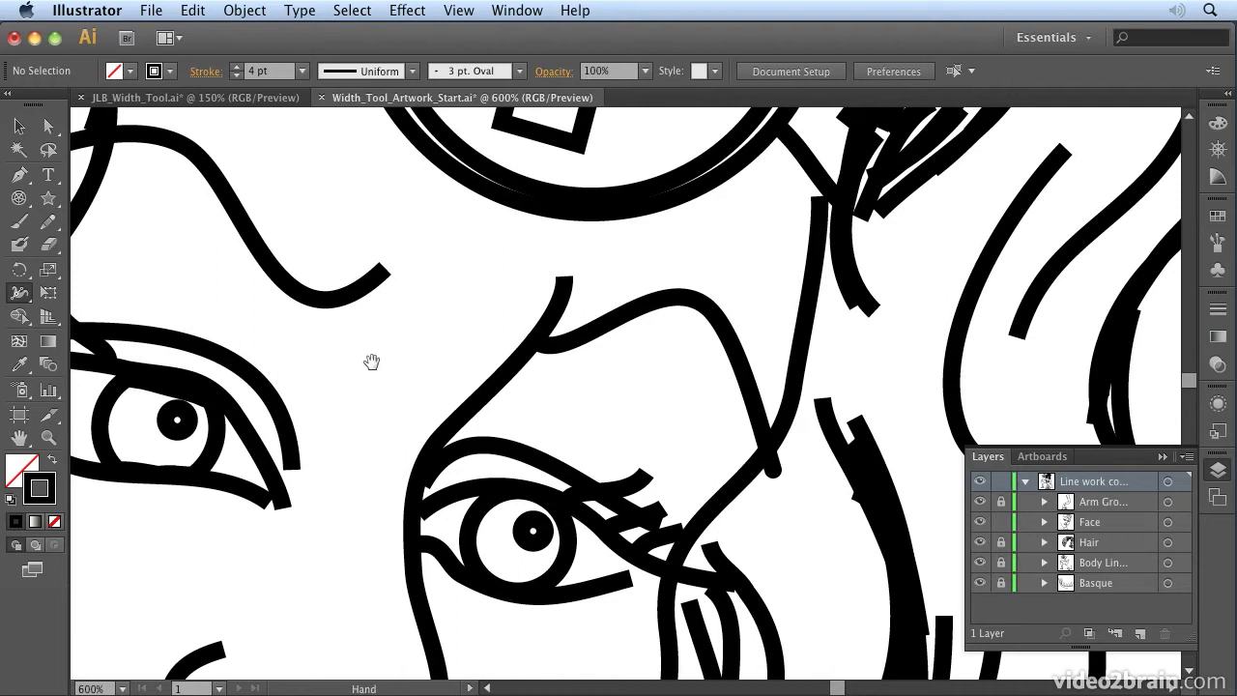
scroll(442, 392, left, 10)
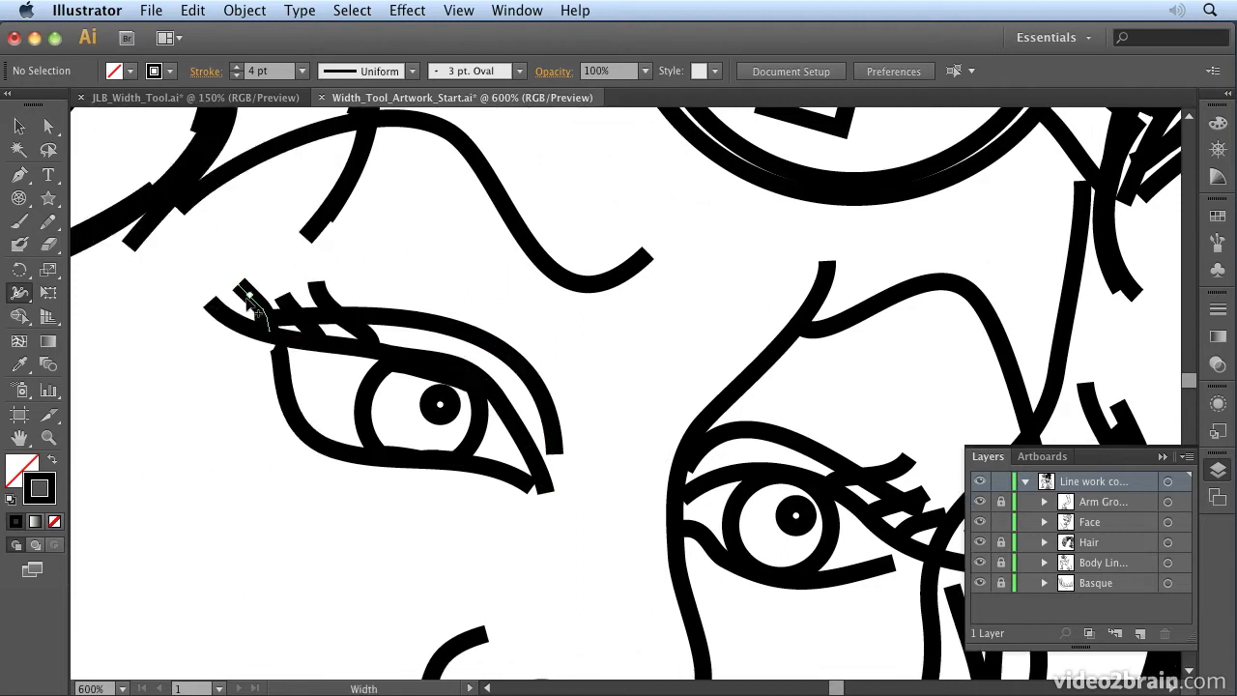
drag(271, 330, 335, 287)
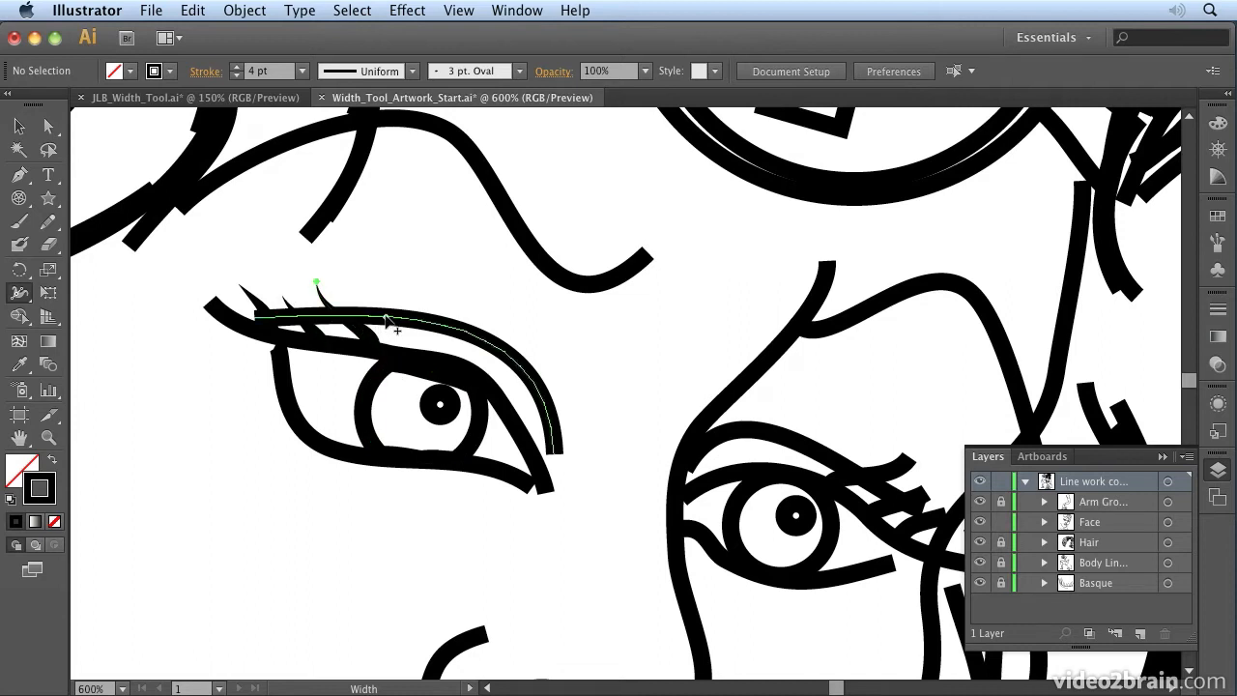
drag(257, 311, 211, 311)
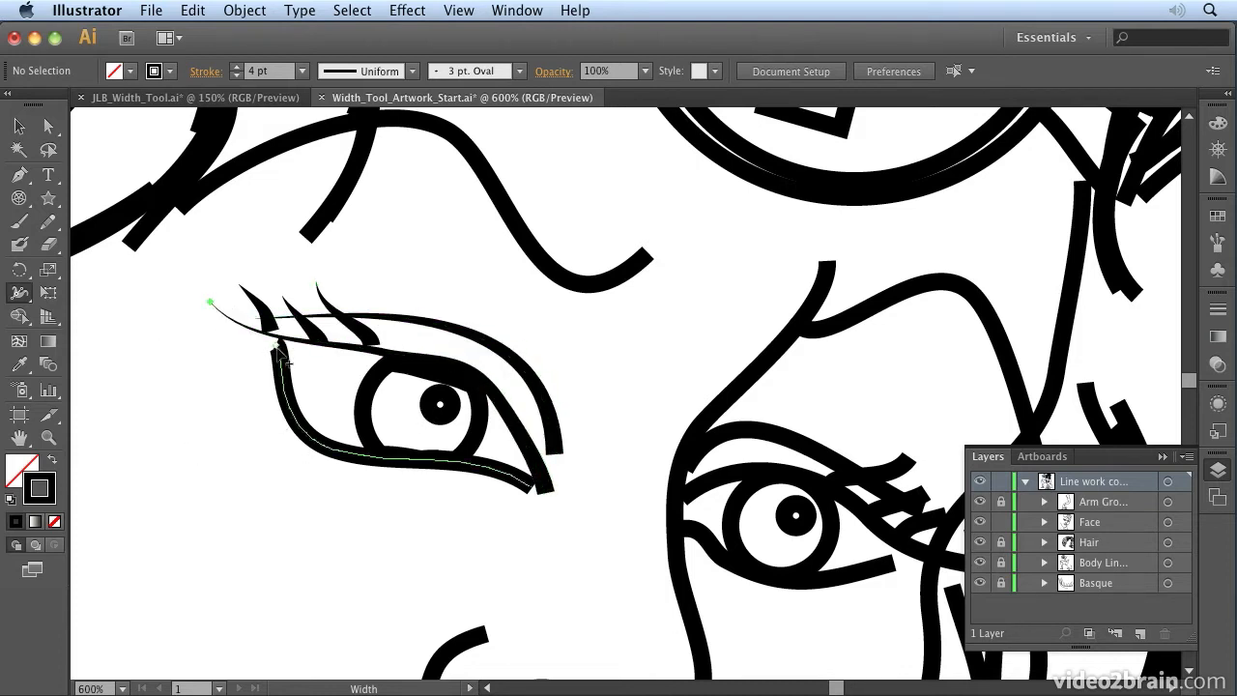
Step: Taper both ends of the left-hand eye's lower lid line to points and thicken the line along its lower curve
drag(288, 357, 280, 356)
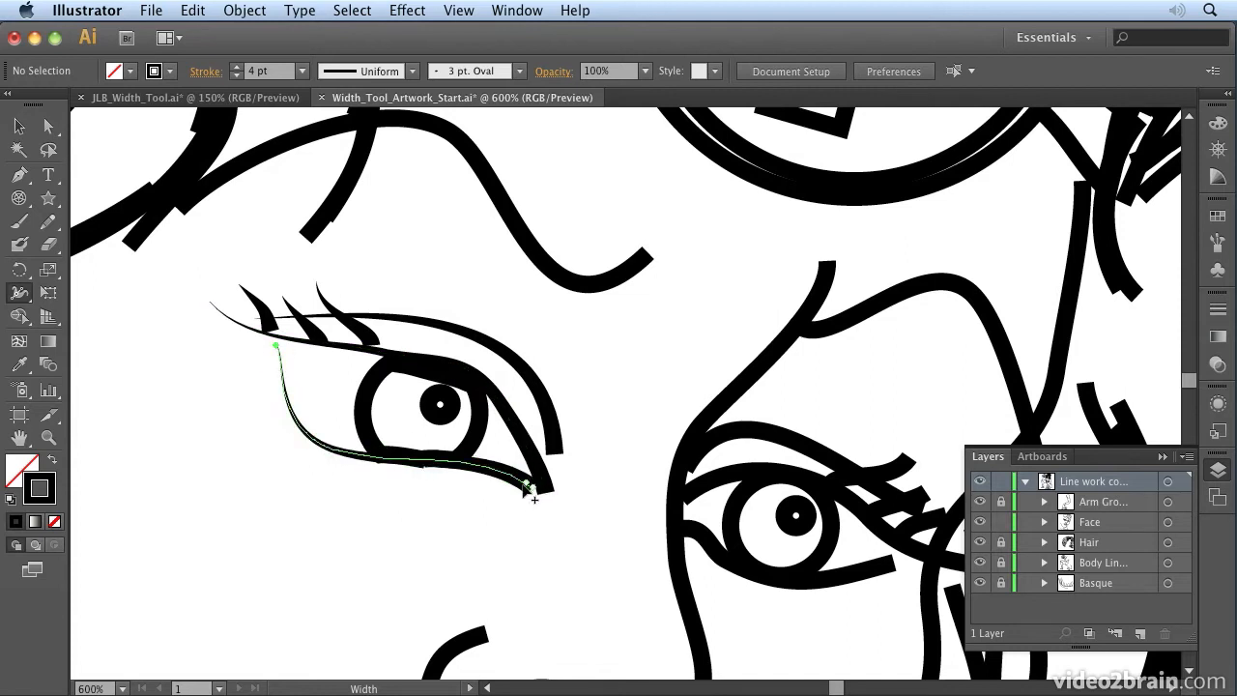
click(424, 462)
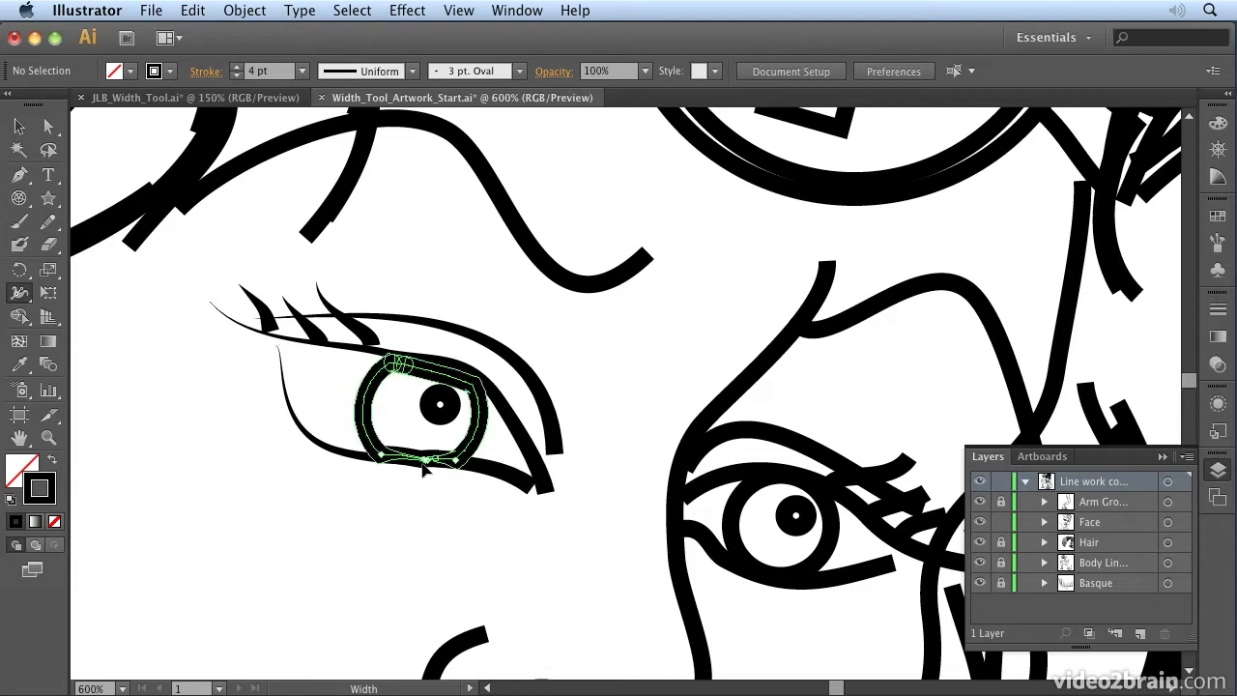
drag(358, 456, 357, 463)
drag(535, 480, 520, 489)
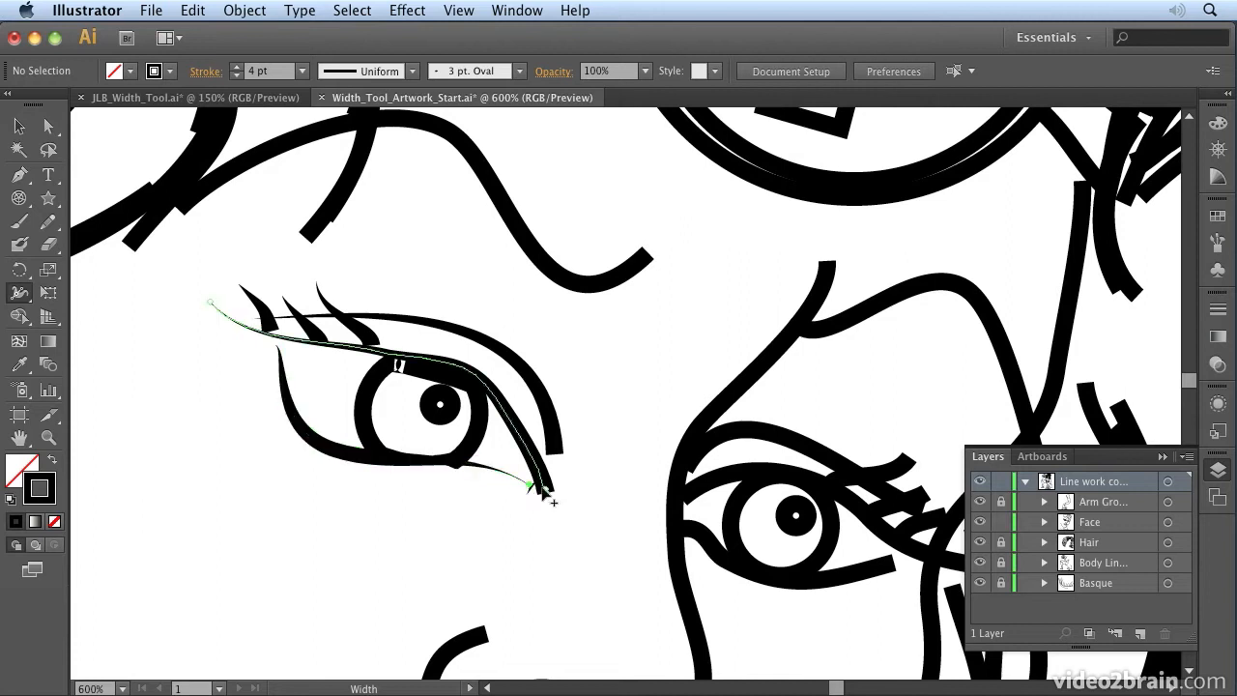
Step: Move the base anchor point of the outermost lash down onto the upper lid line of the left-hand eye
click(19, 127)
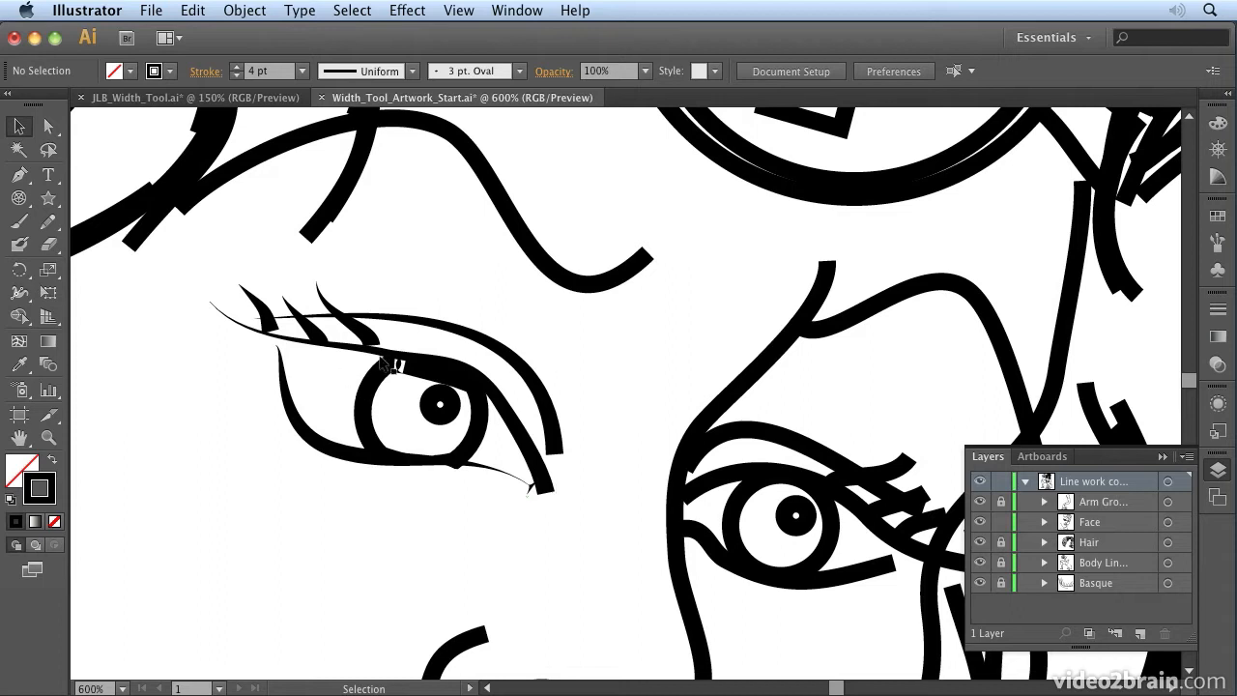
key(a)
click(275, 334)
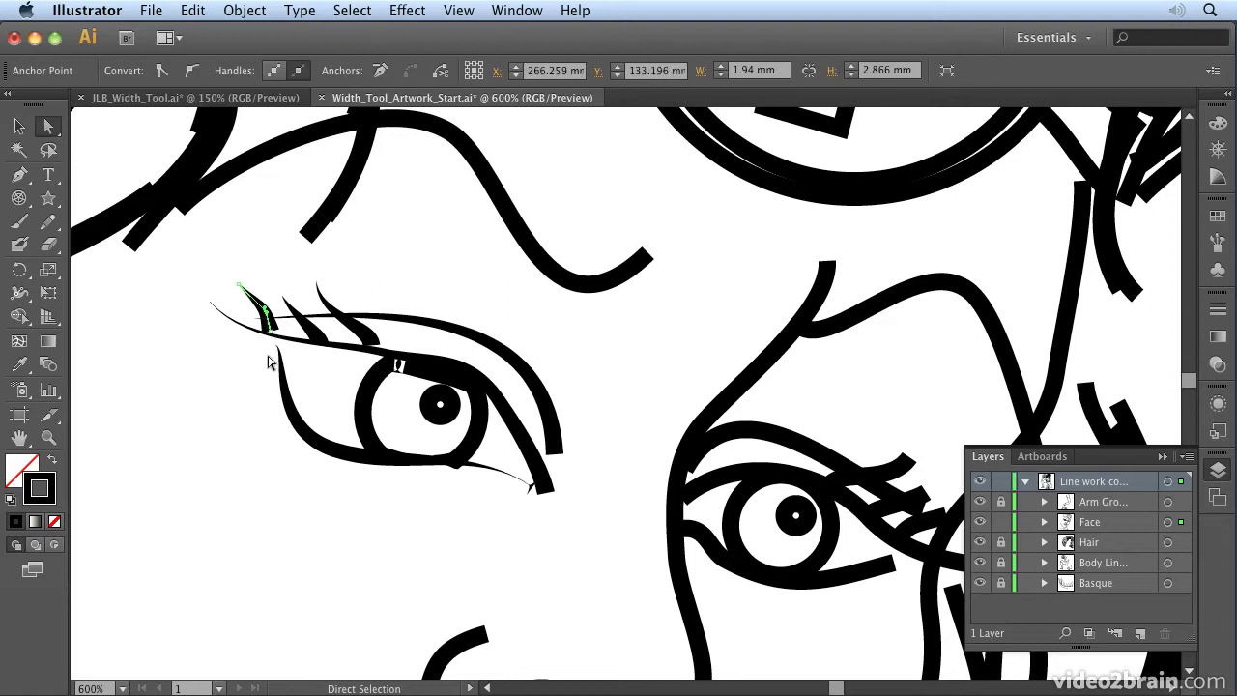
drag(273, 338, 279, 350)
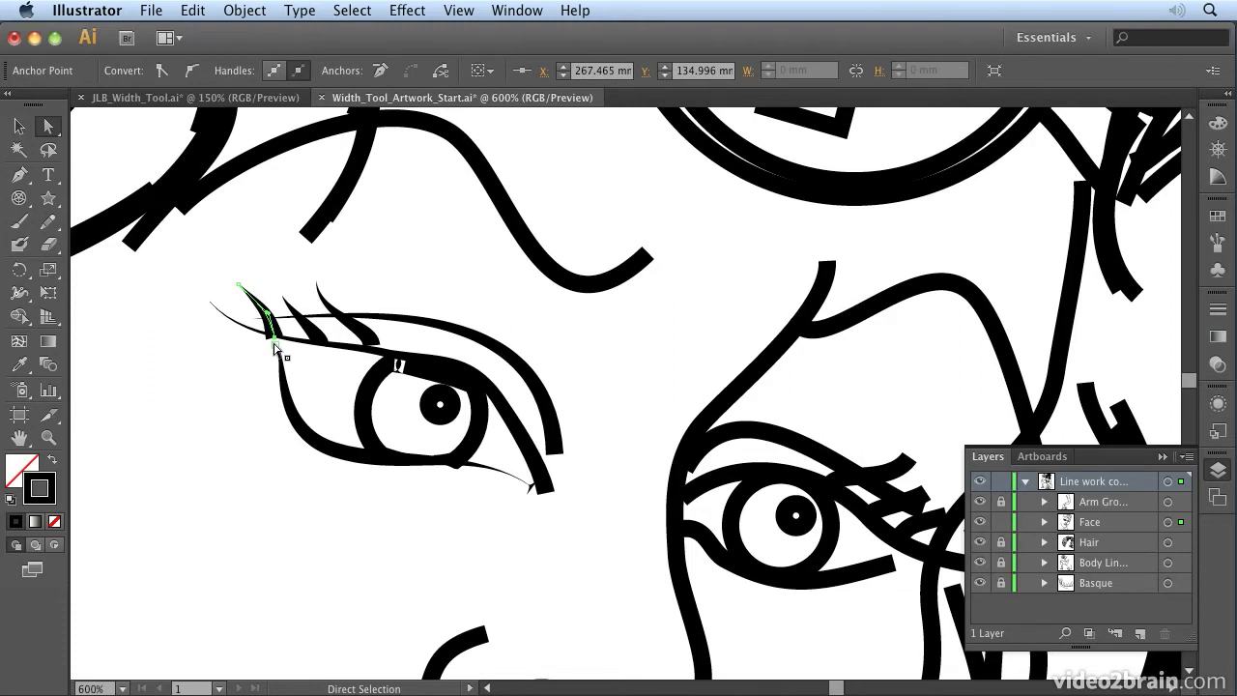
Step: Isolate the Face group and apply a round cap to the outermost lash's stroke
key(v)
double_click(274, 348)
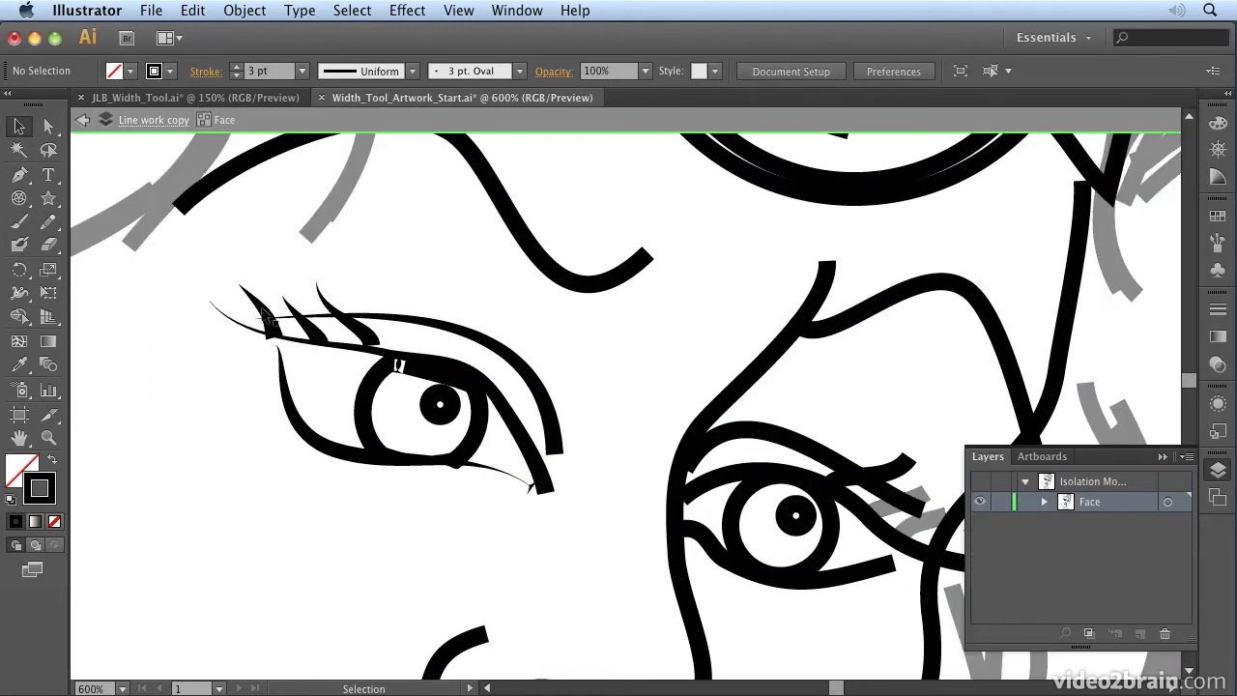
click(269, 325)
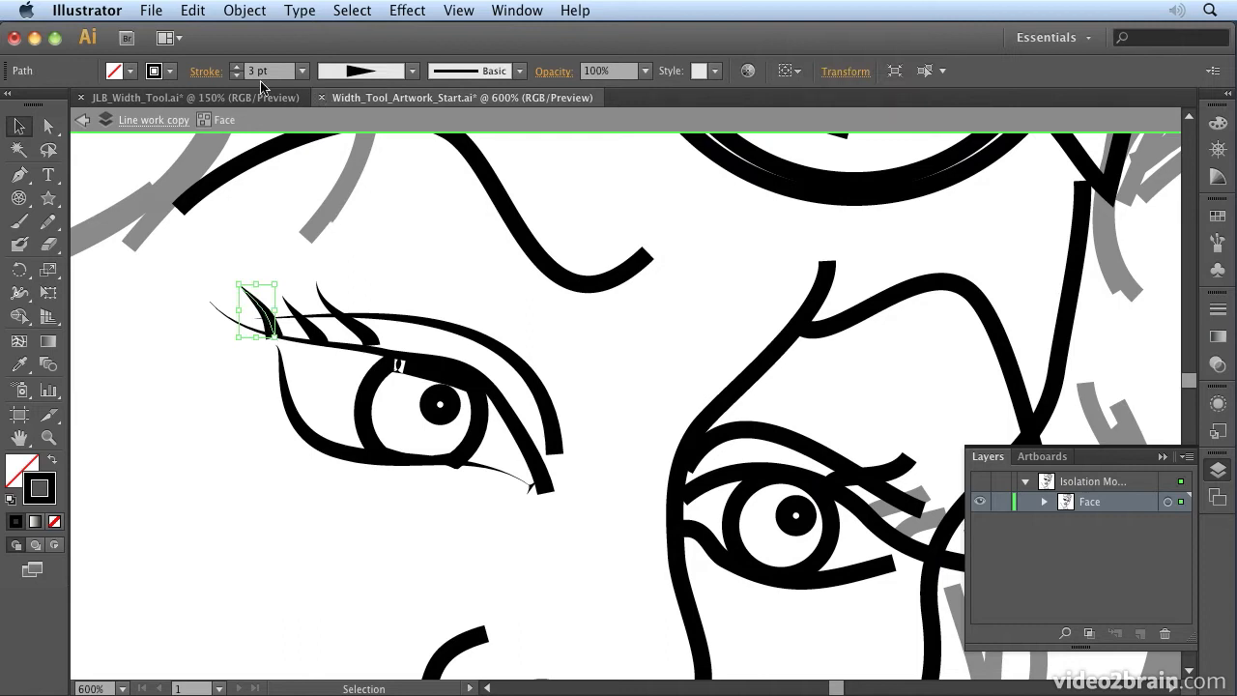
click(205, 72)
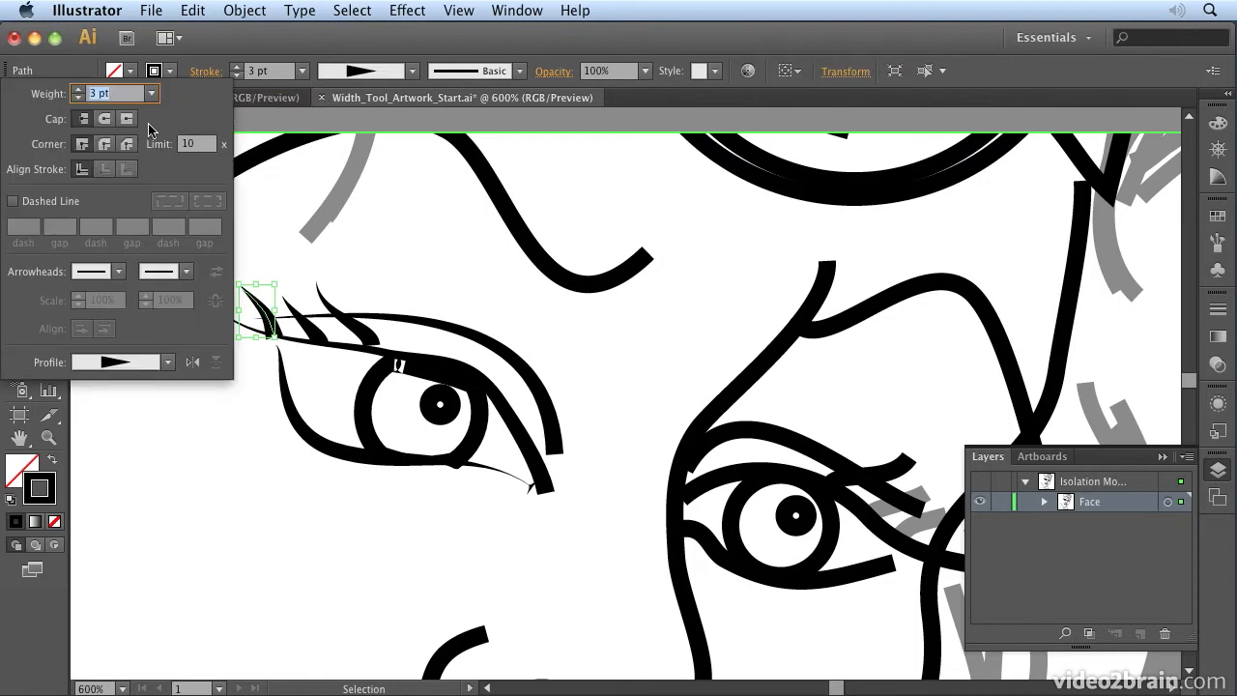
click(105, 118)
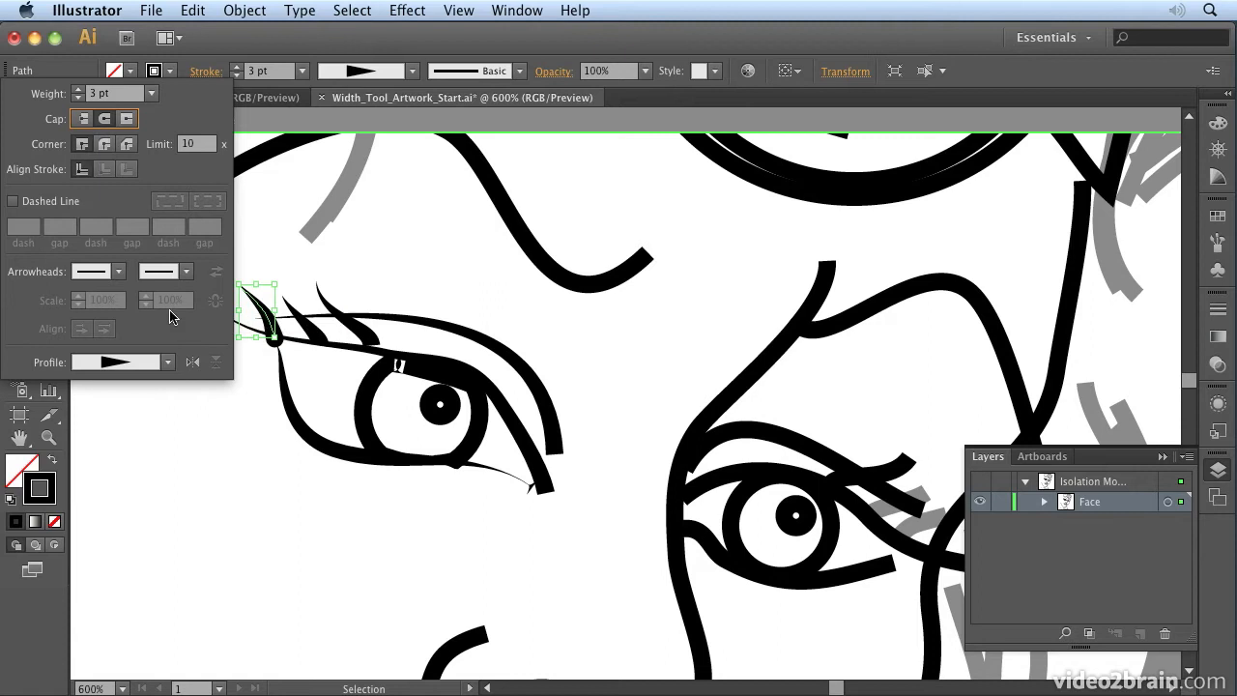
click(284, 268)
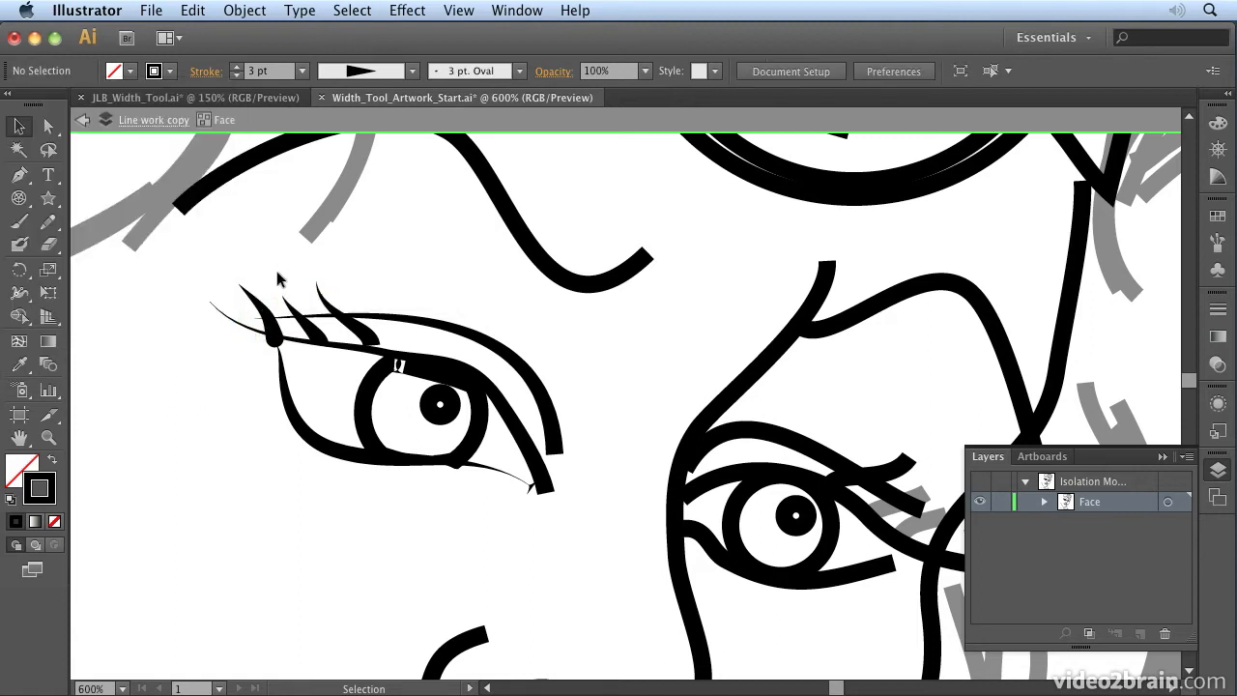
Step: Apply a round cap to the strokes of the other two lashes together and exit the Face group's isolation mode
click(318, 344)
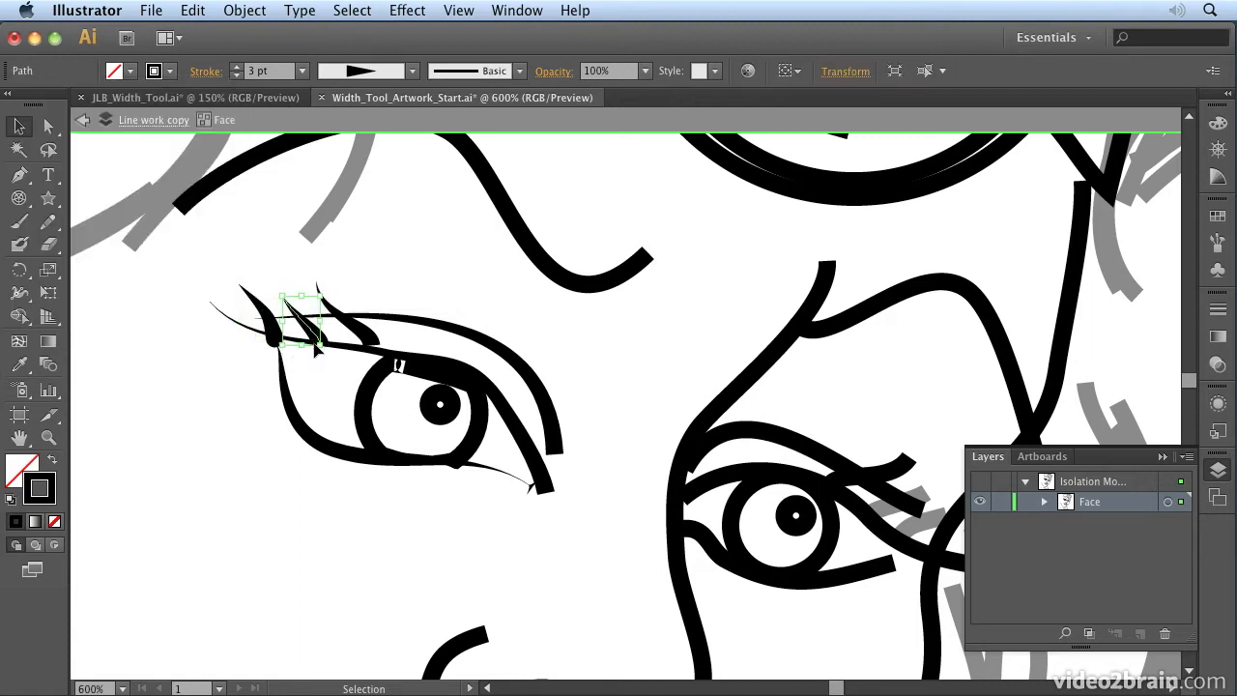
shift+click(363, 336)
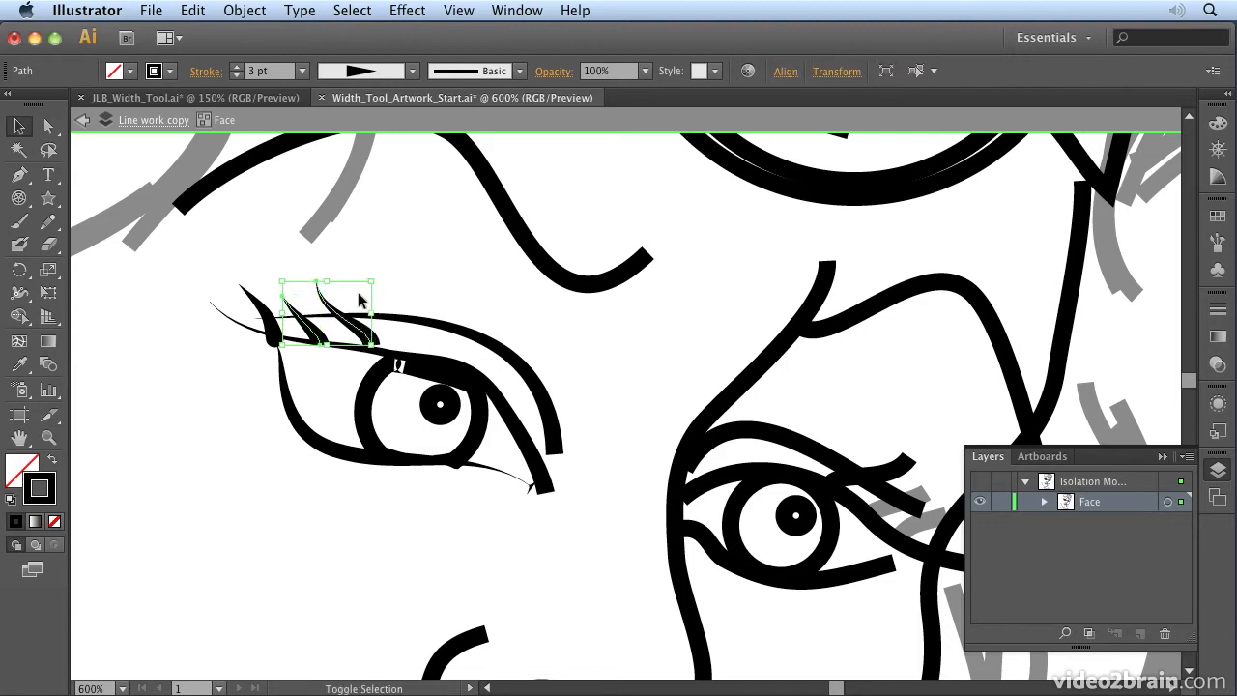
click(205, 72)
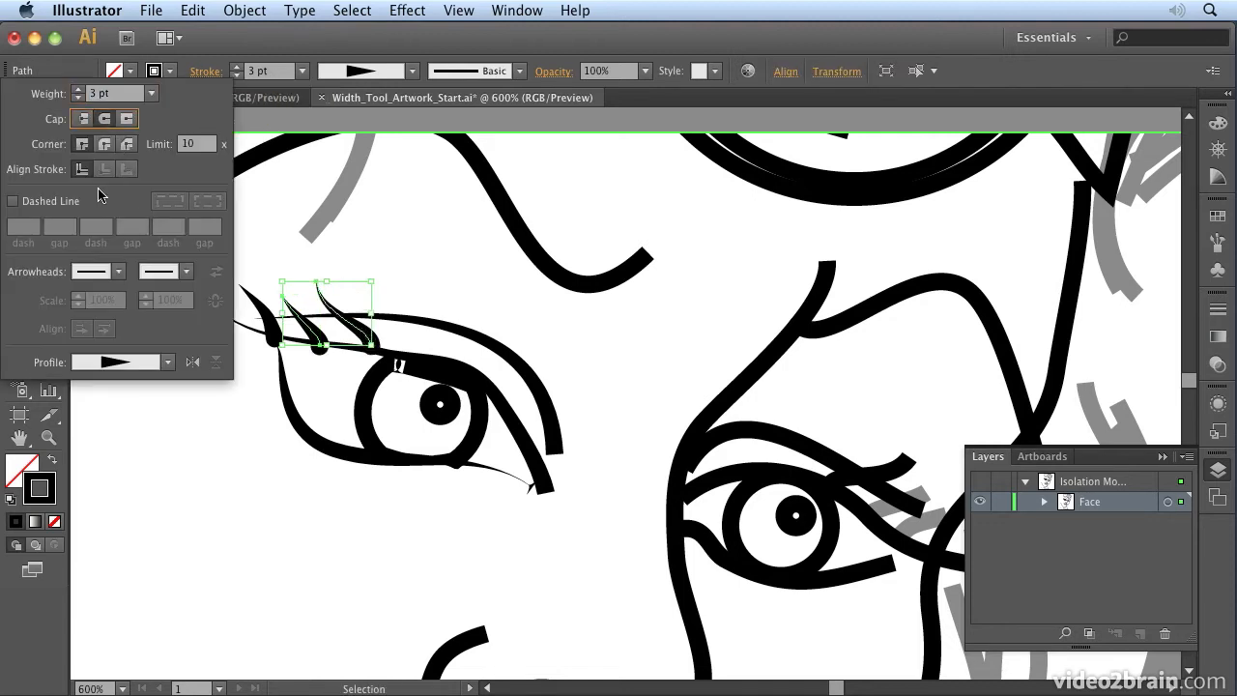
click(425, 281)
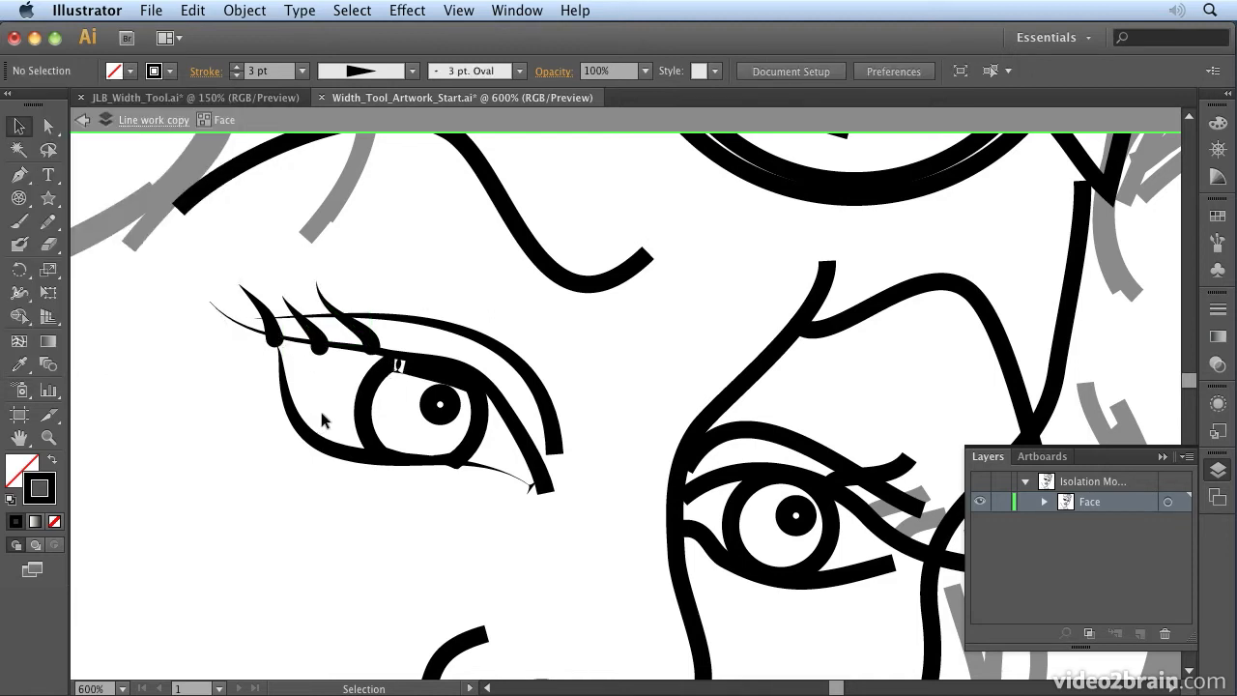
click(82, 123)
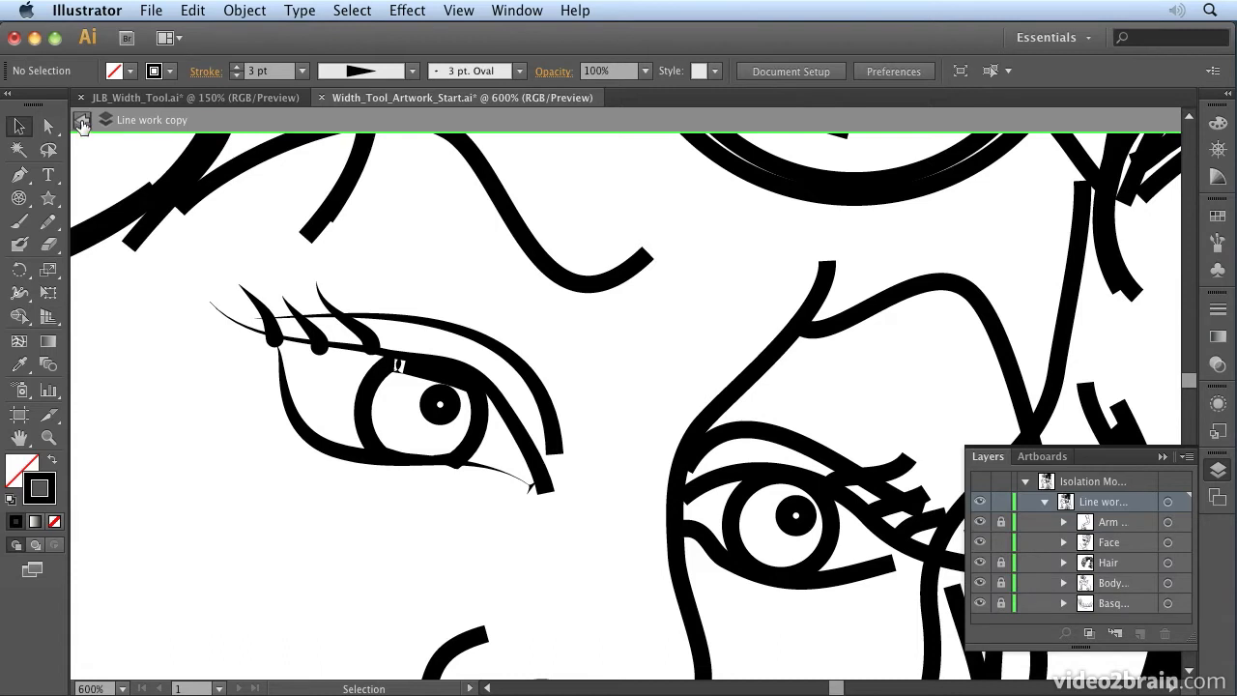
click(82, 124)
Step: Lock the Face group along with the Line work copy layer and unlock only the Basque group
click(1217, 148)
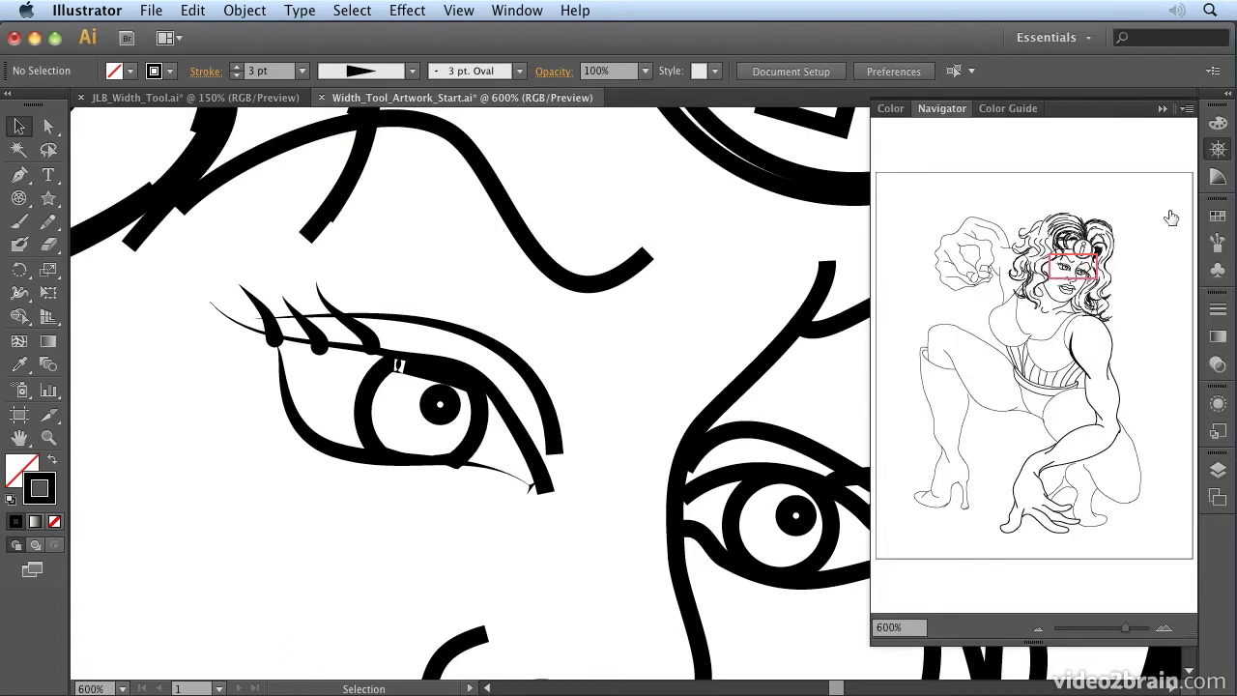
drag(1123, 628, 1098, 630)
drag(1015, 314, 1044, 377)
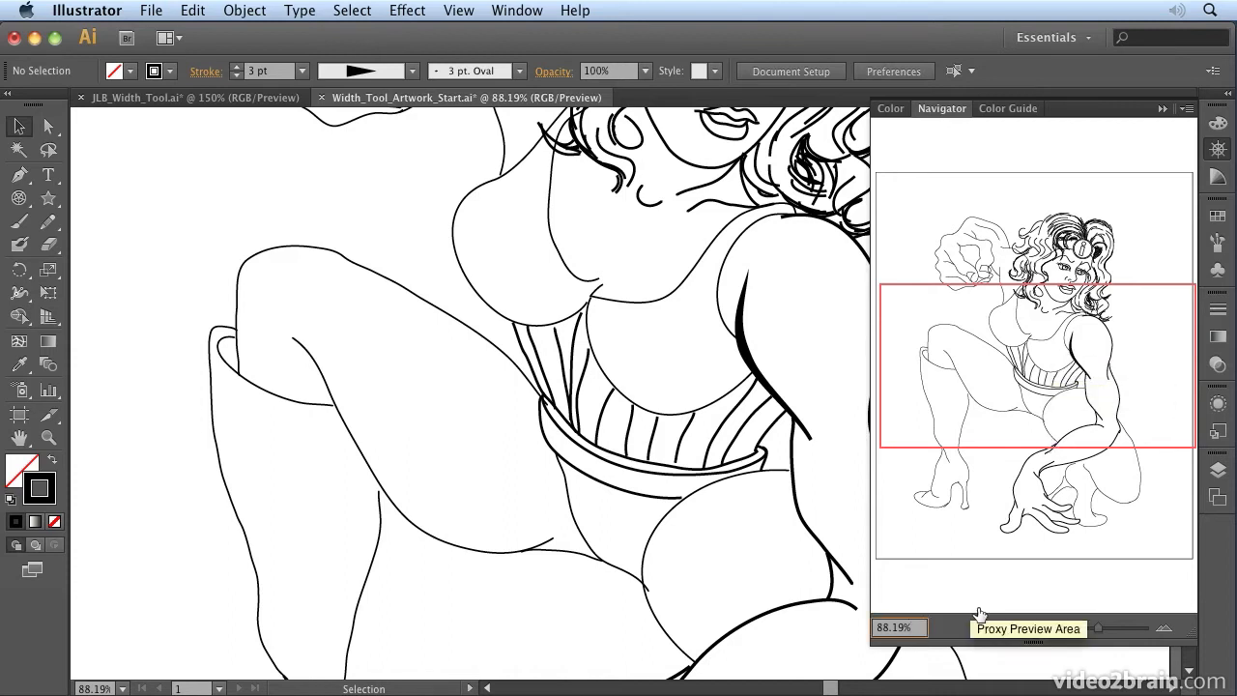
key(shift+Up)
key(shift+Up)
key(shift+Up)
key(shift+Up)
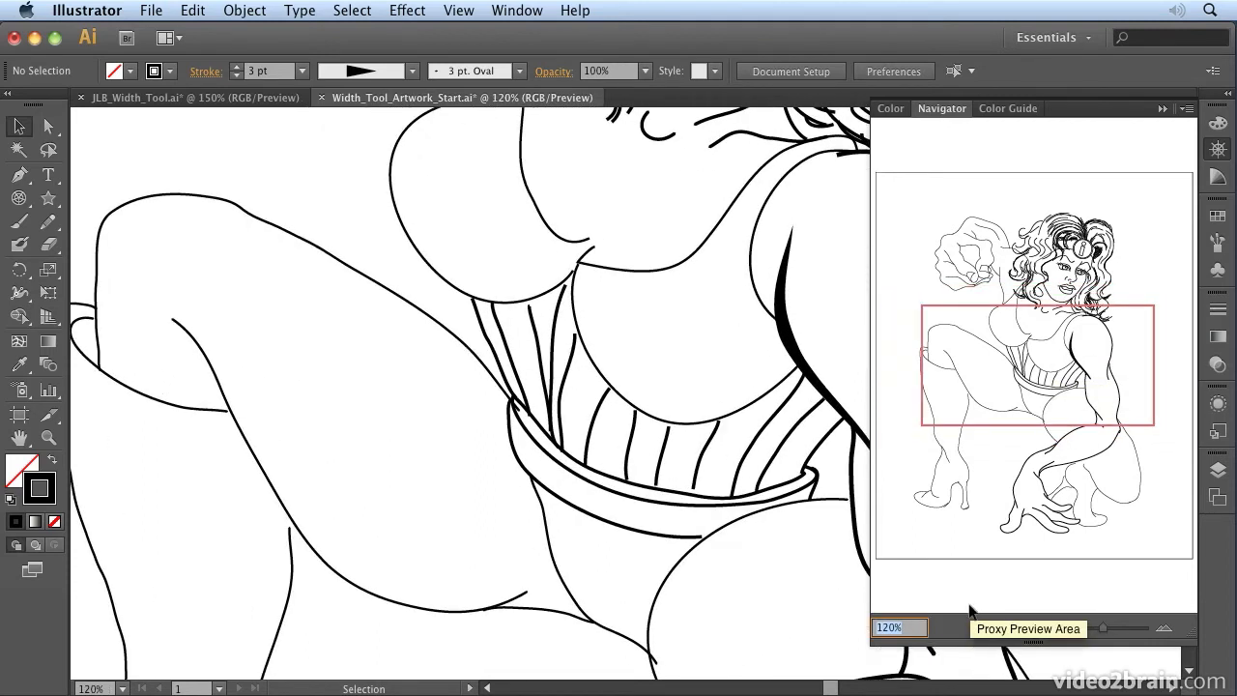
click(1086, 363)
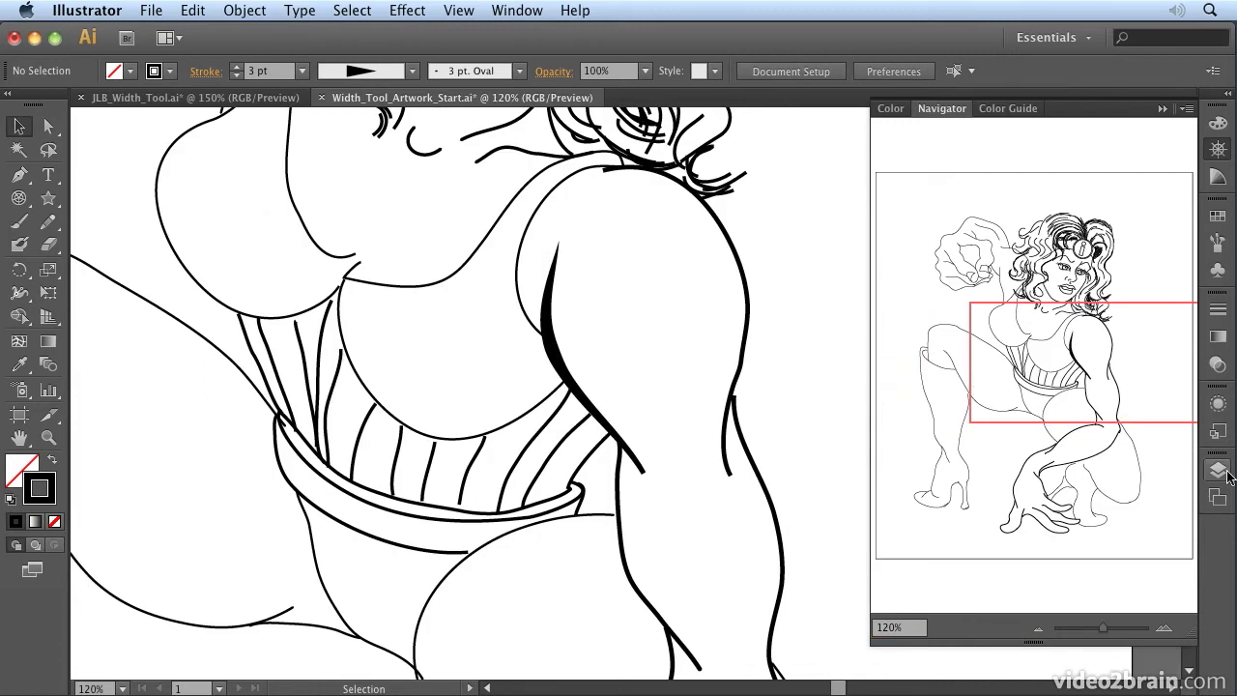
click(1217, 471)
drag(1001, 482, 999, 584)
click(1001, 582)
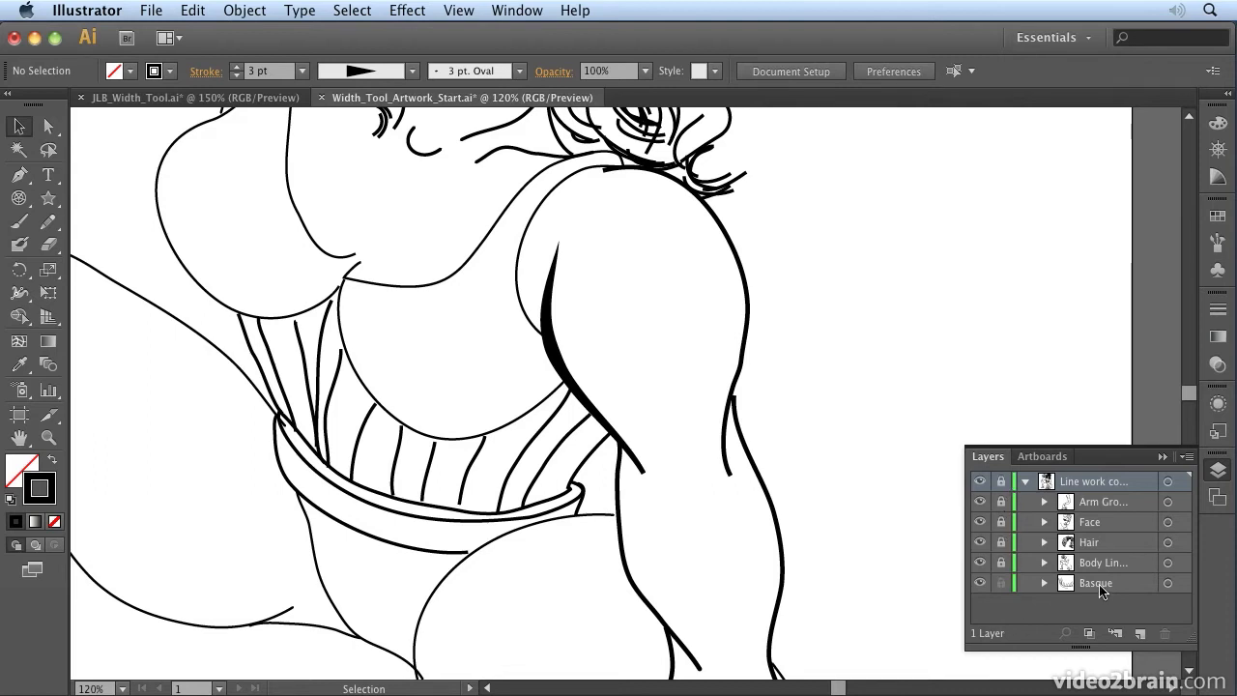
Step: Unlock the parent Line work copy layer so that the unlocked Basque group can be edited
click(38, 135)
click(32, 126)
click(1001, 482)
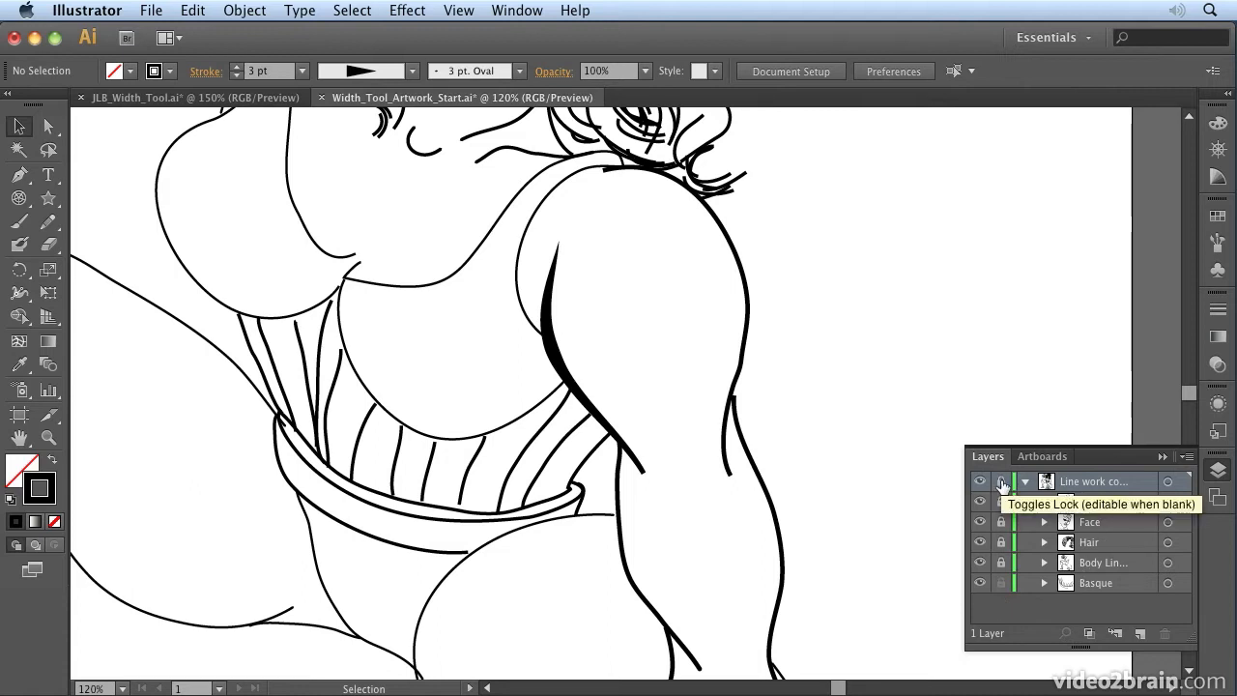
click(1001, 482)
click(1001, 482)
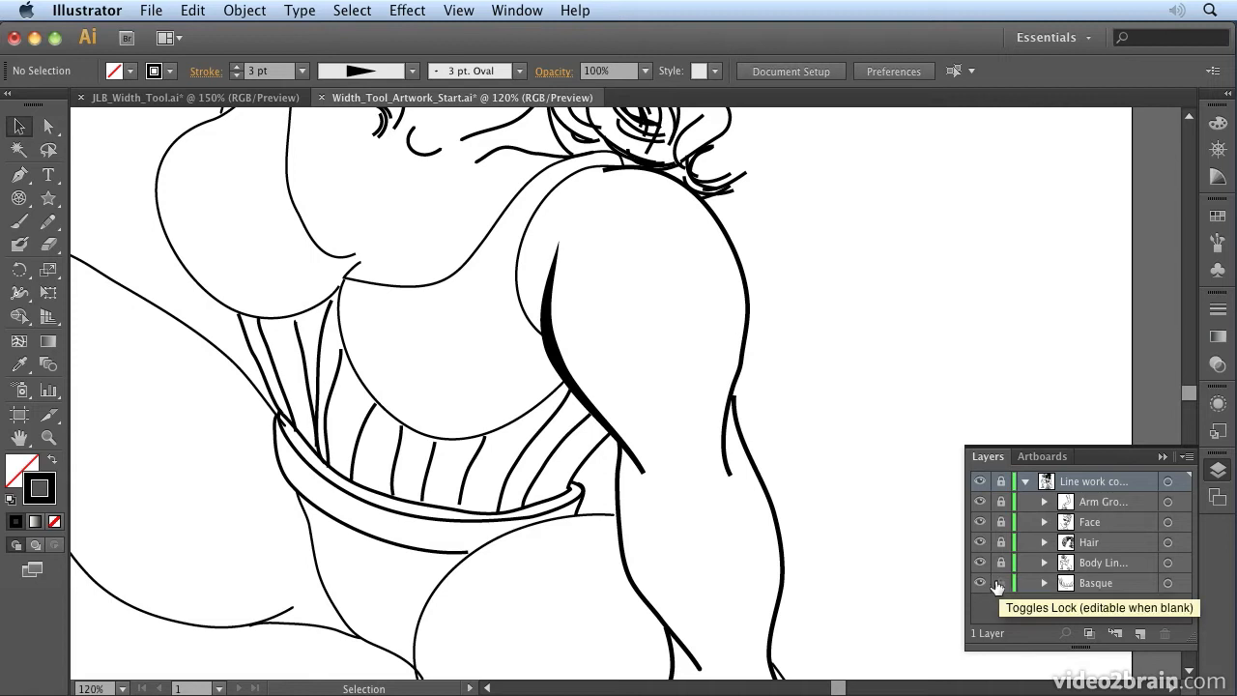
click(1000, 482)
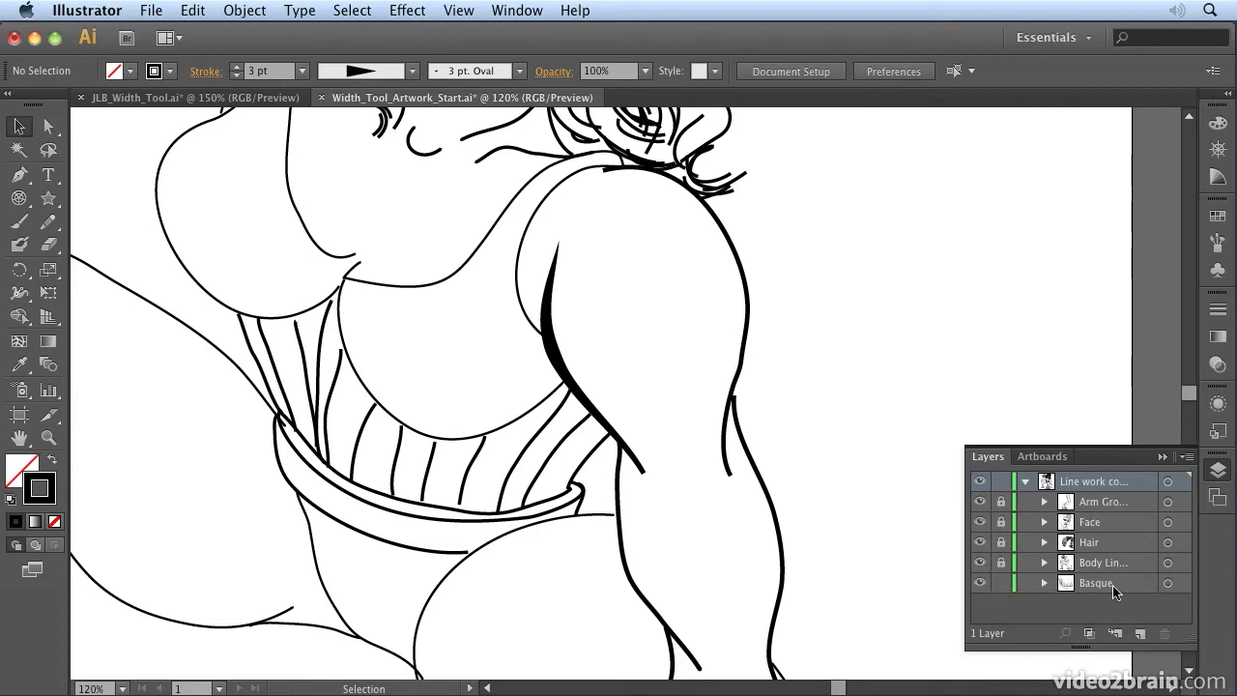
Step: Isolate the Basque group and stretch the narrow V-shaped pair of rib lines slightly outward and up towards the bust line
click(1167, 582)
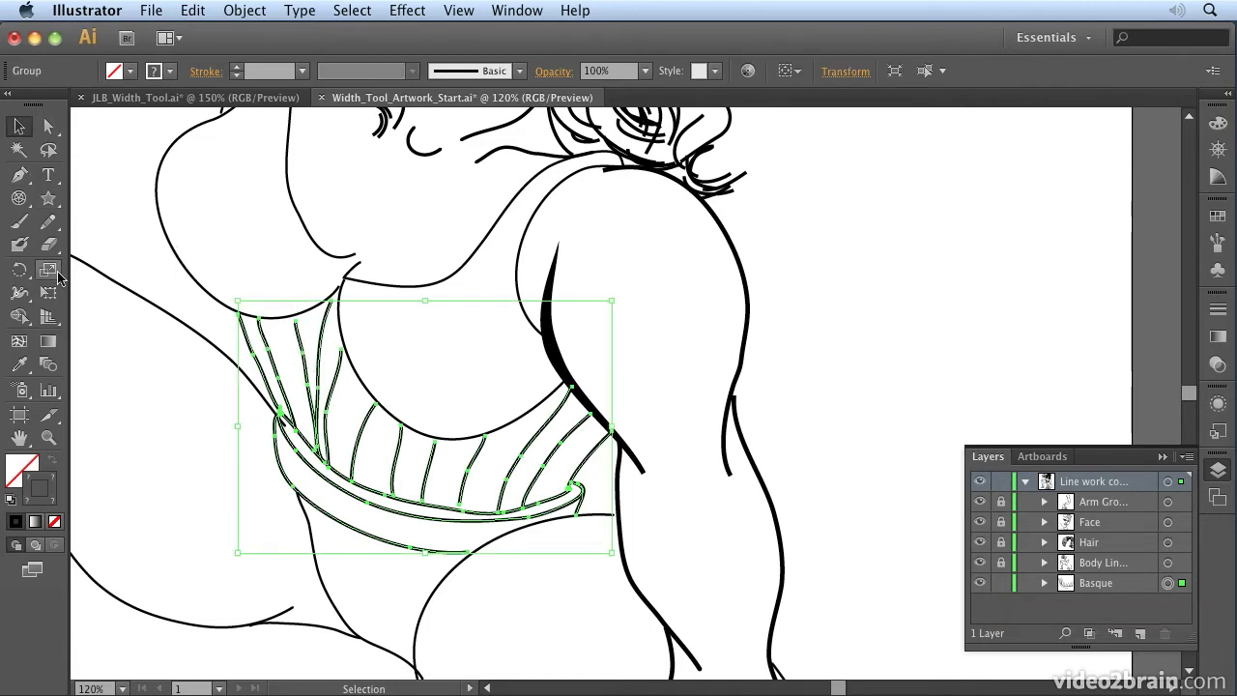
double_click(296, 333)
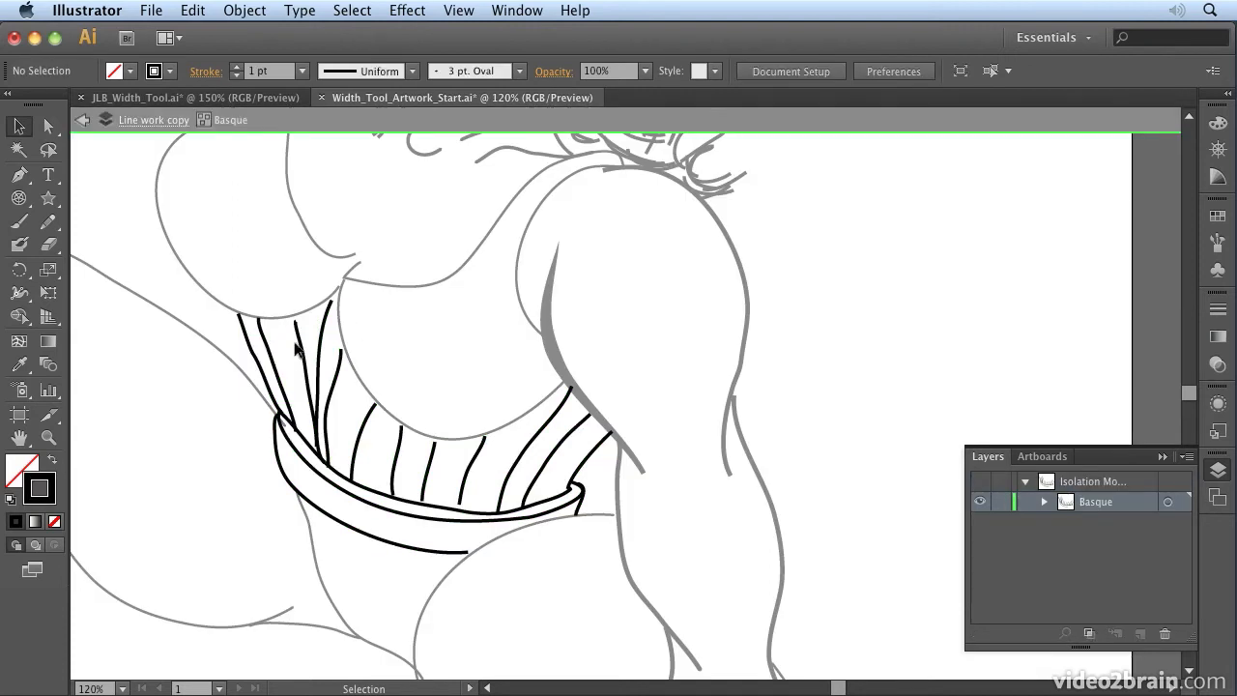
click(297, 338)
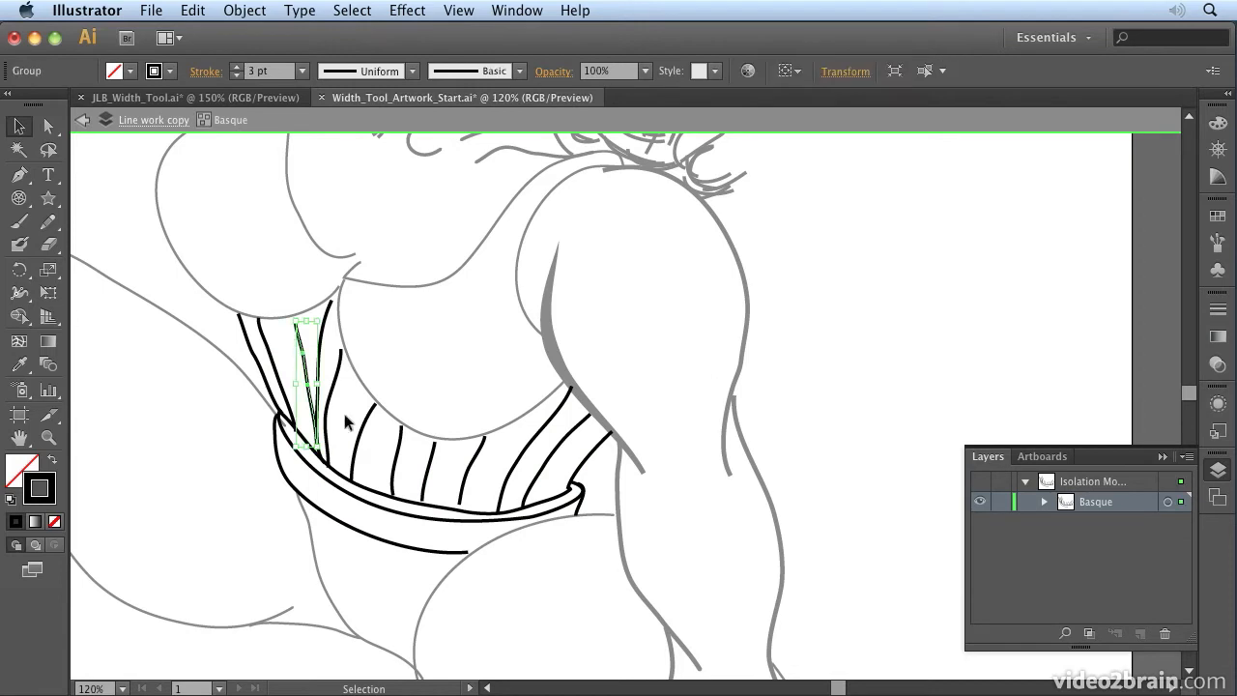
drag(296, 321, 291, 317)
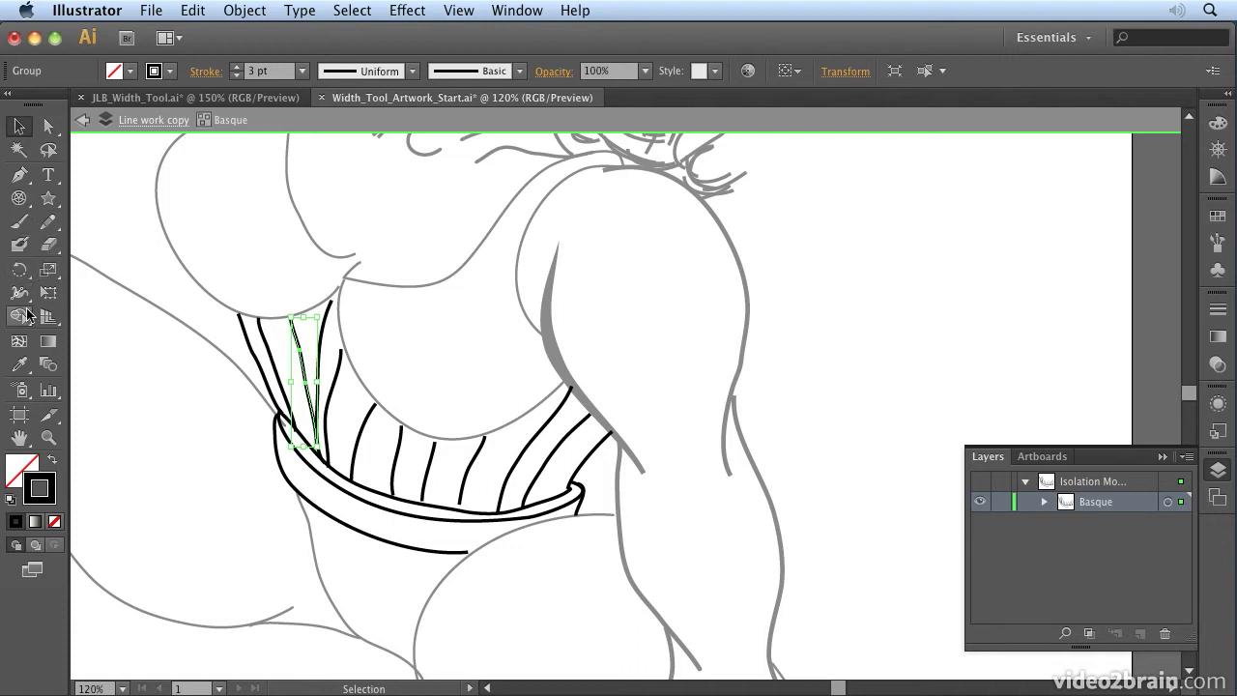
Step: Widen the upper end of the selected basque rib line to about 5.36 pt with the Width tool
click(19, 292)
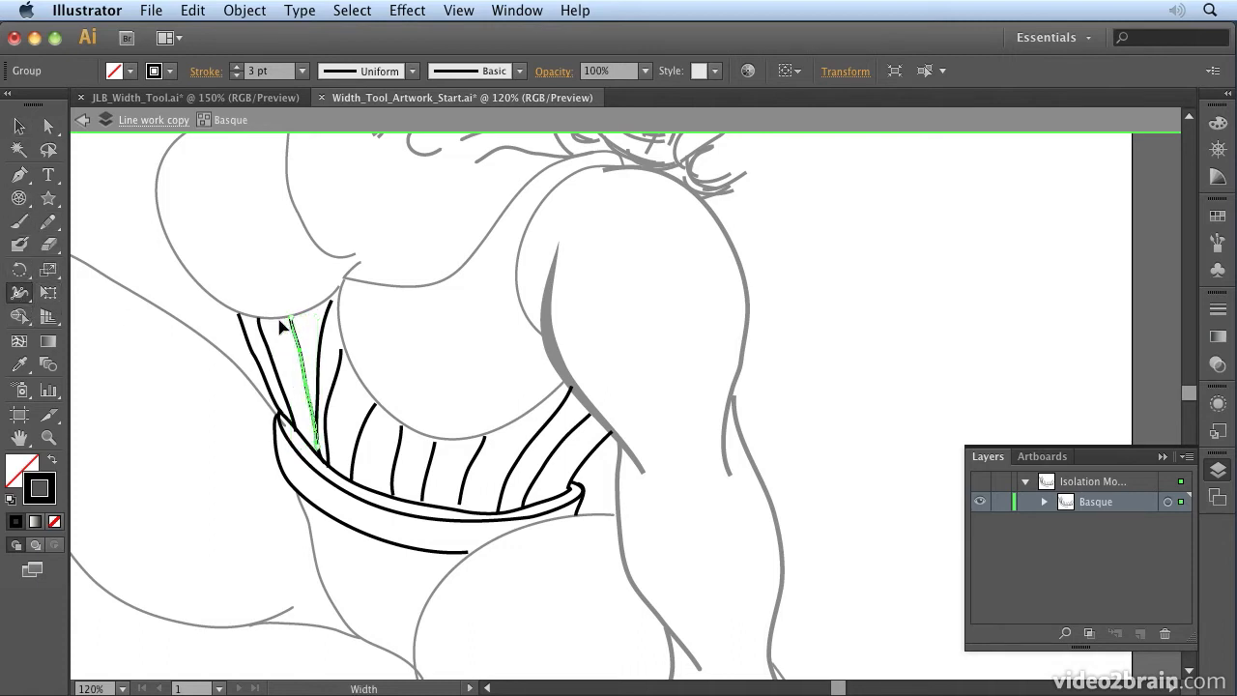
drag(303, 318, 338, 305)
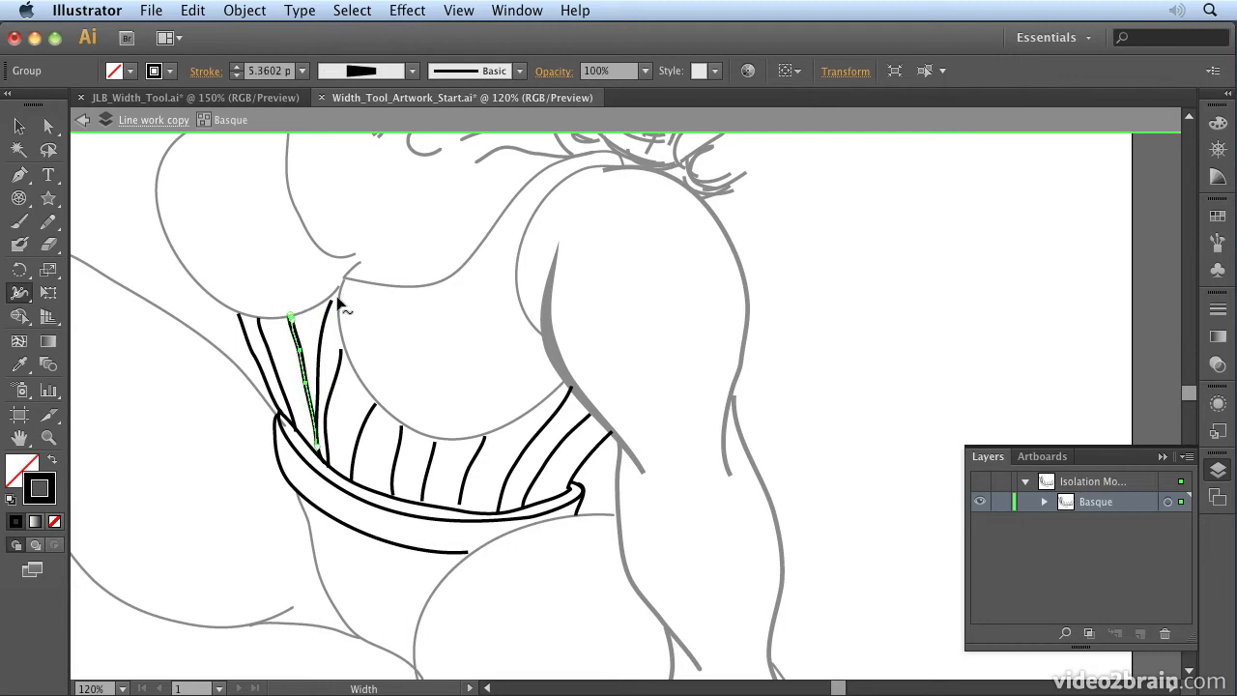
key(super+equal)
key(super+equal)
key(super+equal)
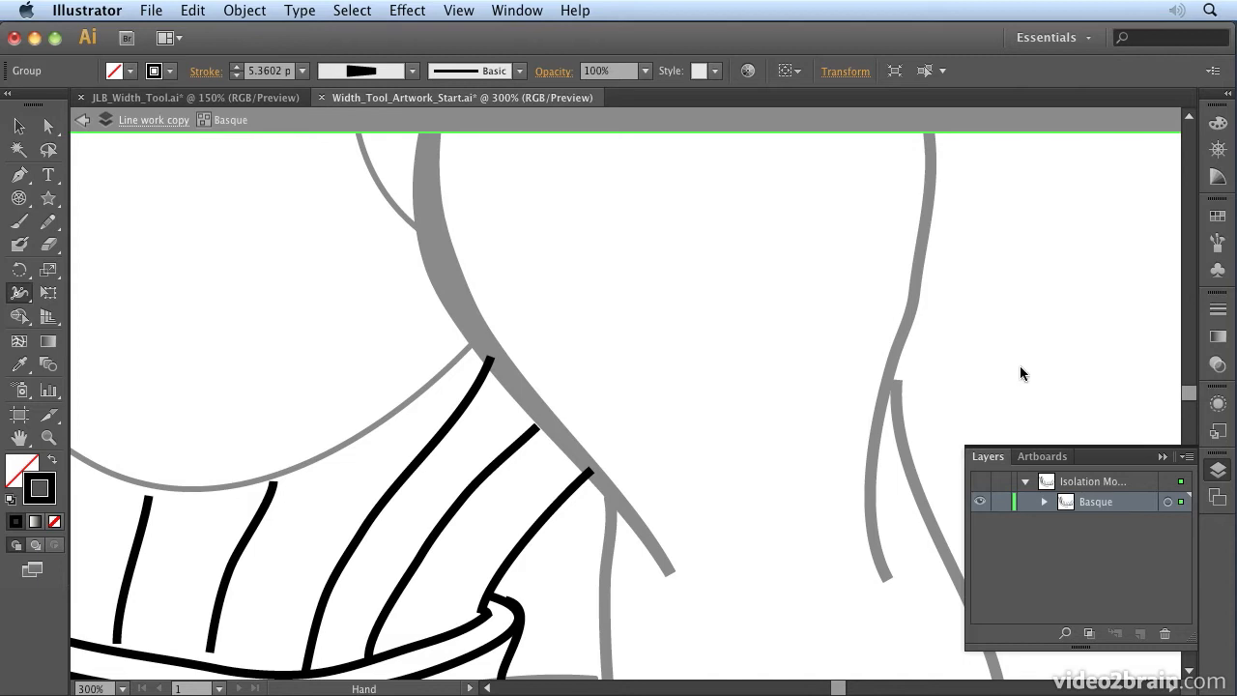
Step: Straighten the curled upper end of the basque rib line by redirecting its end anchor's handle, and flare that end wider with the Width tool
drag(213, 385, 963, 397)
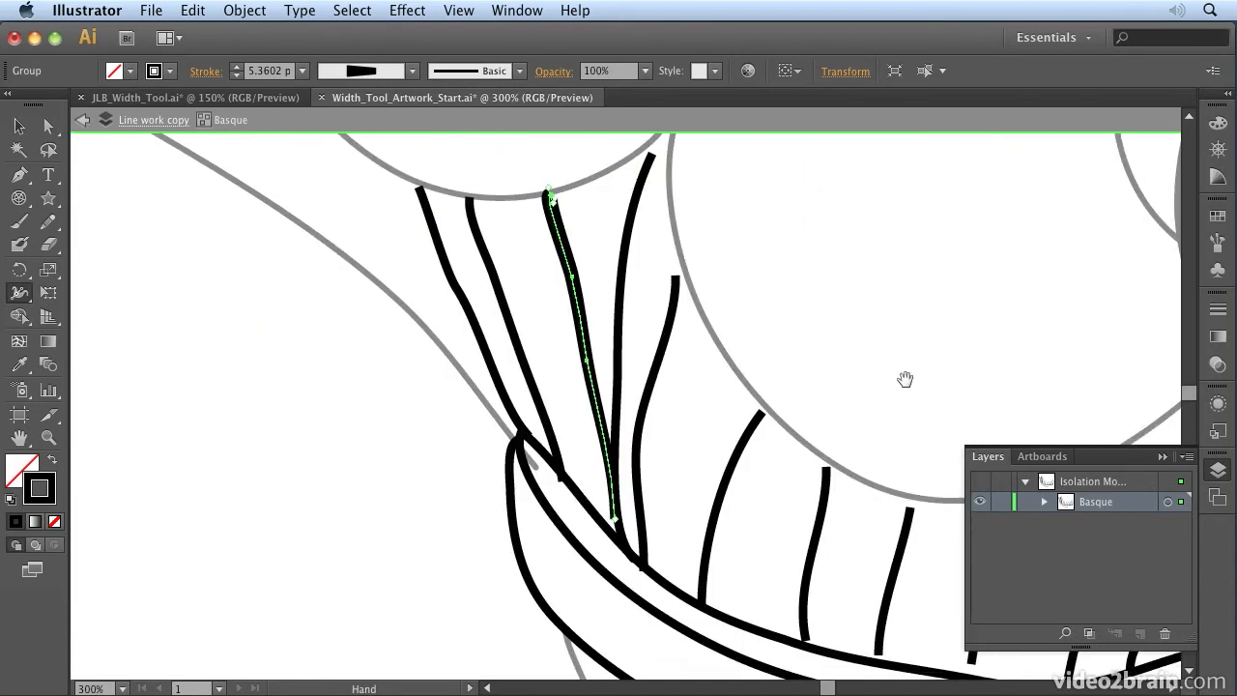
drag(551, 198, 557, 204)
key(super+equal)
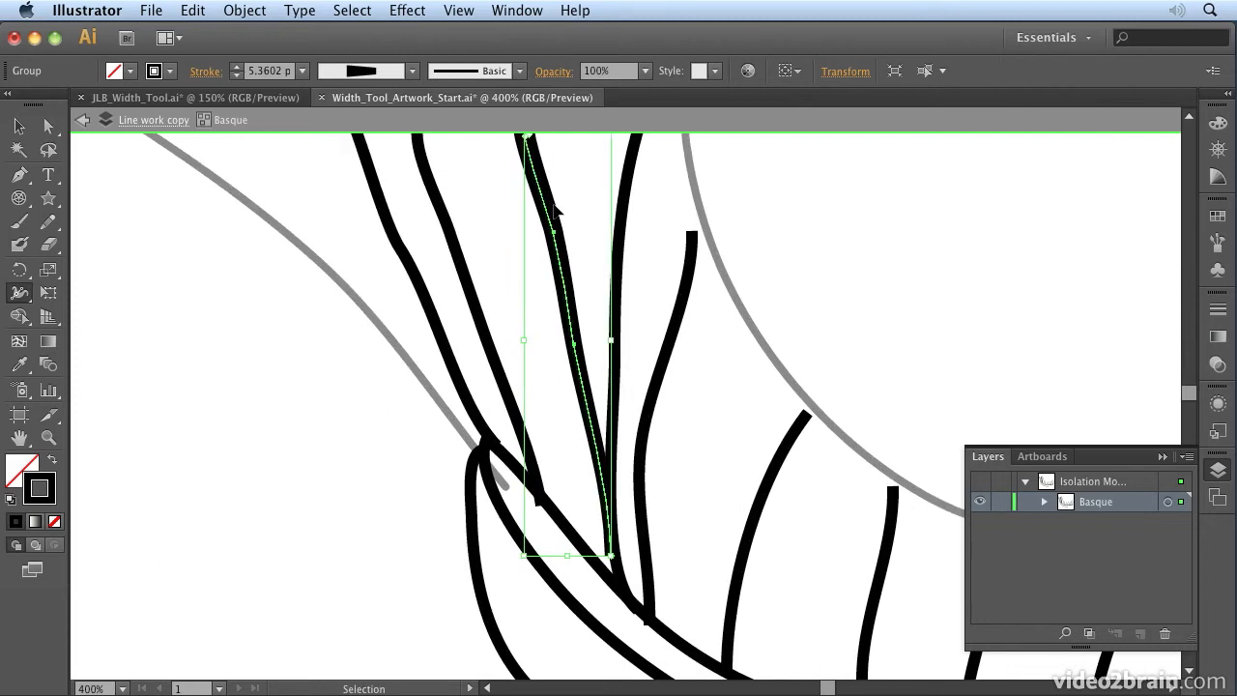
drag(500, 235, 532, 444)
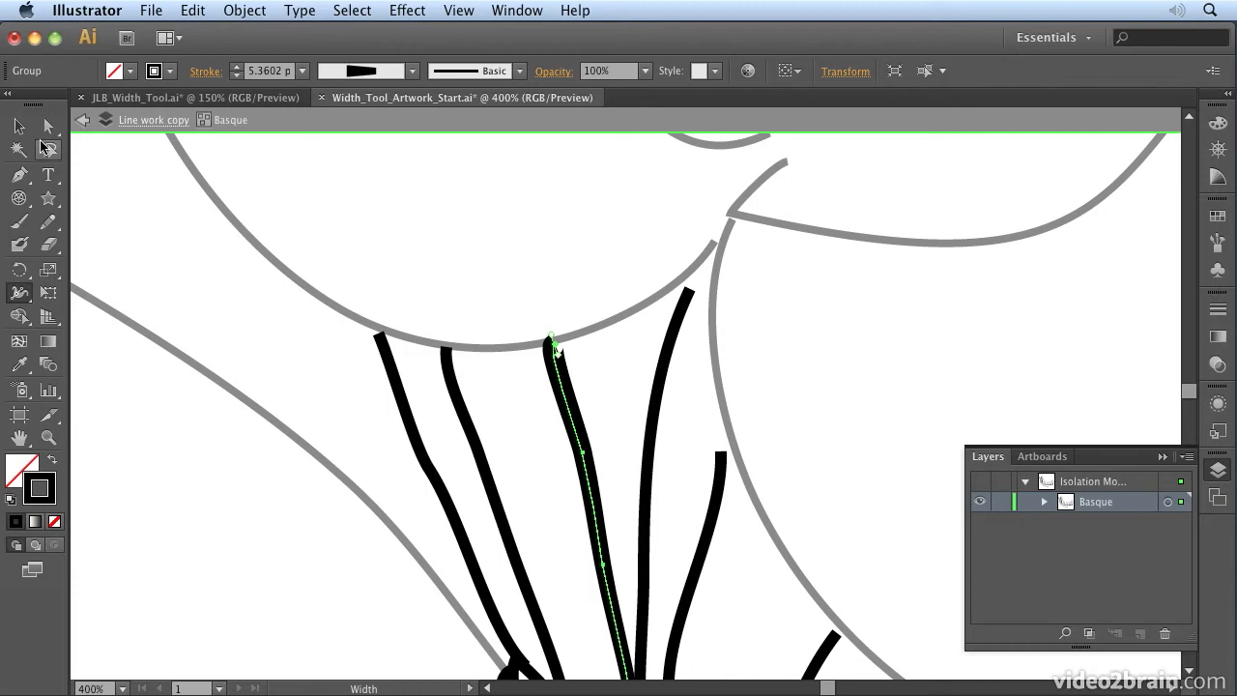
key(a)
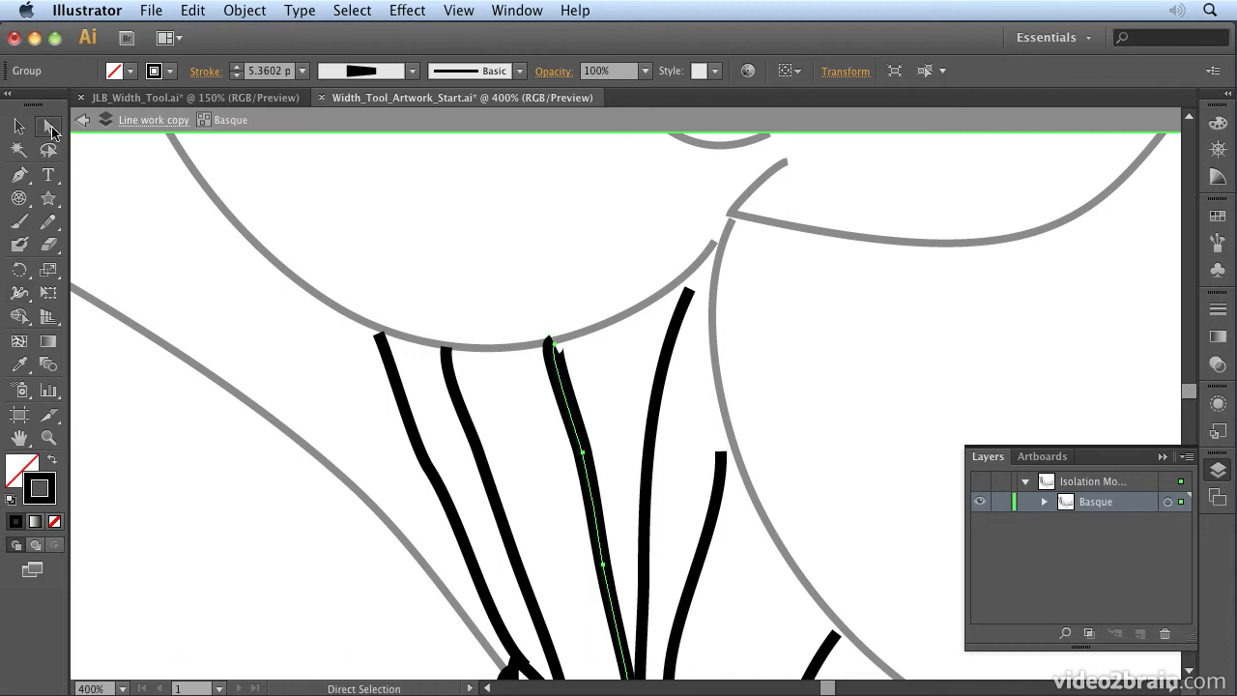
click(553, 346)
drag(547, 351, 574, 413)
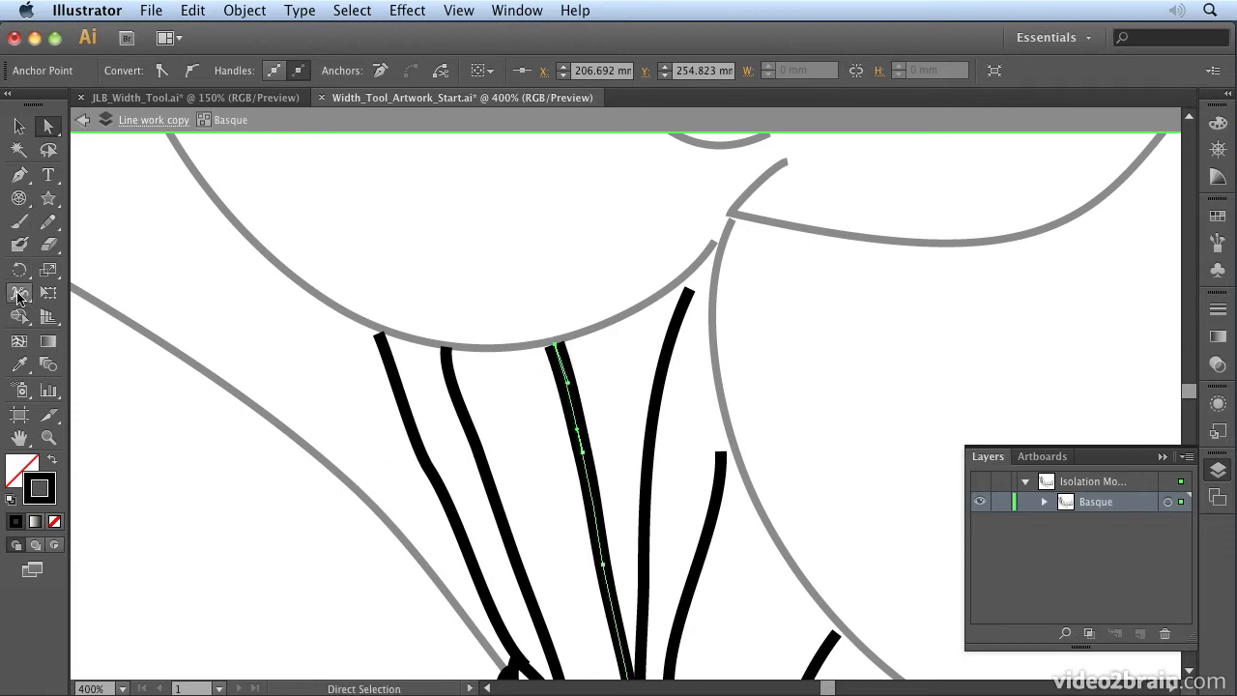
click(19, 292)
mouse_move(571, 349)
mouse_down()
mouse_move(593, 353)
mouse_move(525, 348)
mouse_move(528, 367)
mouse_move(515, 336)
mouse_move(527, 354)
mouse_up()
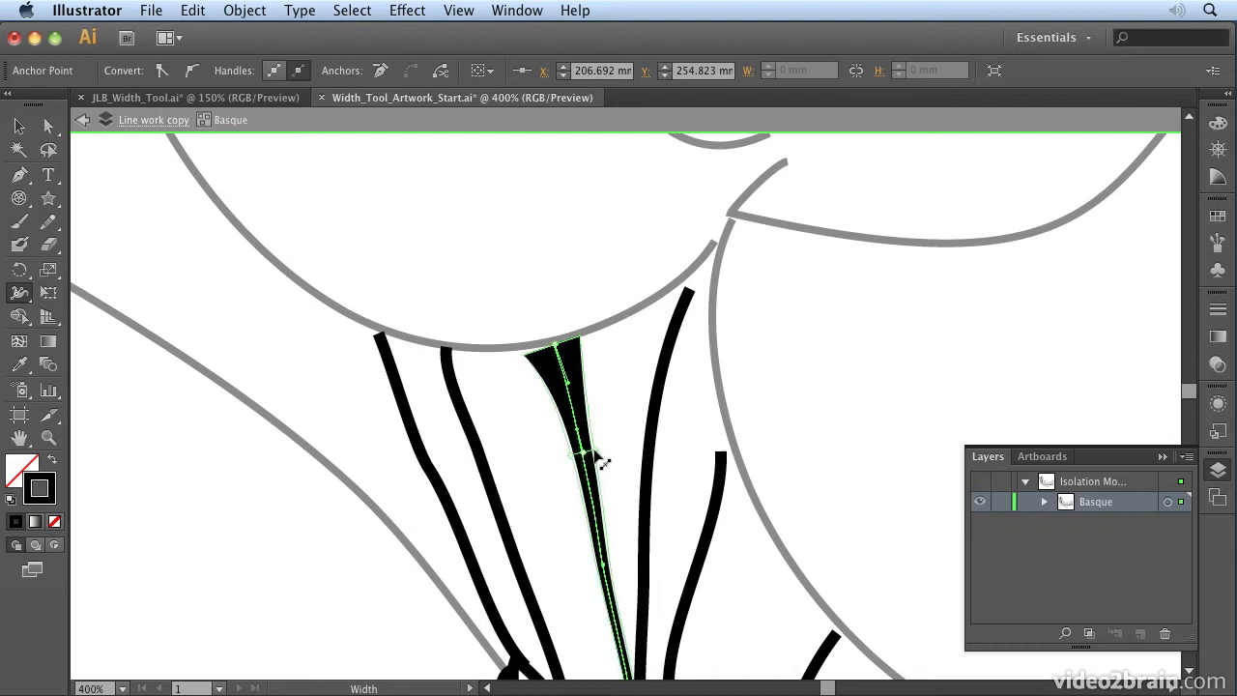
Step: Try a wider width point partway down the flared rib line, and delete that point
drag(603, 456, 573, 453)
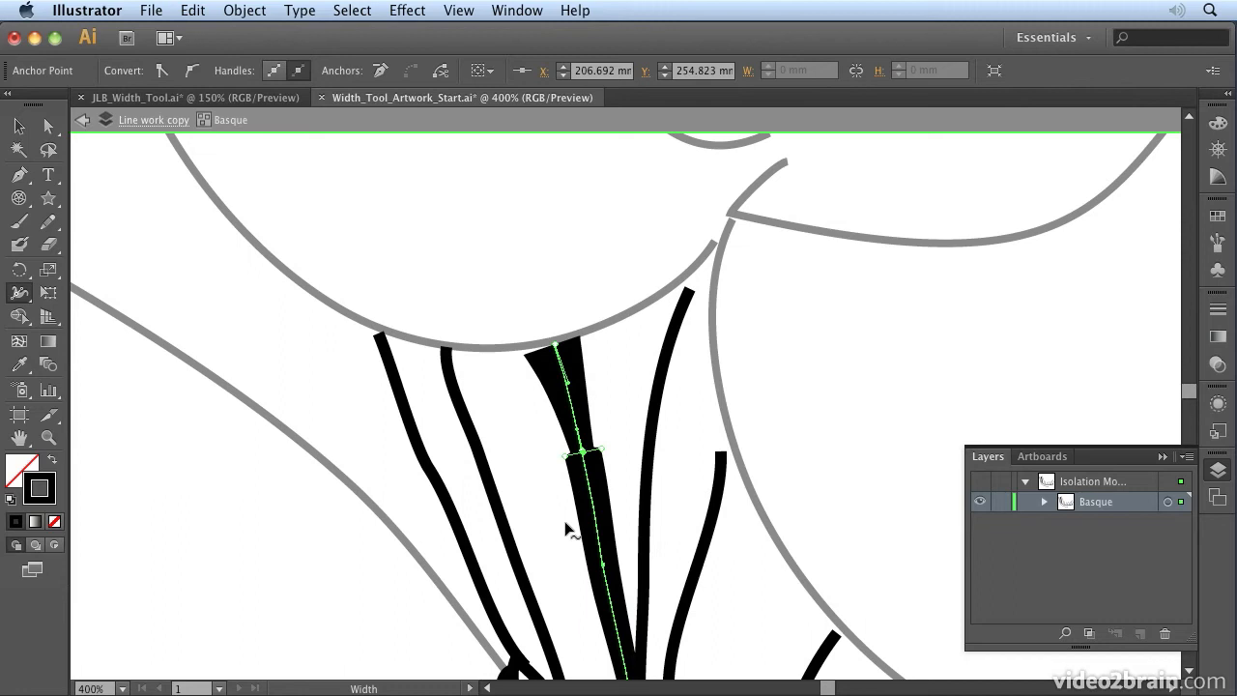
double_click(584, 453)
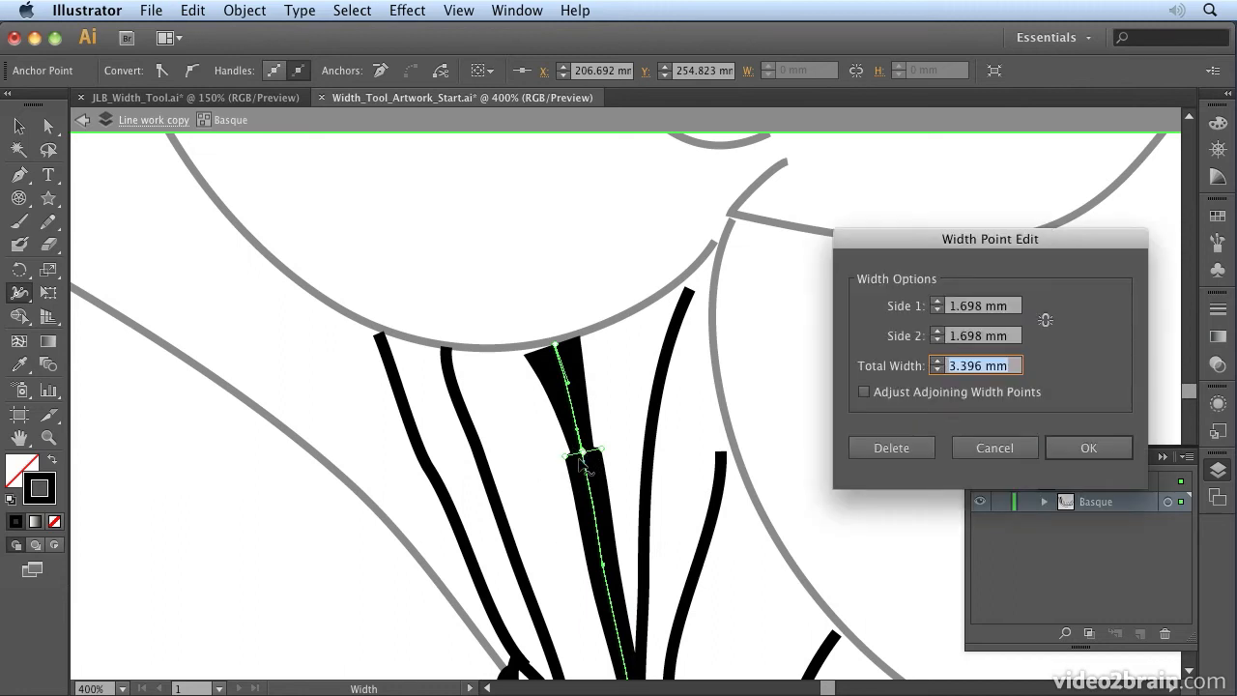
click(893, 449)
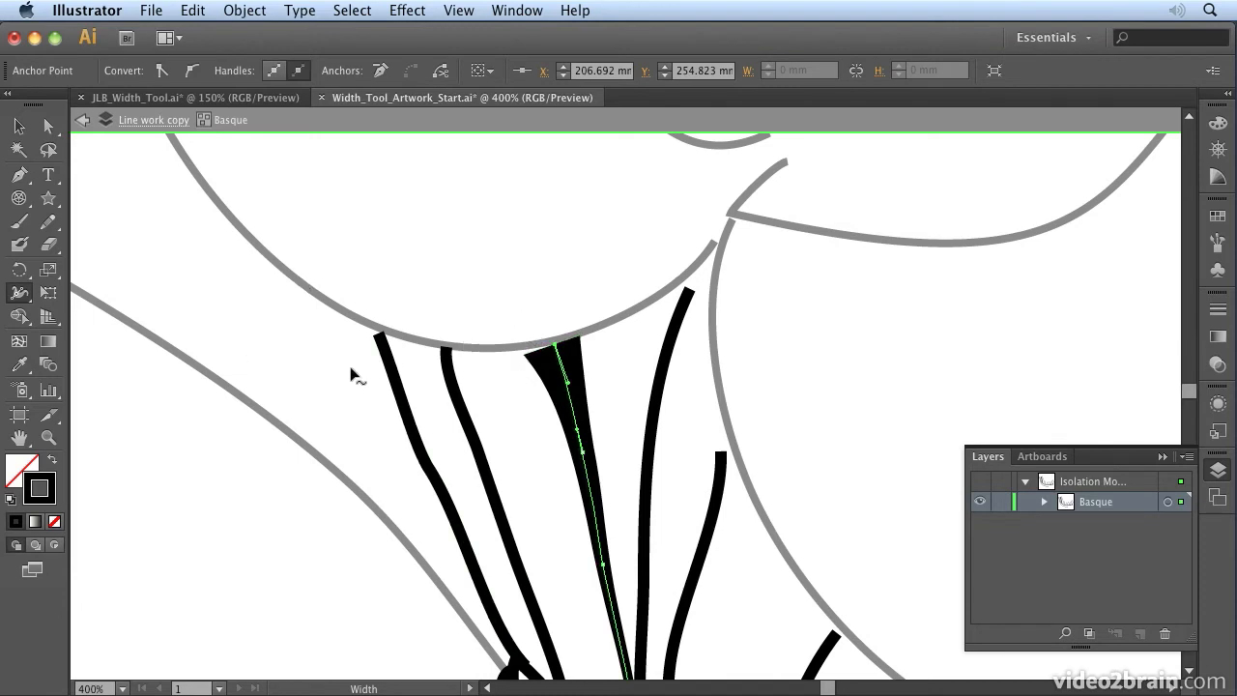
Step: Leave the Basque group's isolation, unlock the Body Lines group and lock the Basque group
key(super+minus)
key(super+minus)
key(super+minus)
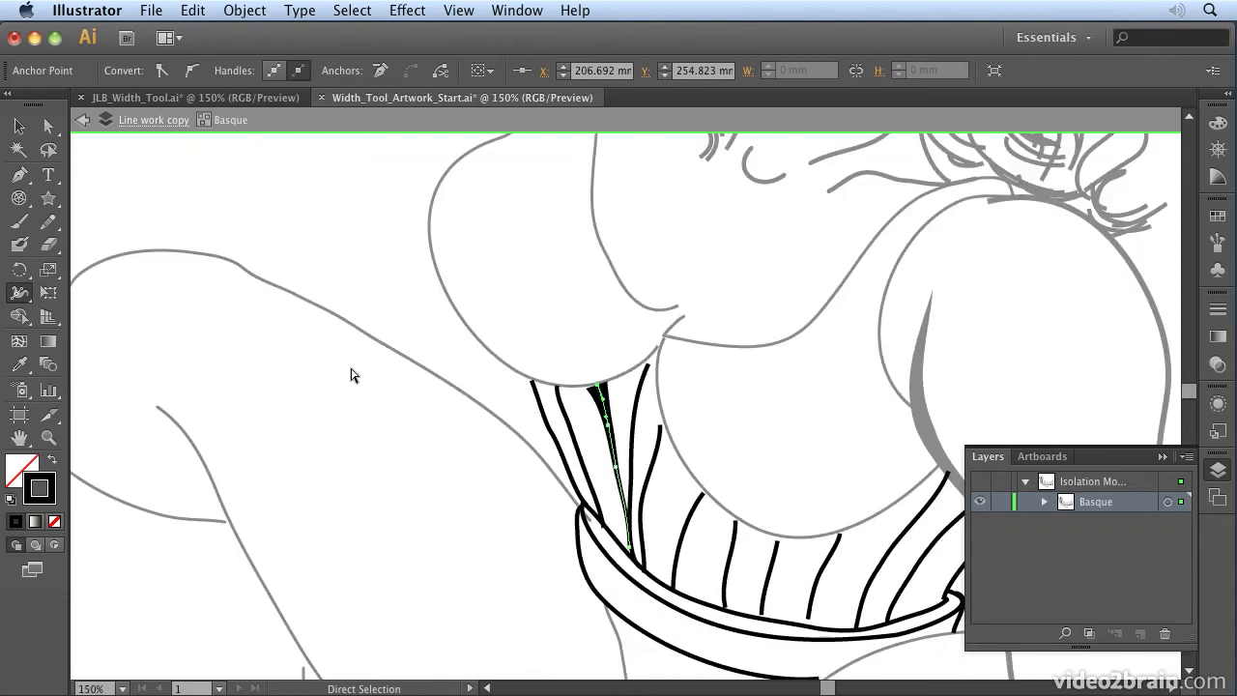
key(super+minus)
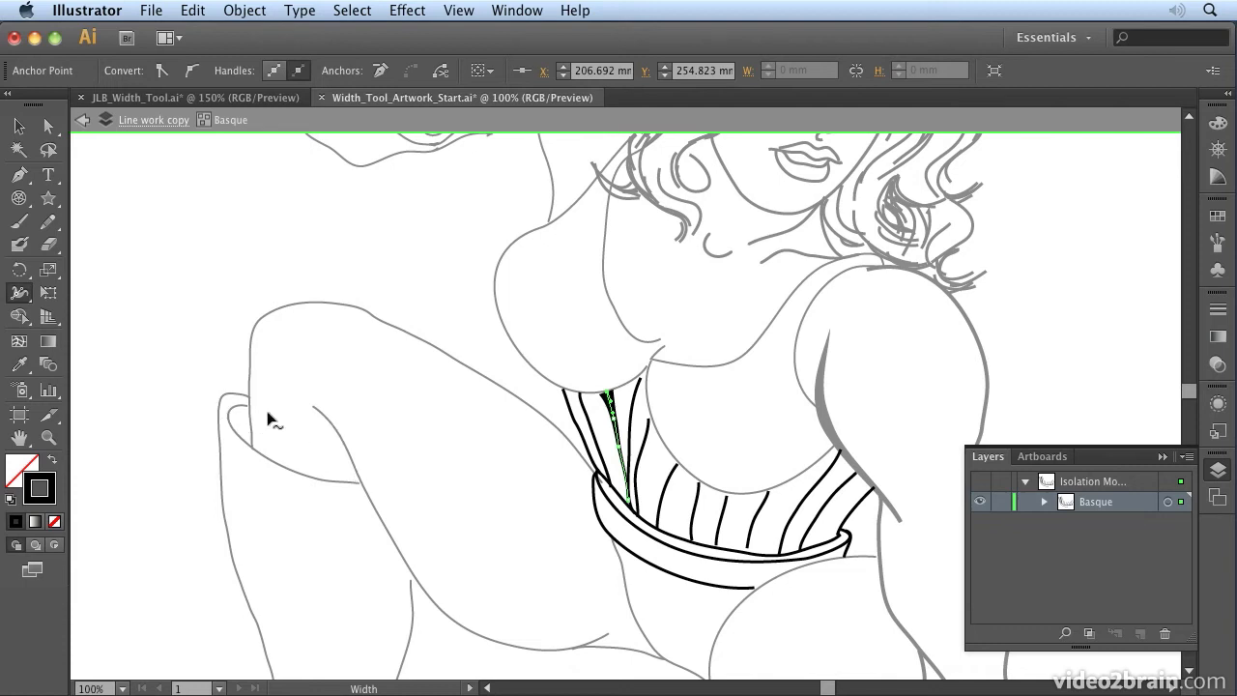
drag(365, 559, 331, 360)
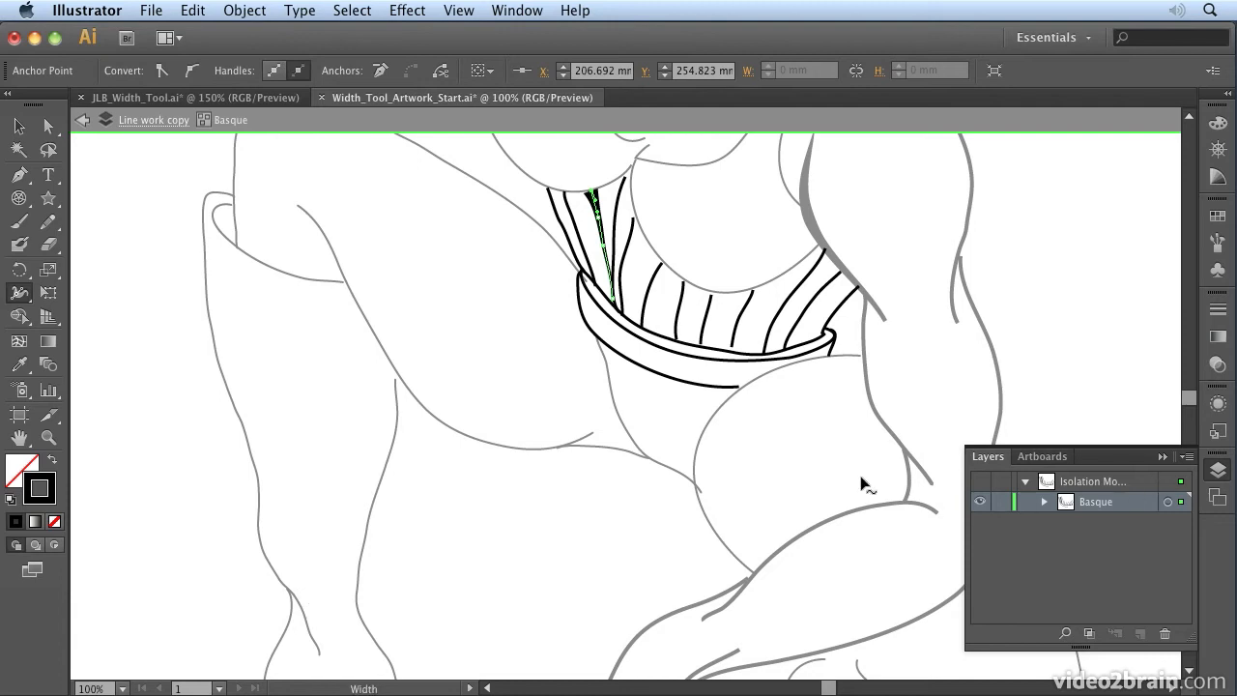
click(83, 122)
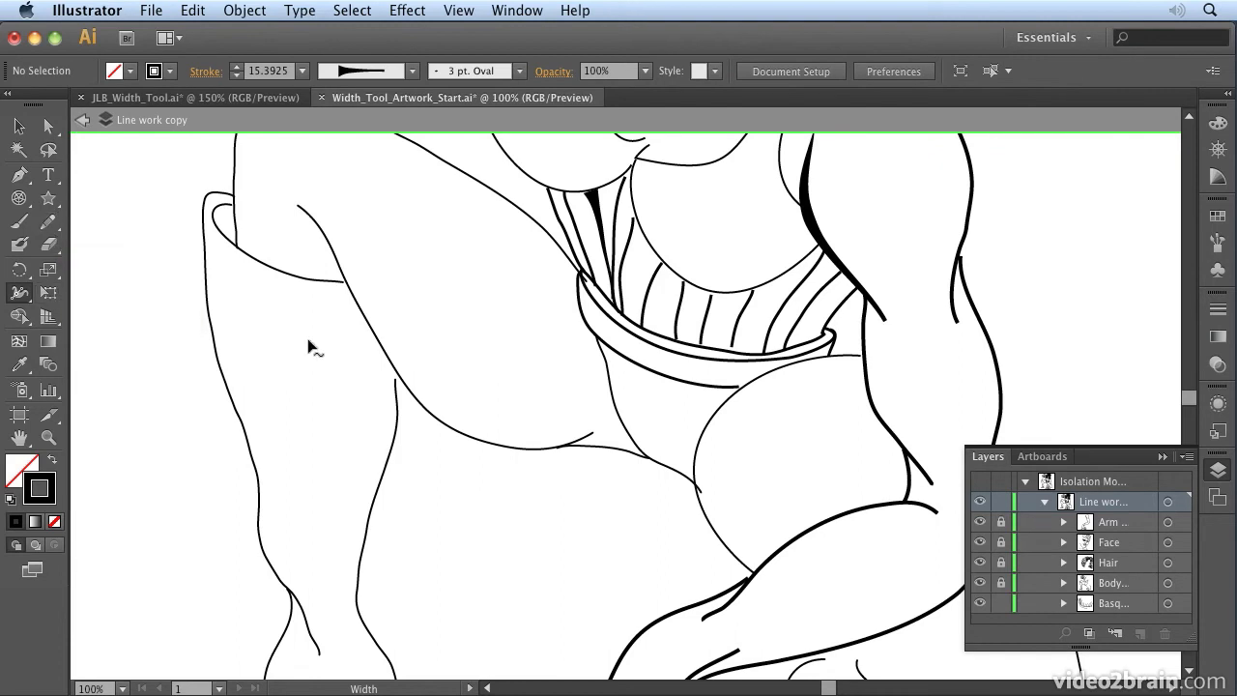
drag(187, 309, 240, 152)
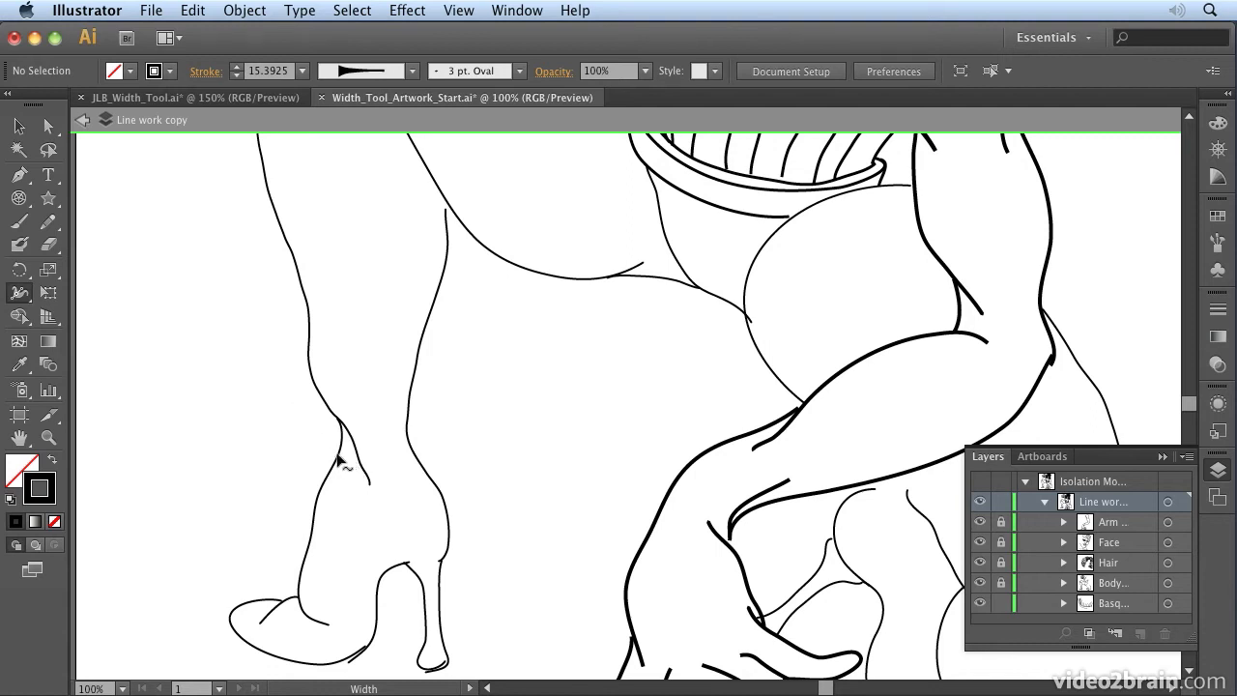
click(1001, 583)
click(1001, 603)
Step: Select the front boot line running from the ankle down to the shoe and ready the Width tool for it
key(super)
super+click(341, 446)
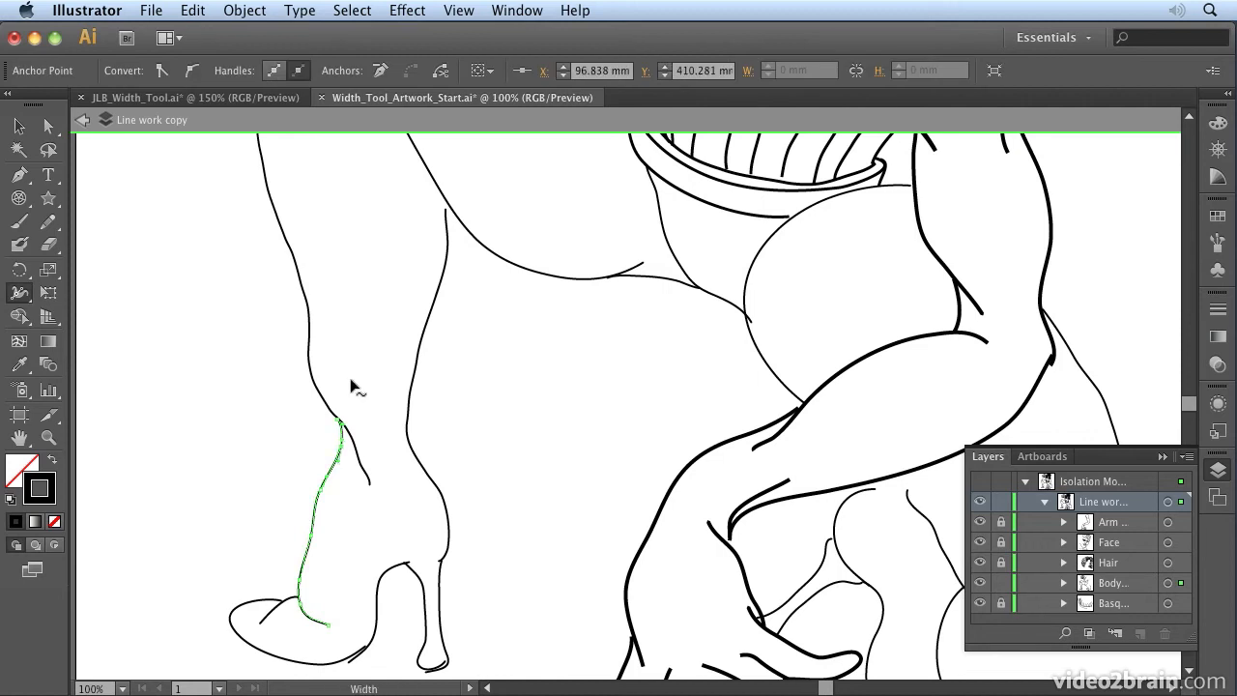
key(super+equal)
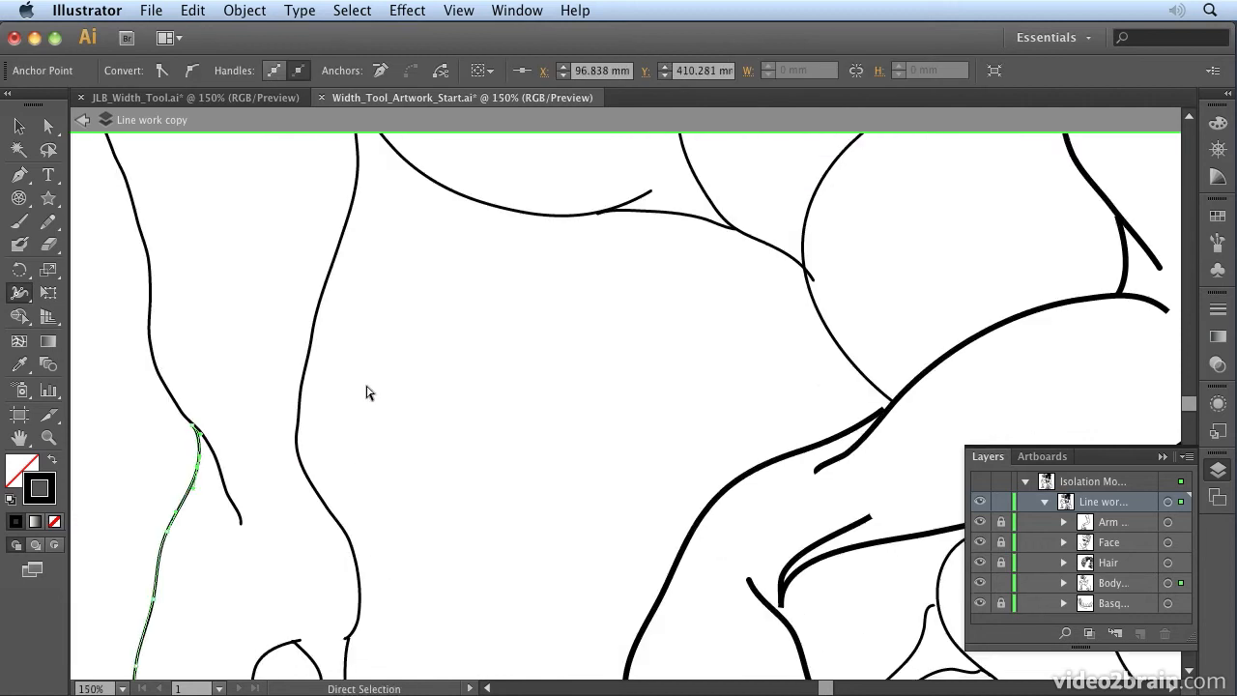
key(super+equal)
drag(248, 466, 618, 373)
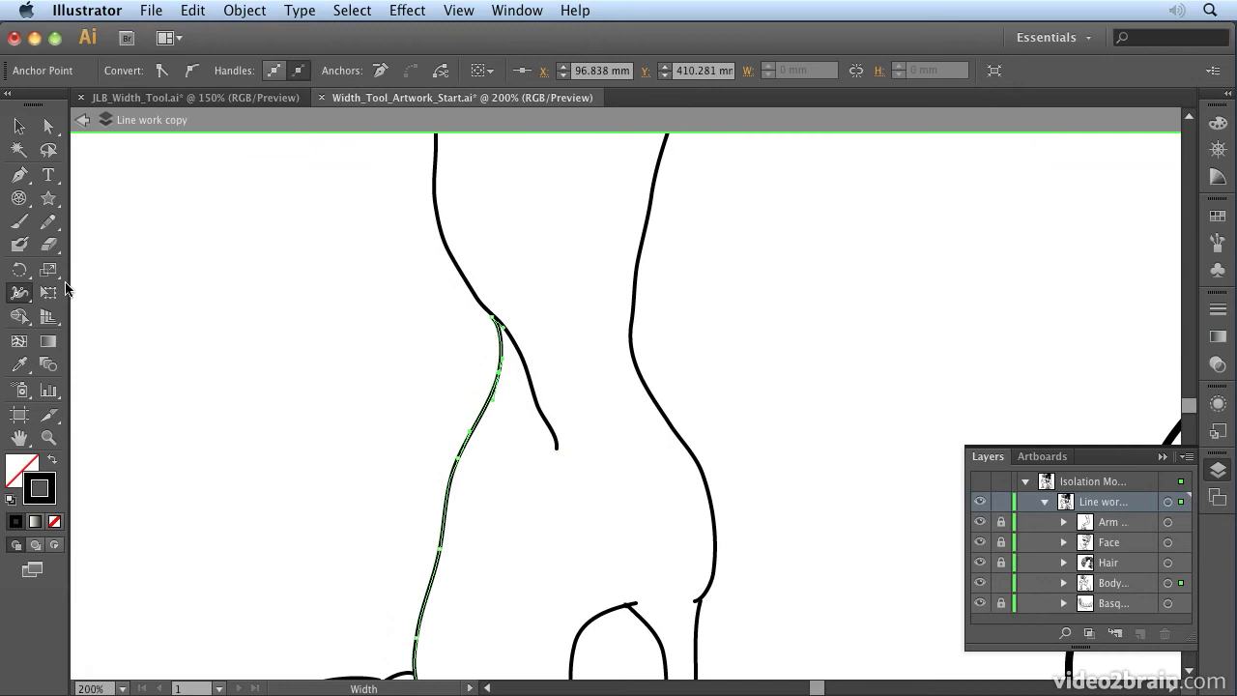
click(19, 295)
mouse_move(490, 322)
mouse_down()
mouse_move(456, 309)
mouse_move(475, 314)
mouse_up()
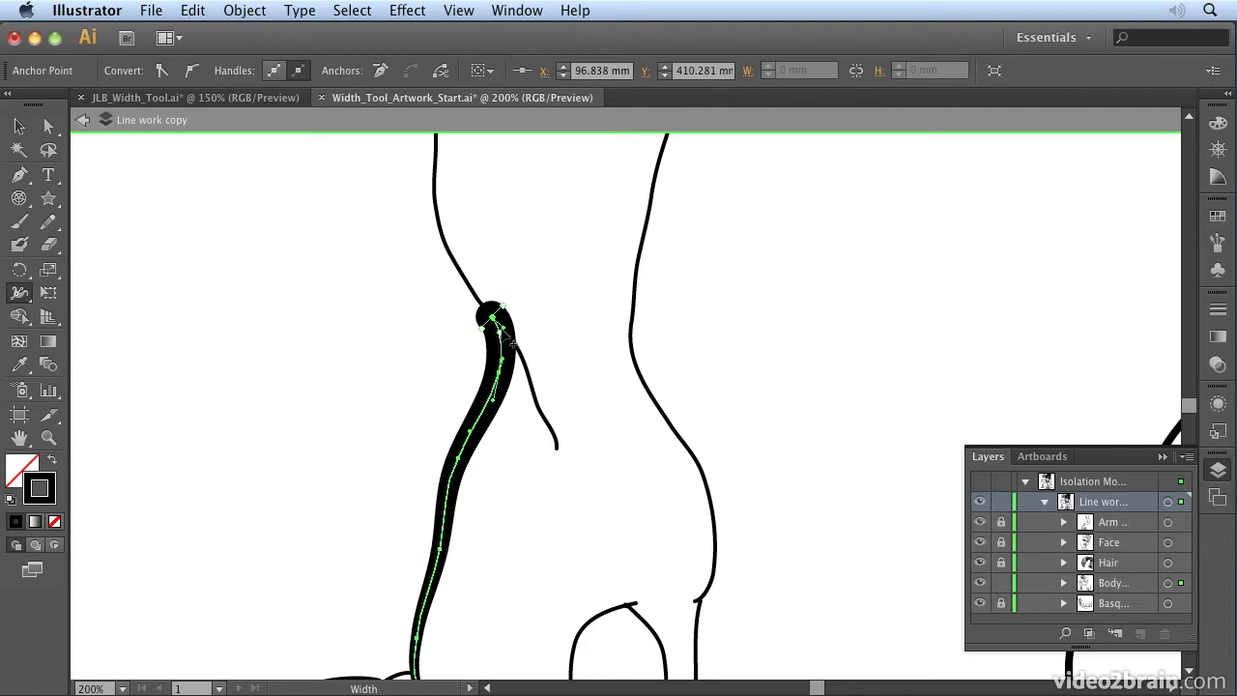
drag(500, 329, 496, 333)
key(super+z)
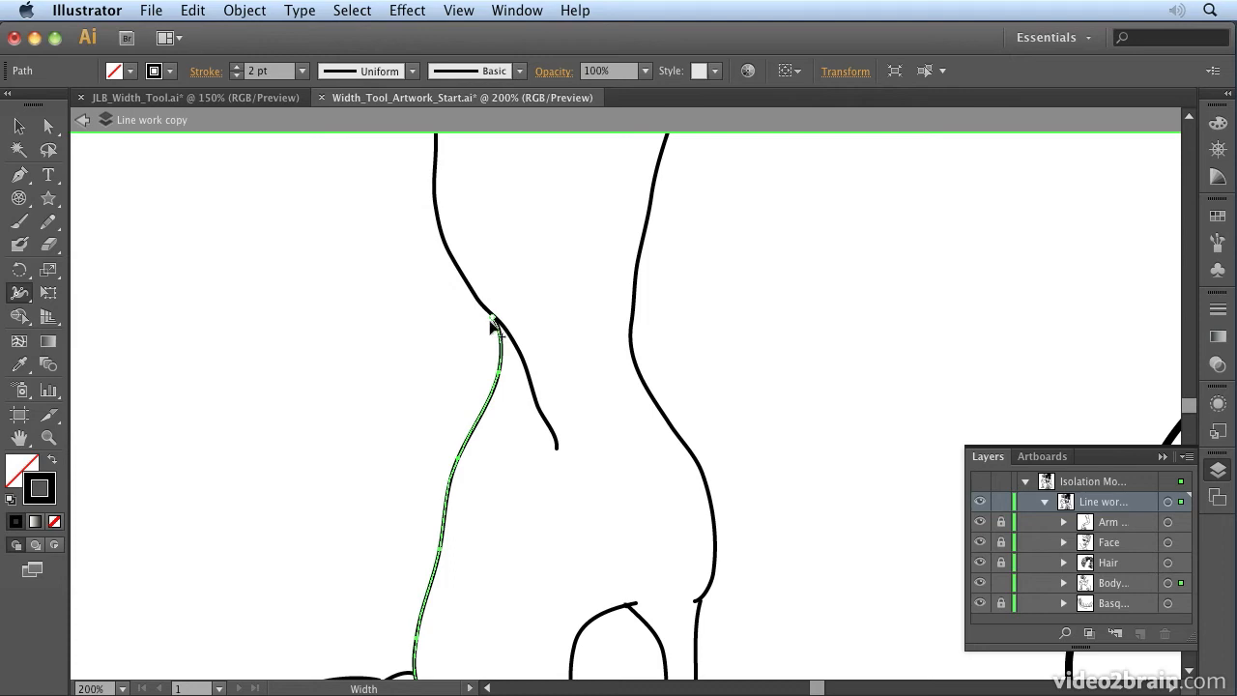
Step: Thicken only the inner side of the boot line at the ankle to about 6.93 pt, tapering it down towards the shoe with the Width tool
mouse_move(499, 326)
mouse_down()
mouse_move(522, 334)
mouse_move(543, 372)
mouse_up()
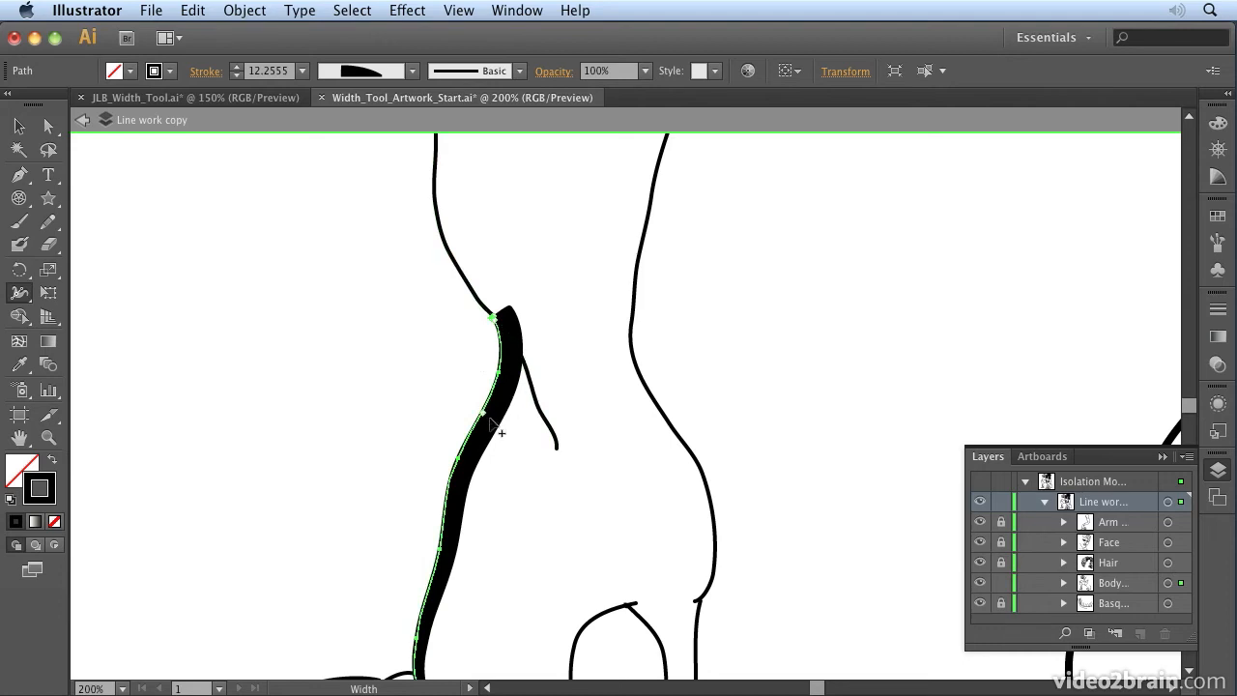
drag(485, 412, 510, 406)
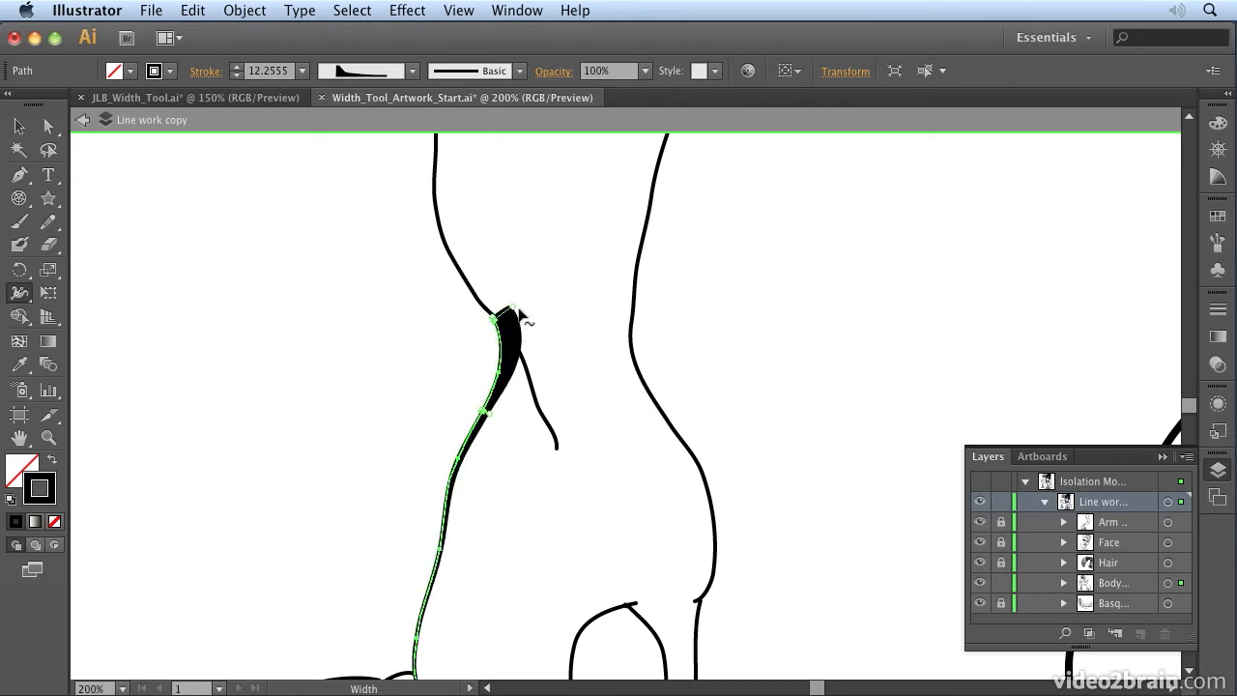
drag(508, 310, 506, 318)
Step: Taper the lower tip of the calf line to a point and thicken its inner side near the ankle to about 6.04 pt with the Width tool
key(super)
super+click(557, 447)
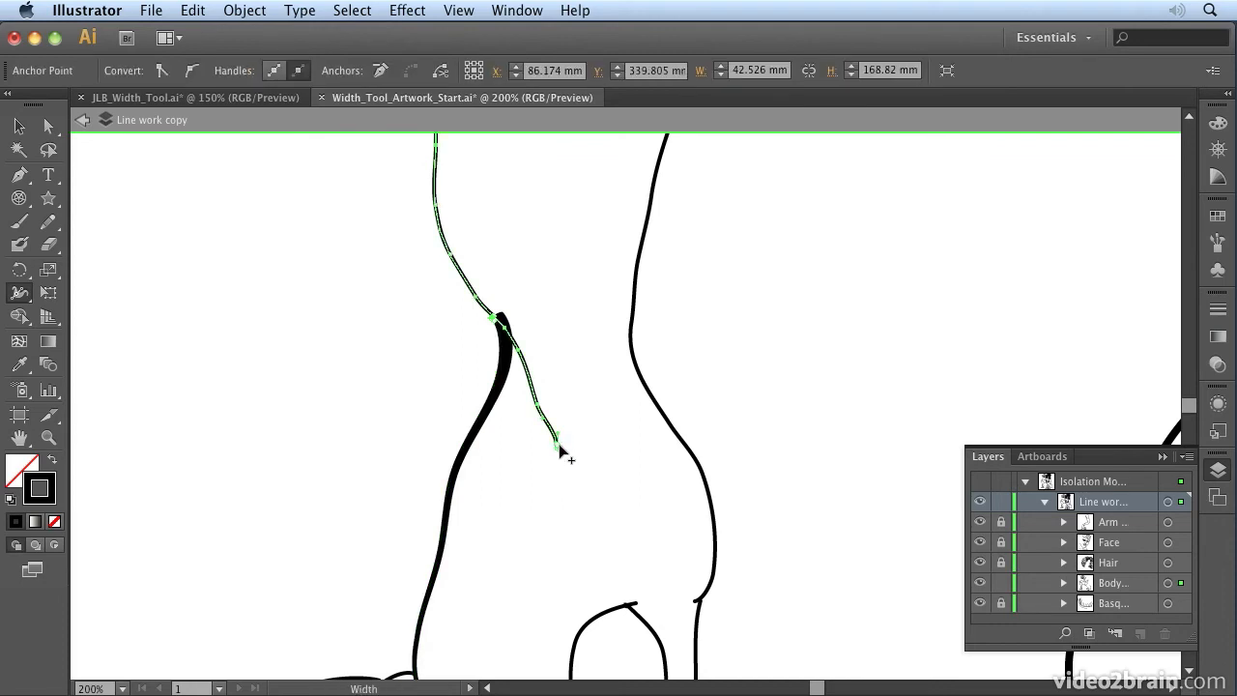
drag(555, 444, 559, 442)
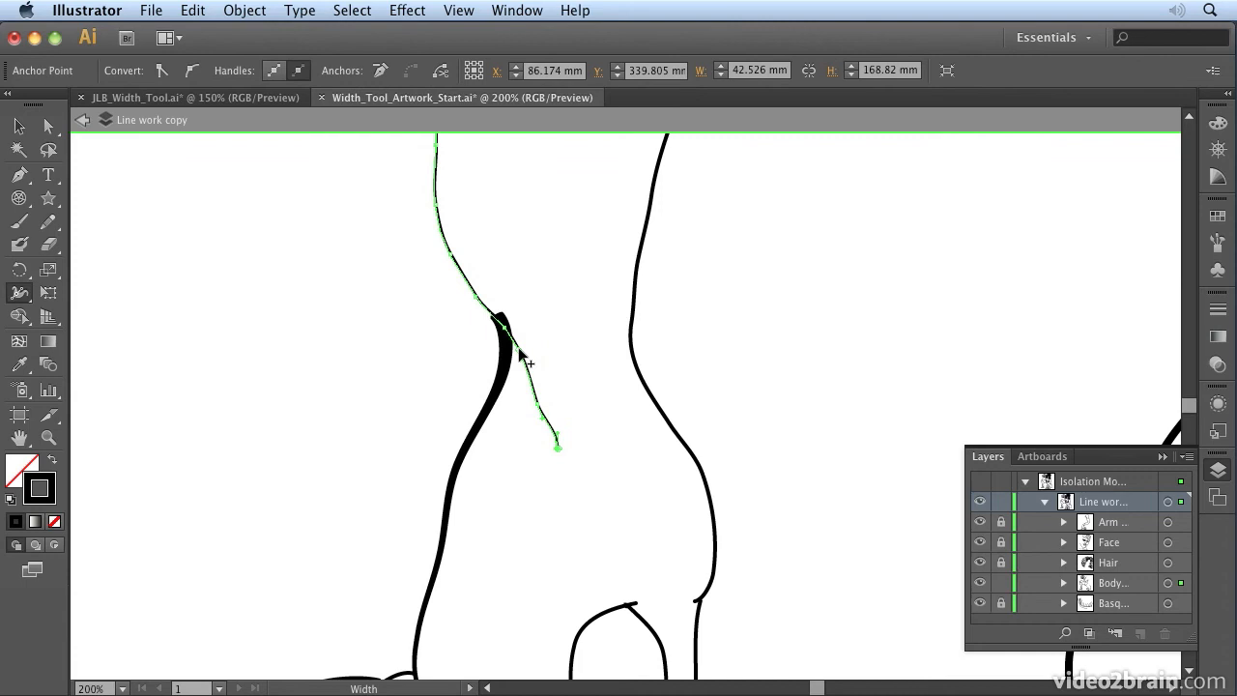
drag(522, 347, 529, 353)
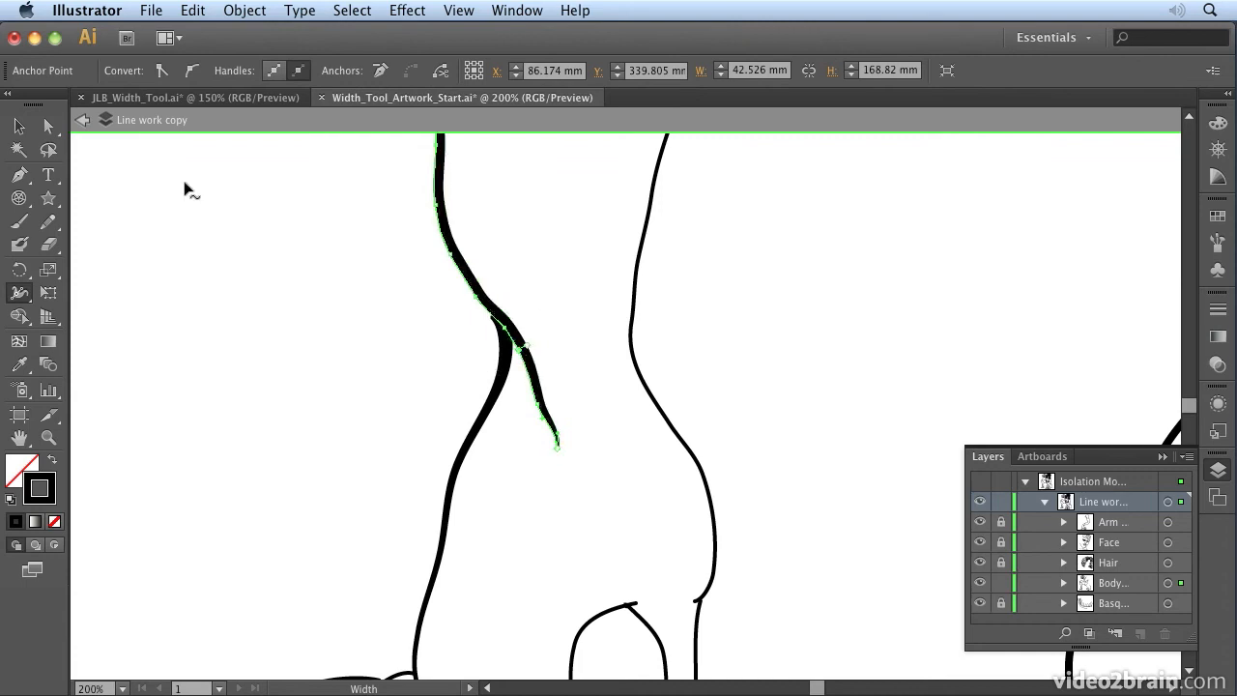
key(v)
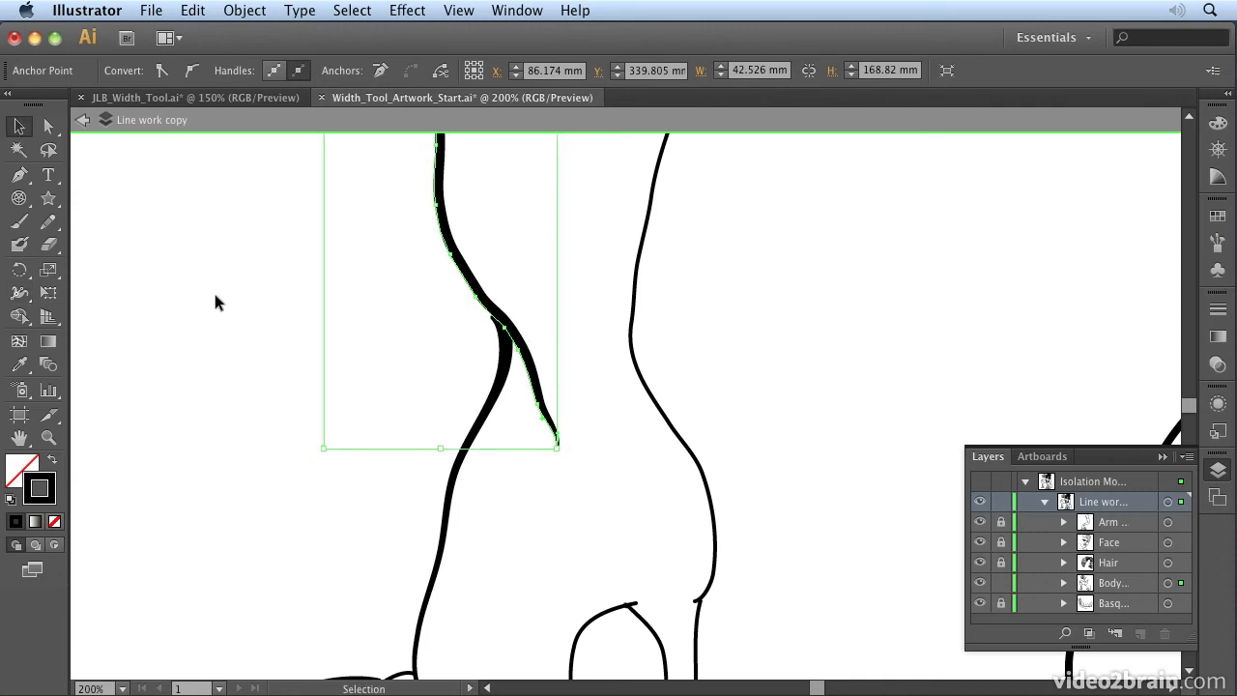
click(214, 302)
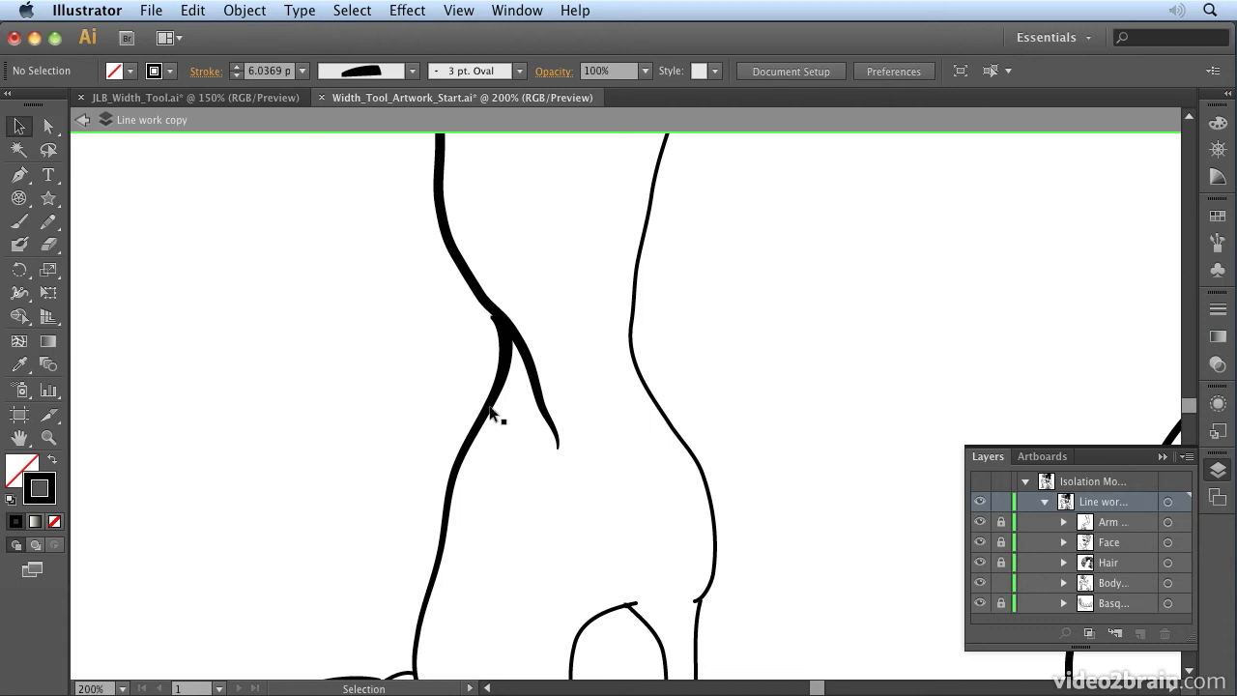
Step: Isolate the boot line below the ankle and save its stroke as a variable width profile named with the character's first name plus "shoe profile"
click(490, 412)
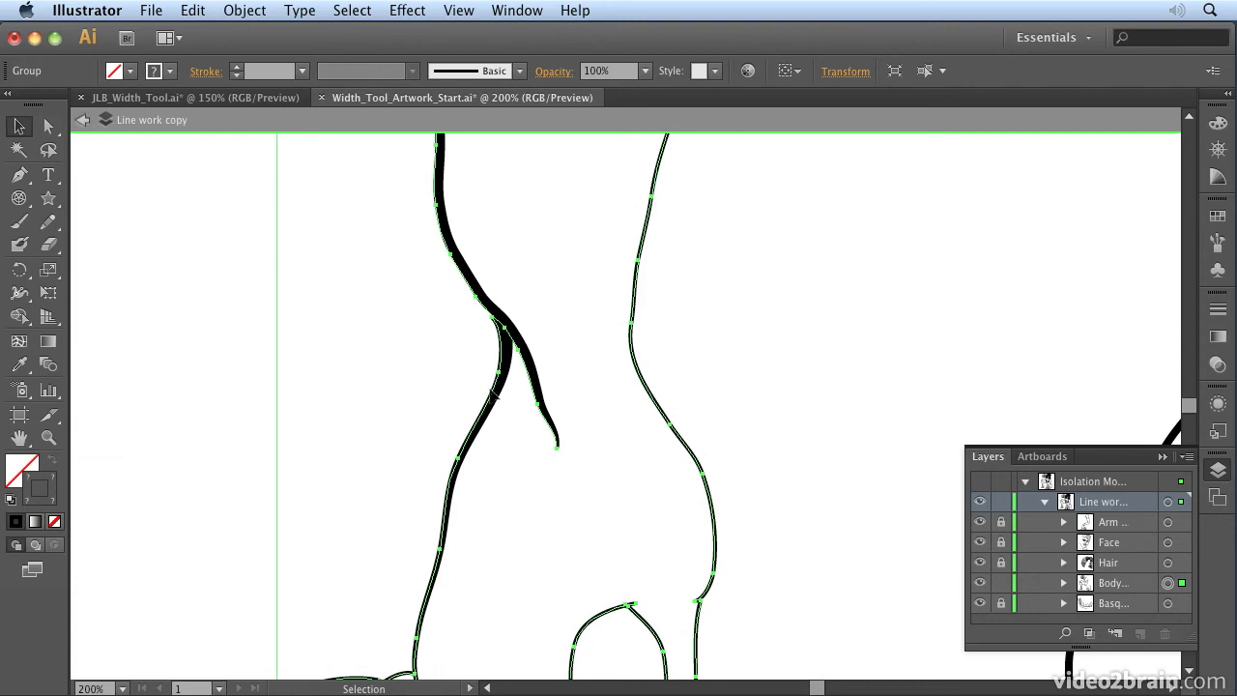
double_click(496, 391)
double_click(496, 391)
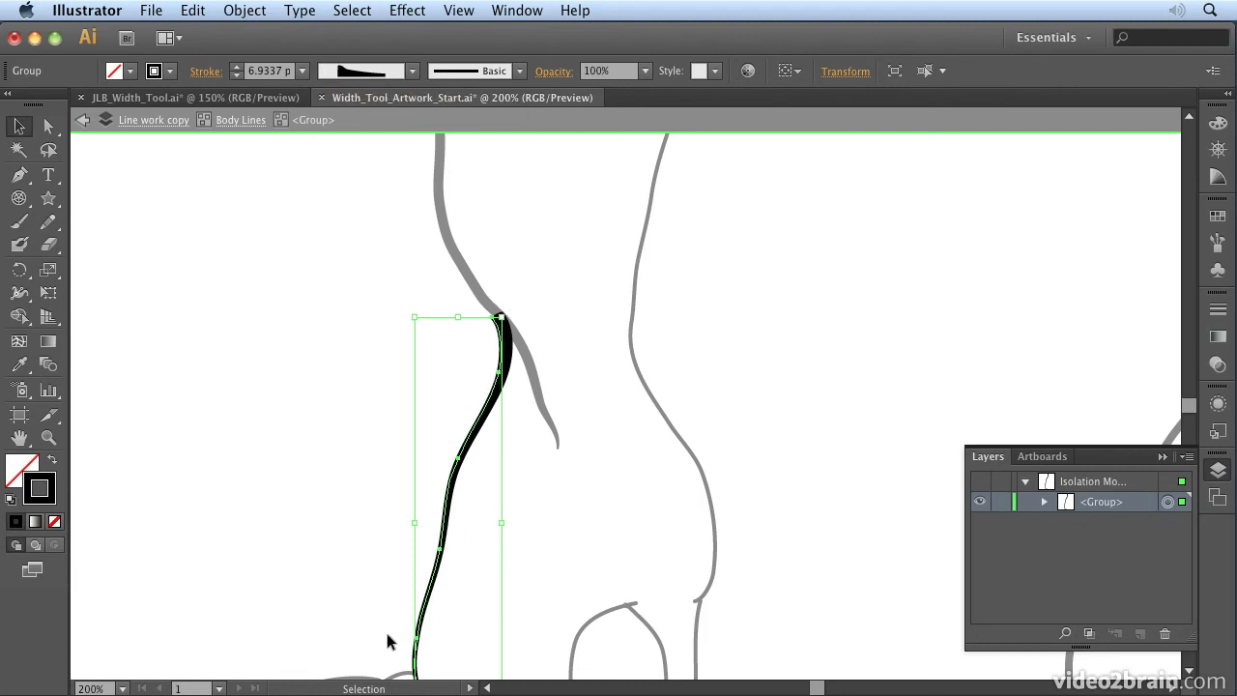
click(411, 73)
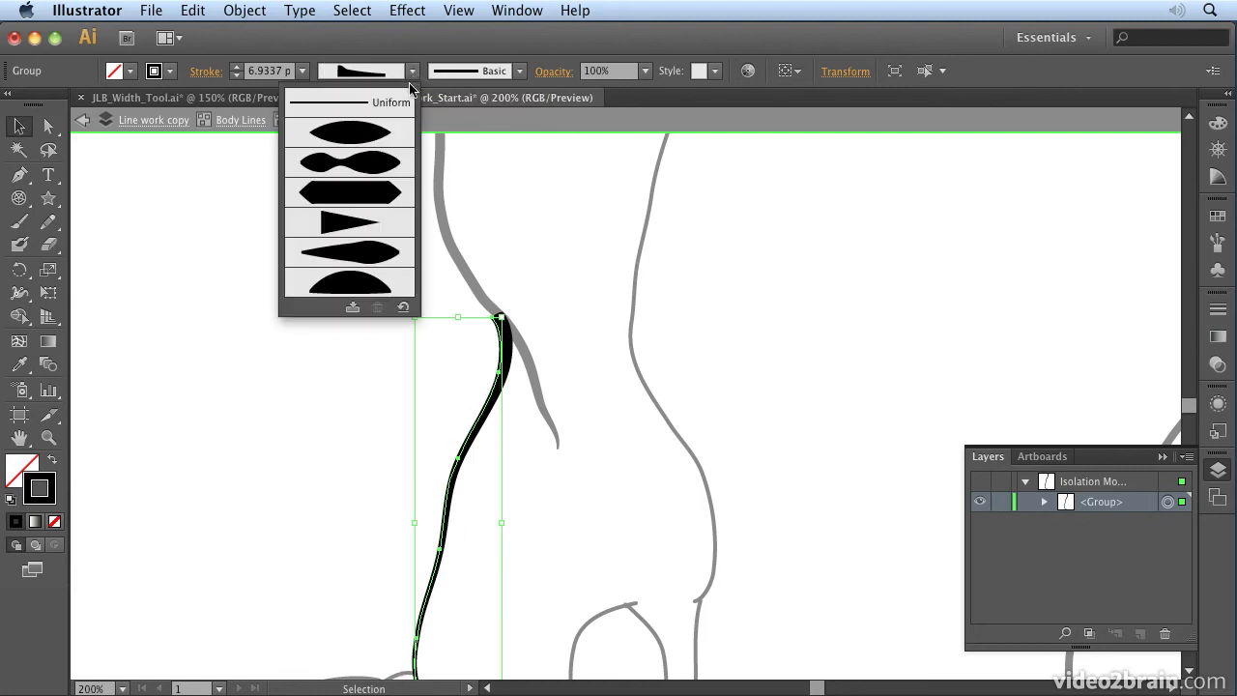
click(354, 309)
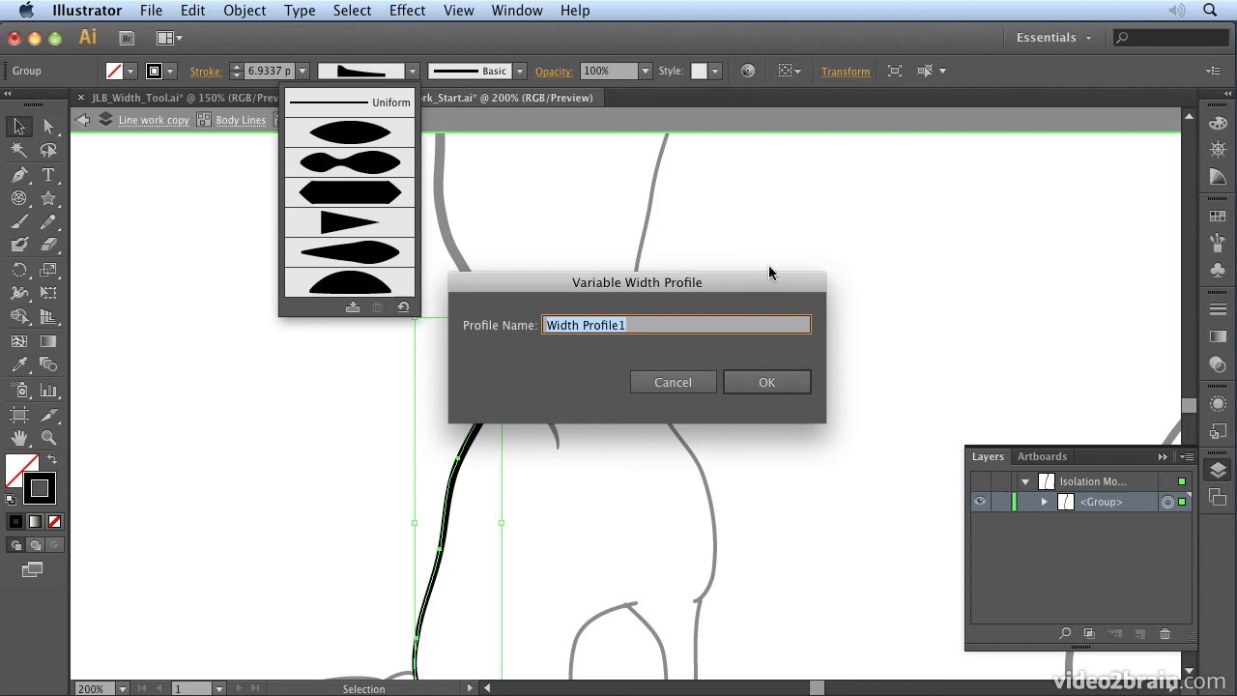
text(Angie's shoe)
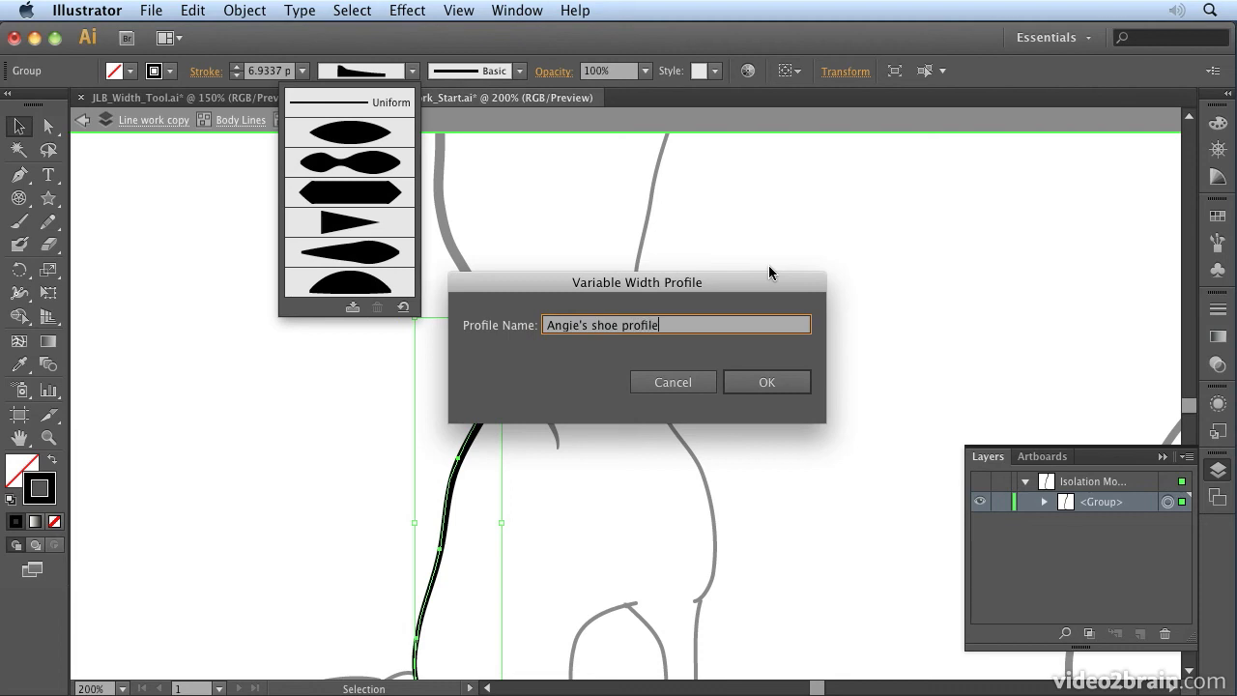
click(763, 384)
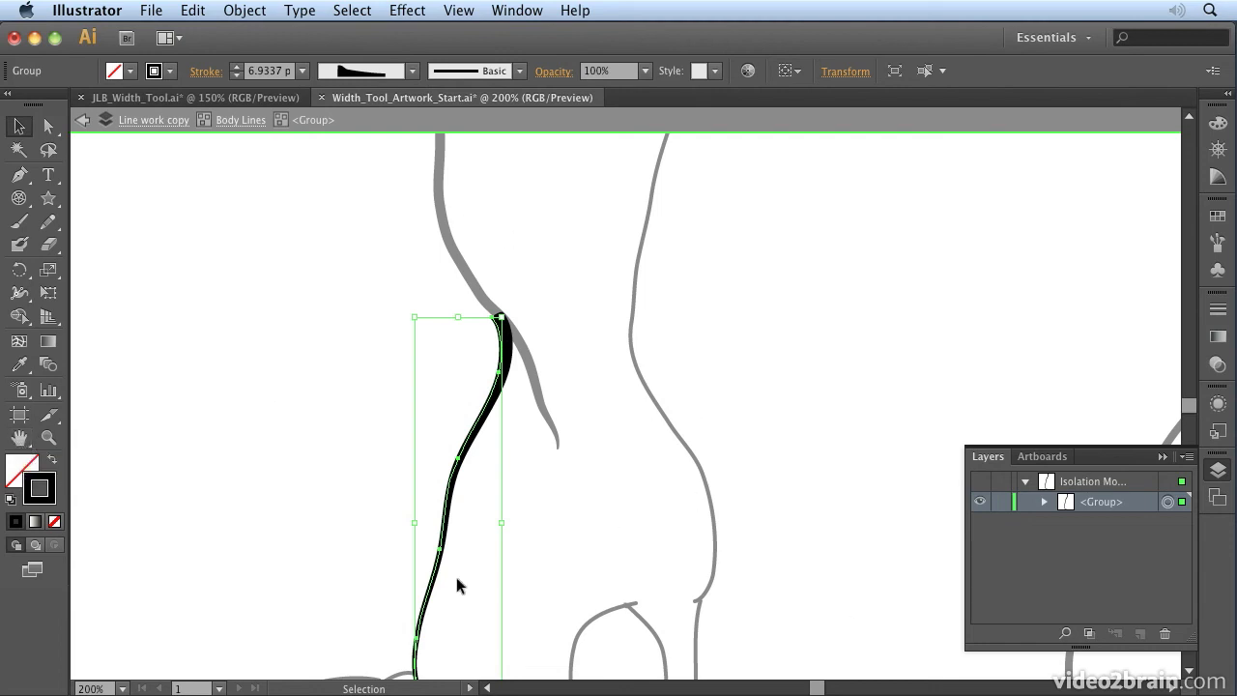
Step: Step back out of the isolated boot line group to the Line work copy level, with the whole figure in view at 32.08%
click(1218, 155)
drag(1107, 633, 1080, 633)
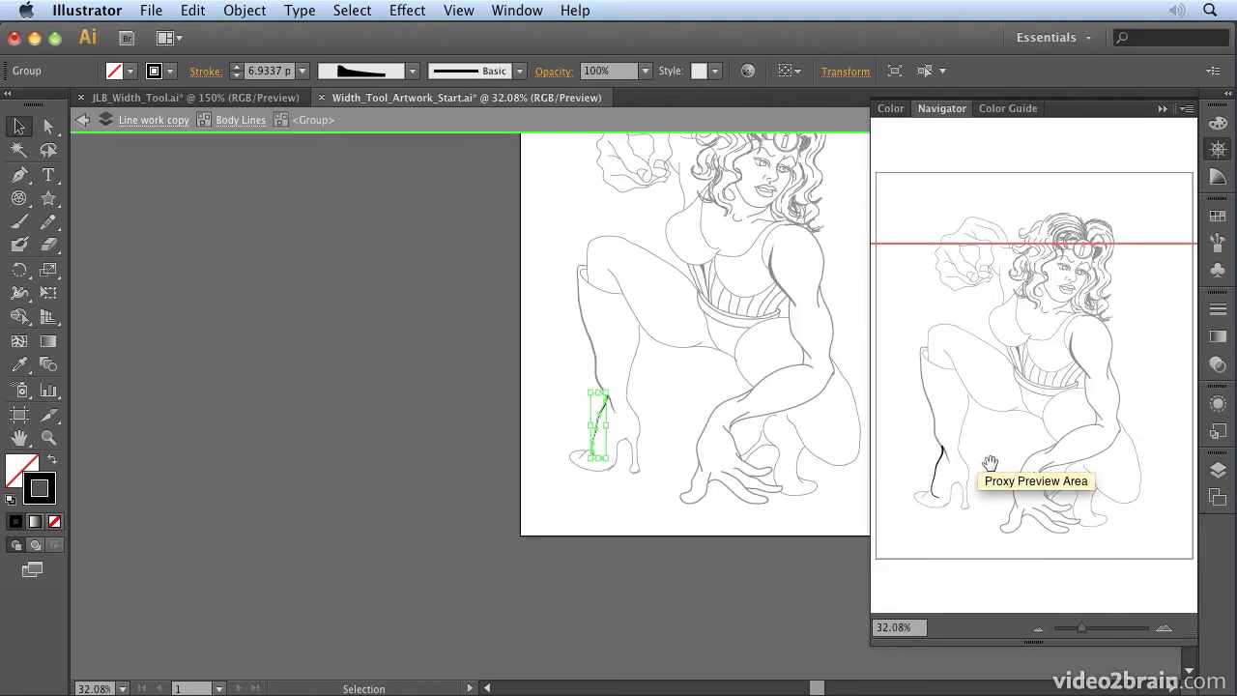
drag(1055, 316, 1092, 335)
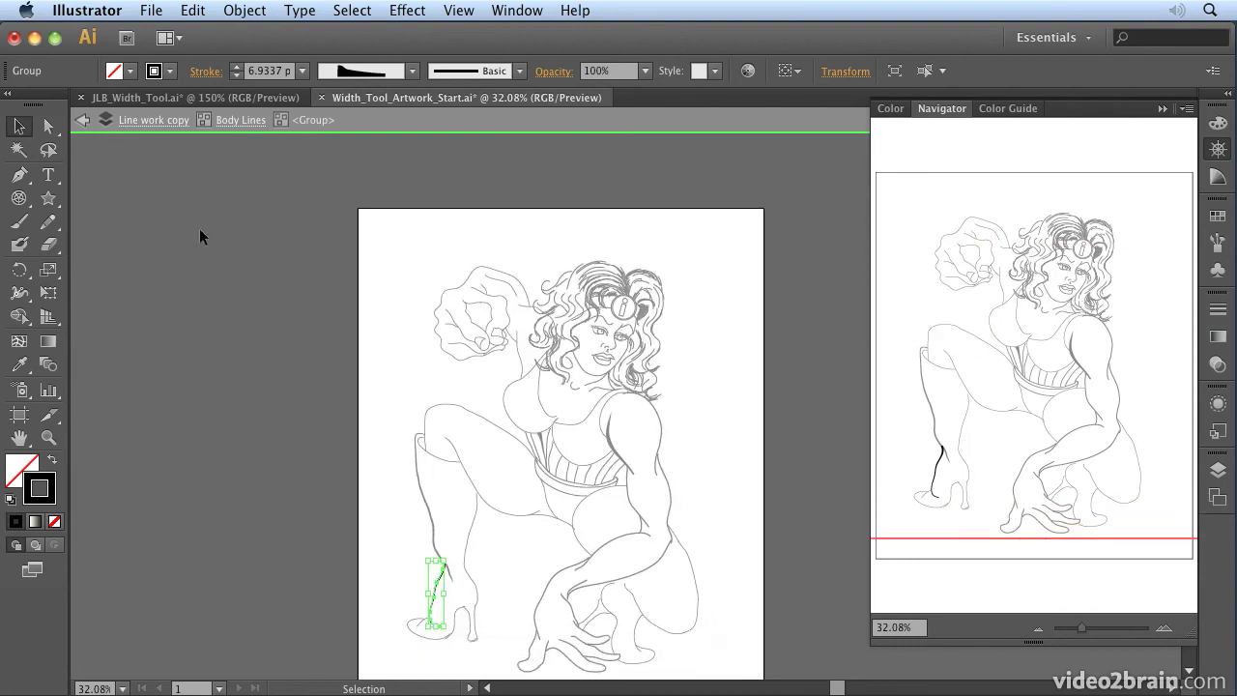
click(81, 120)
click(81, 120)
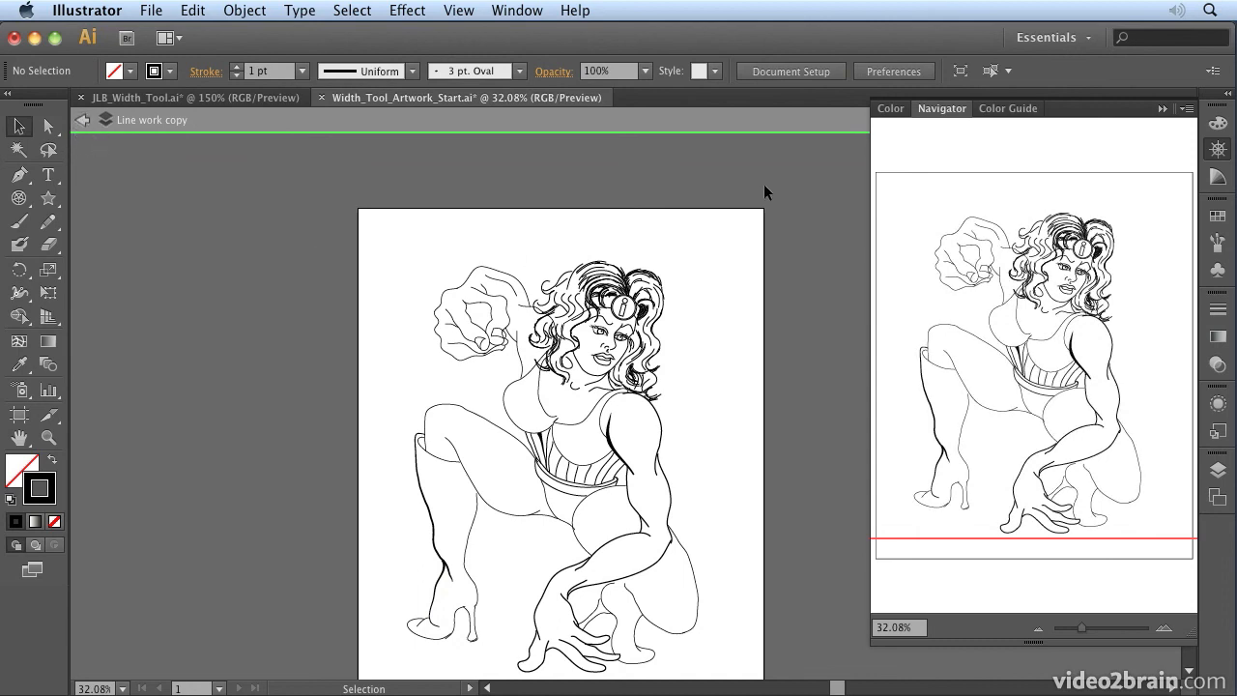
Step: Exit isolation mode from the Line work copy layer to return to the full artwork
click(83, 119)
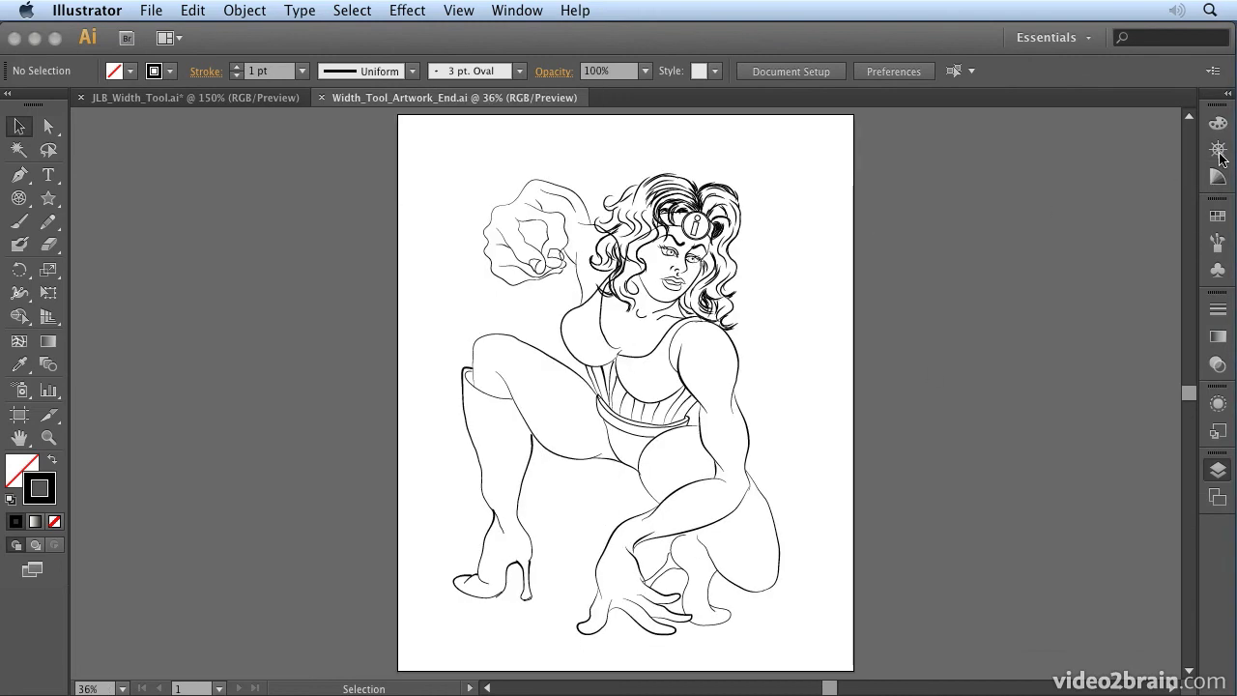
Step: Examine the line weights on the torso, arm and legs of the finished artwork at 90% zoom
click(1219, 151)
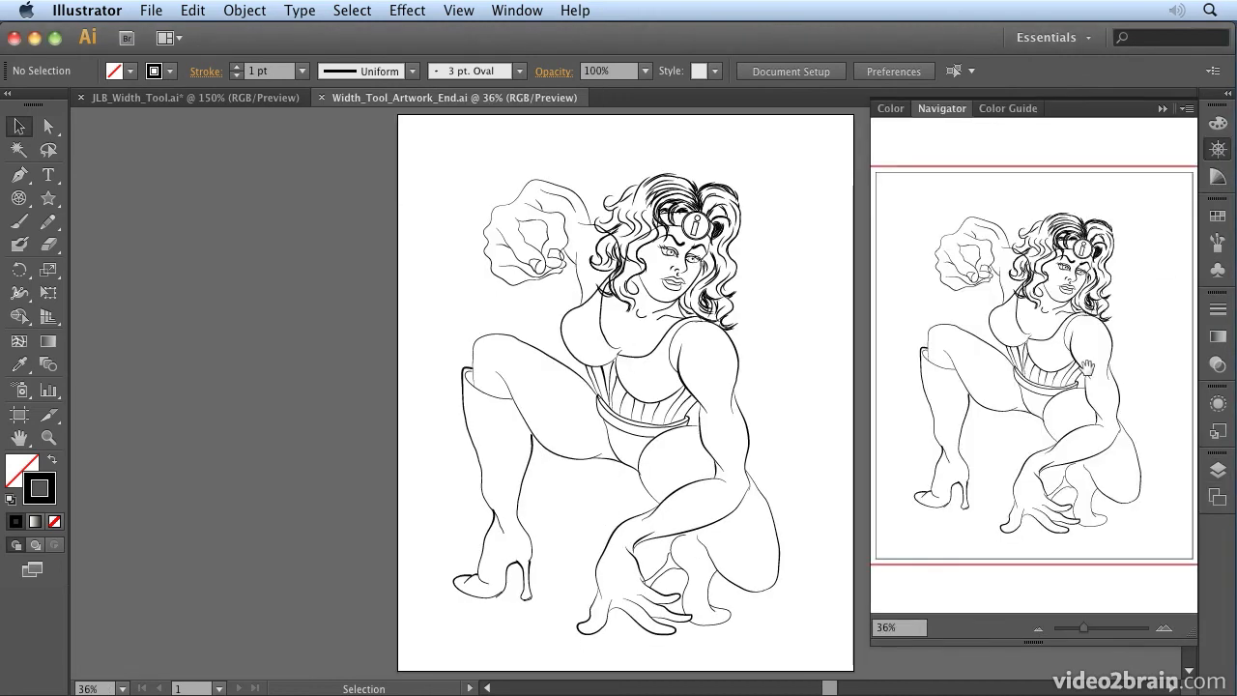
click(898, 627)
text(80)
key(Return)
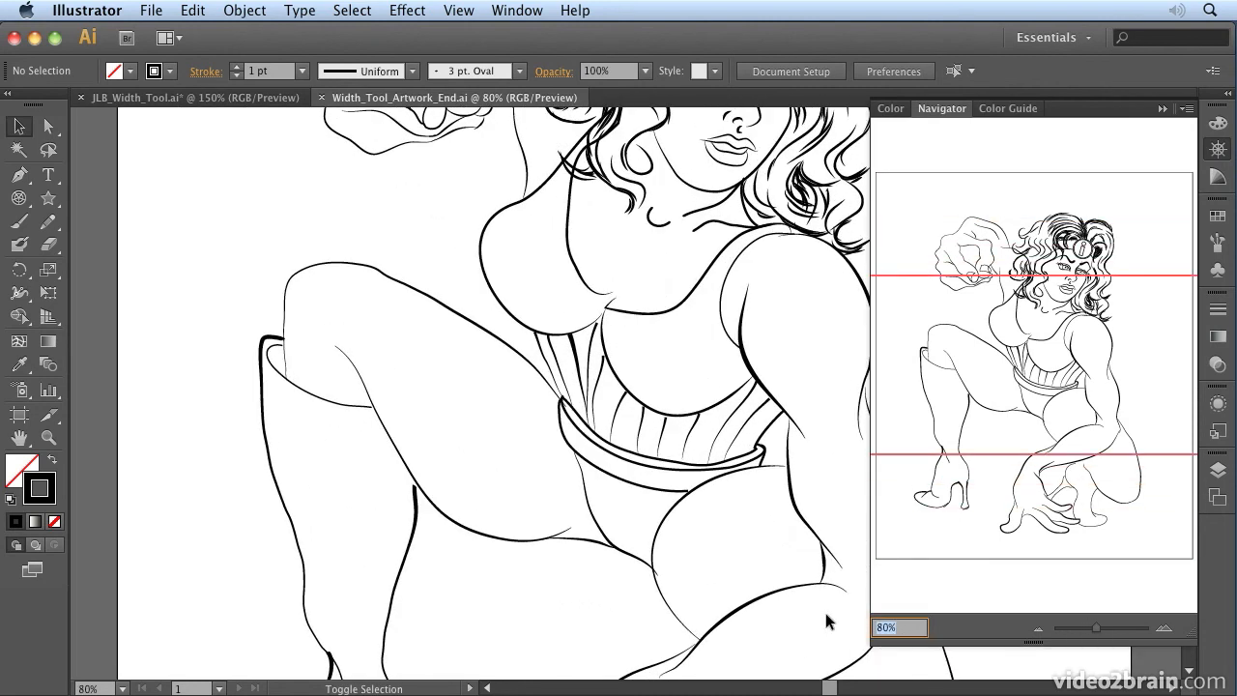
text(90)
key(Return)
drag(1066, 363, 1060, 411)
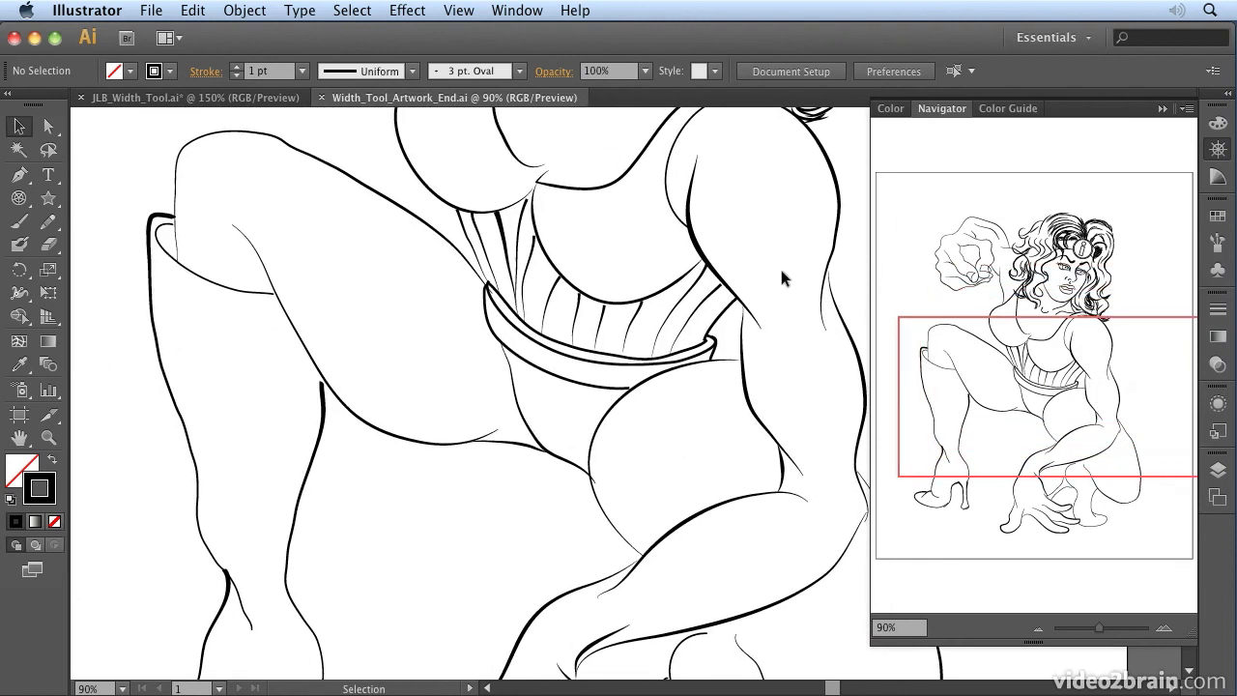
Step: Browse through the whole list of variable width profiles available for strokes in the finished artwork
click(411, 71)
scroll(412, 162, down, 3)
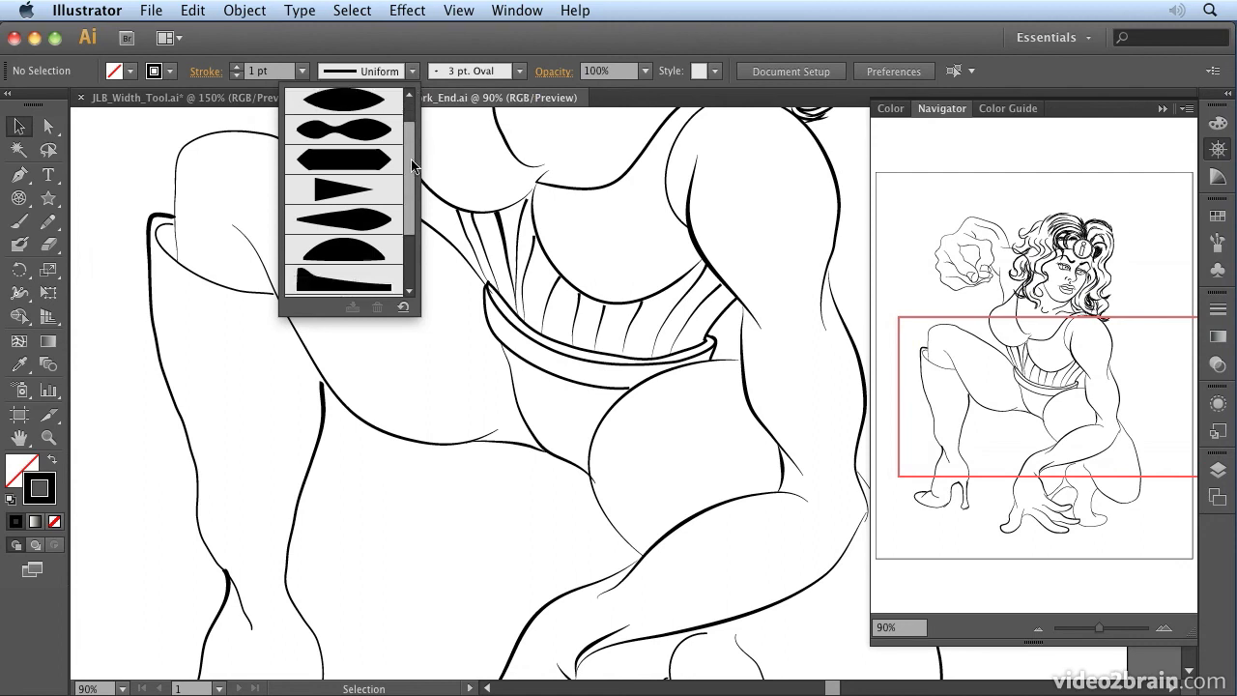
scroll(412, 164, down, 3)
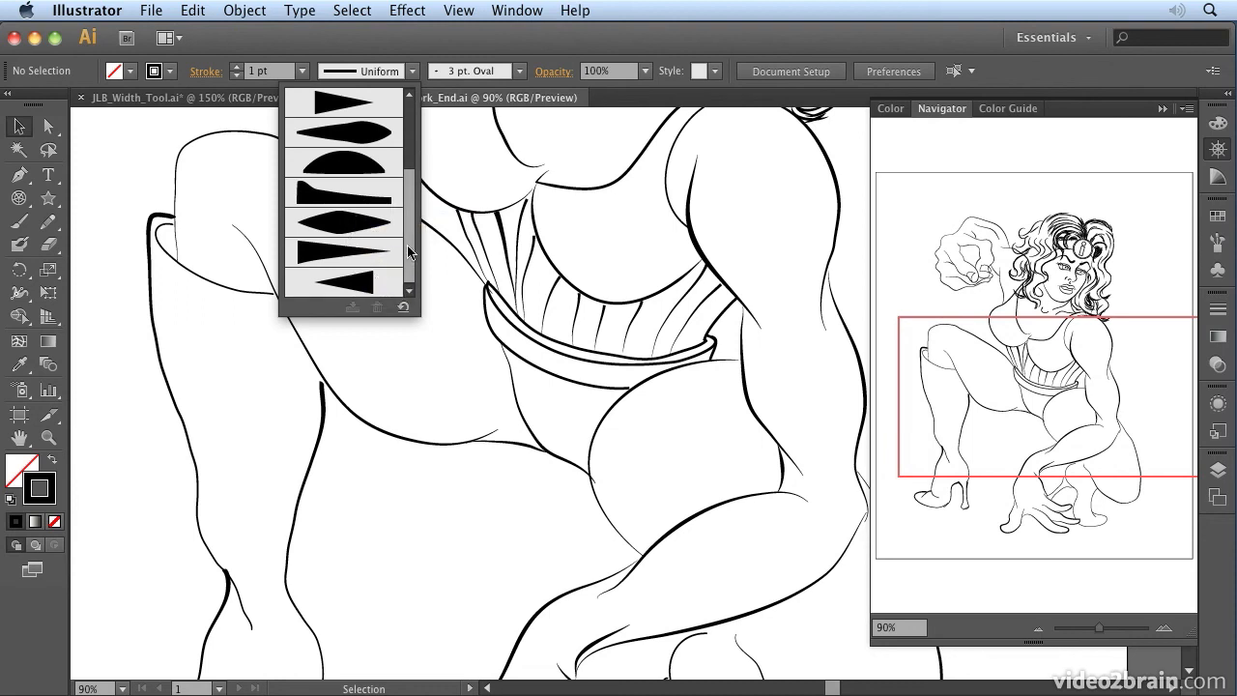
scroll(405, 223, up, 3)
scroll(400, 170, down, 4)
scroll(403, 222, up, 5)
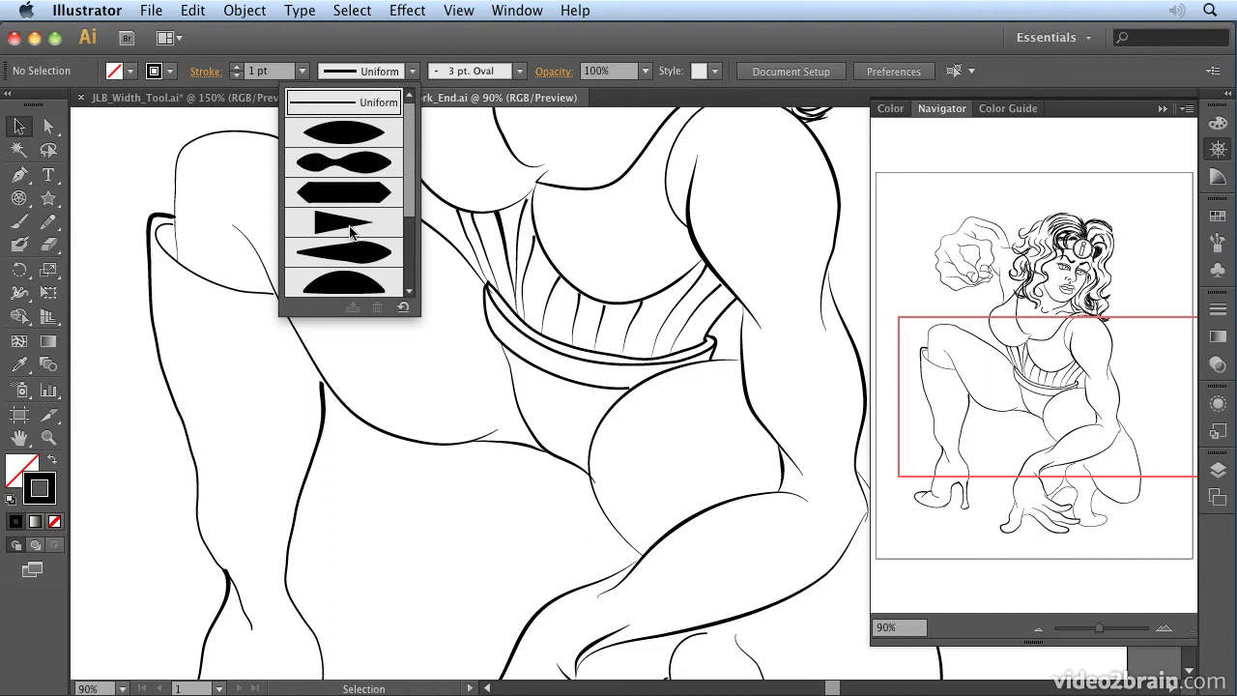
Step: Close the width profile list and examine the line weights on the head, hair and raised hand
click(1091, 377)
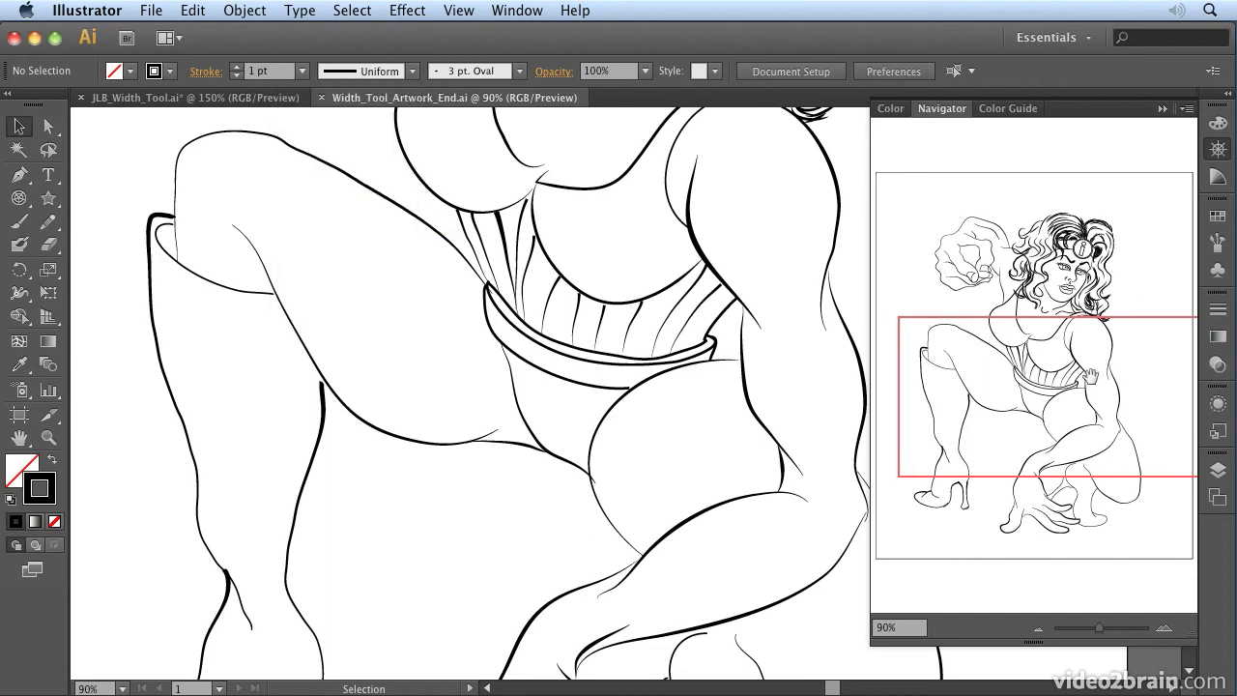
drag(1092, 332, 1109, 222)
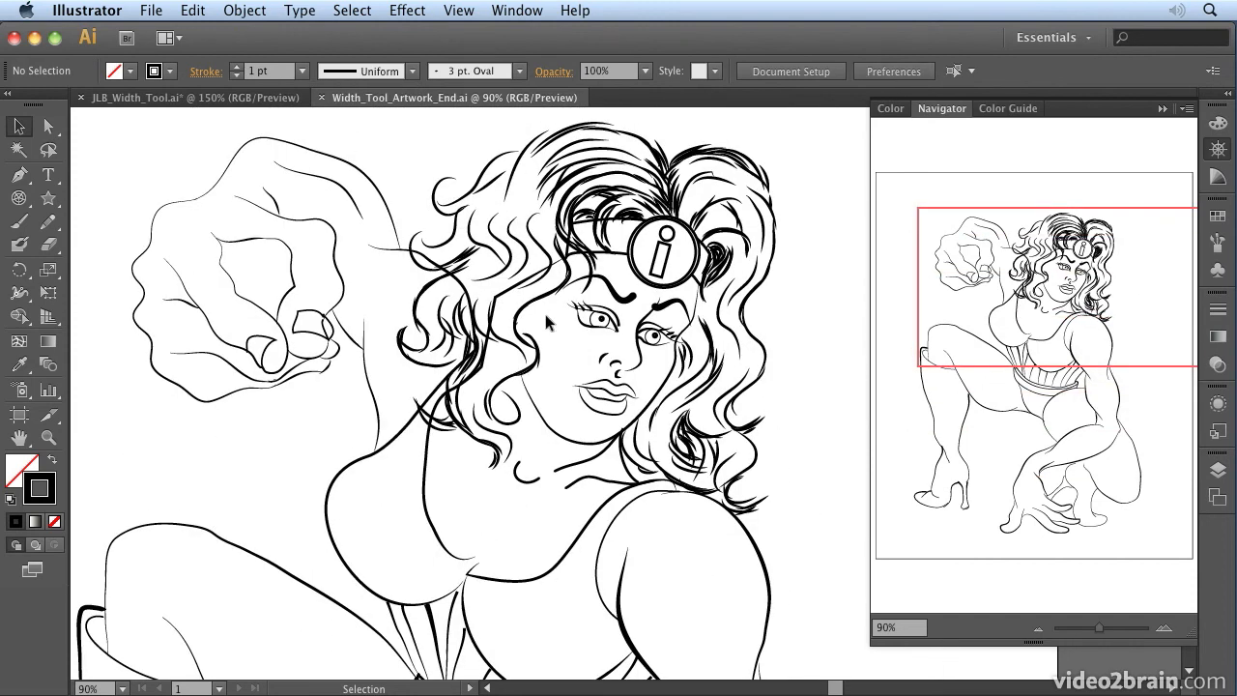